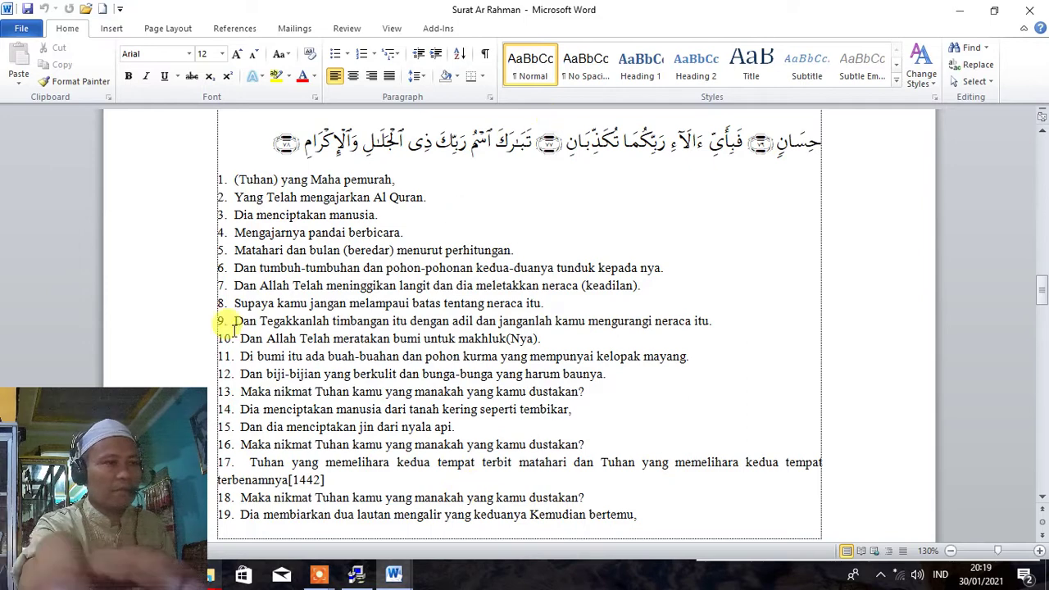
- Switch to the File Explorer window with the Driver & Pogram Instal Komputer folder and point out the SaveAsPDFandXPS installer
drag(94, 485, 78, 440)
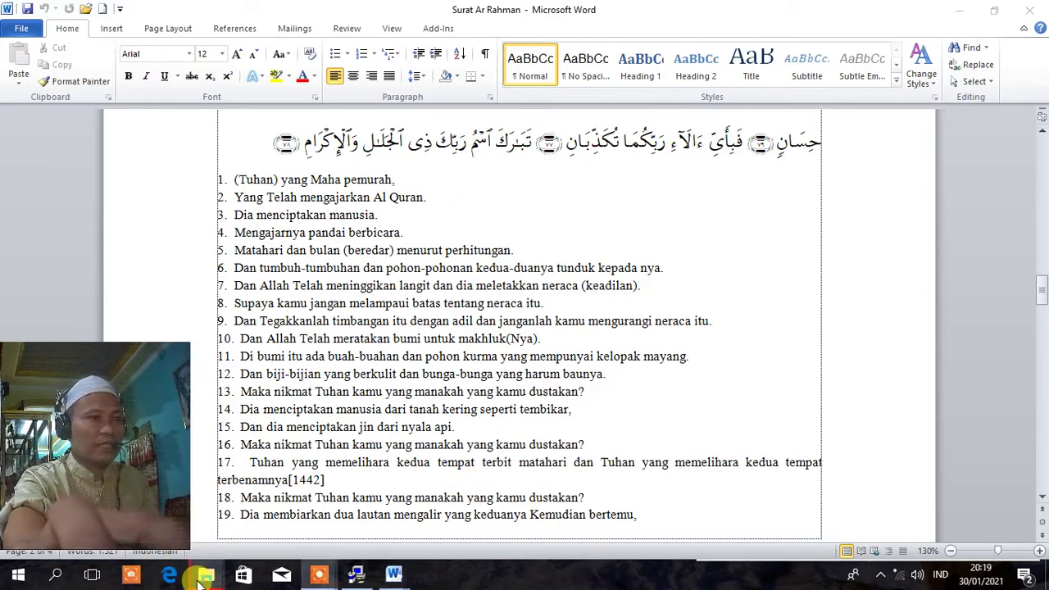
mouse_move(205, 574)
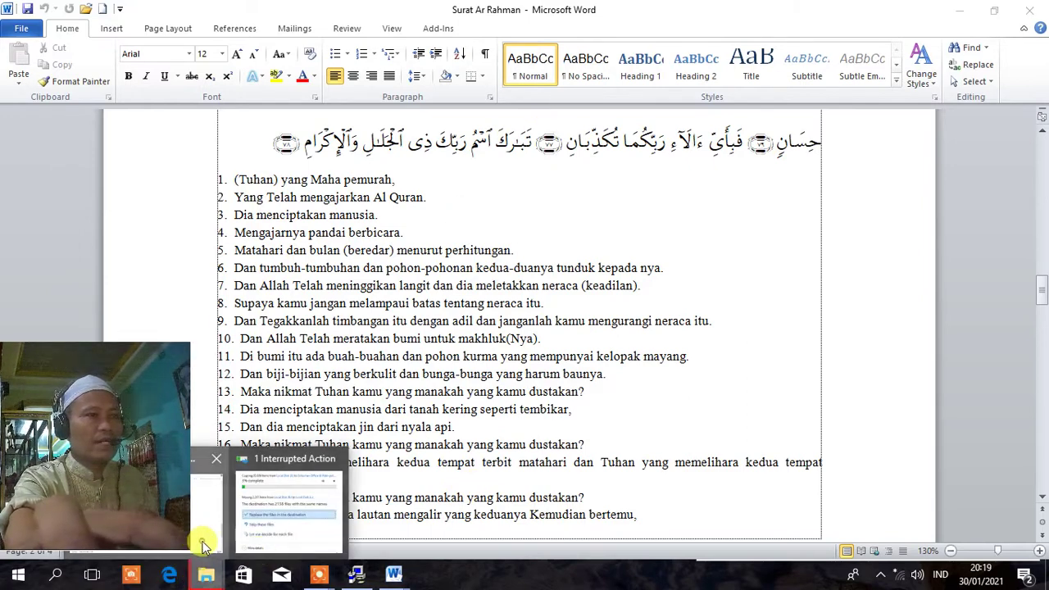
click(199, 541)
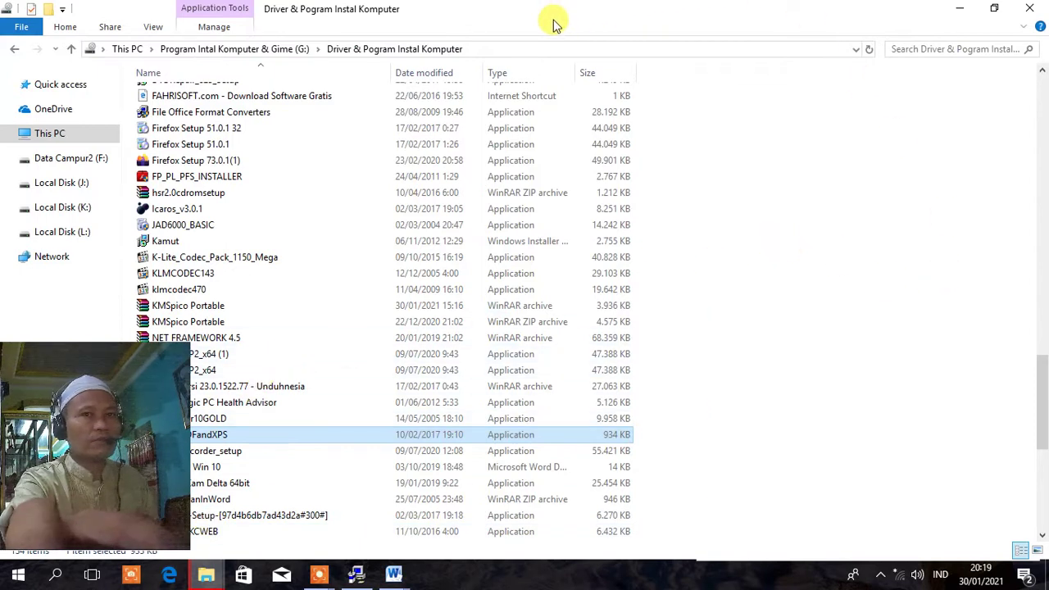
click(70, 473)
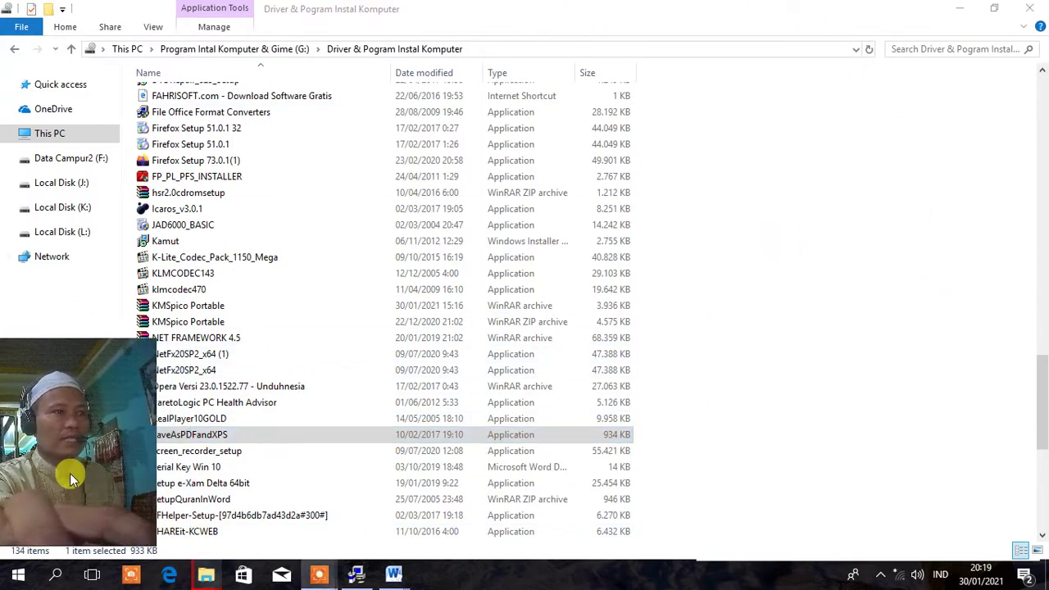
click(172, 434)
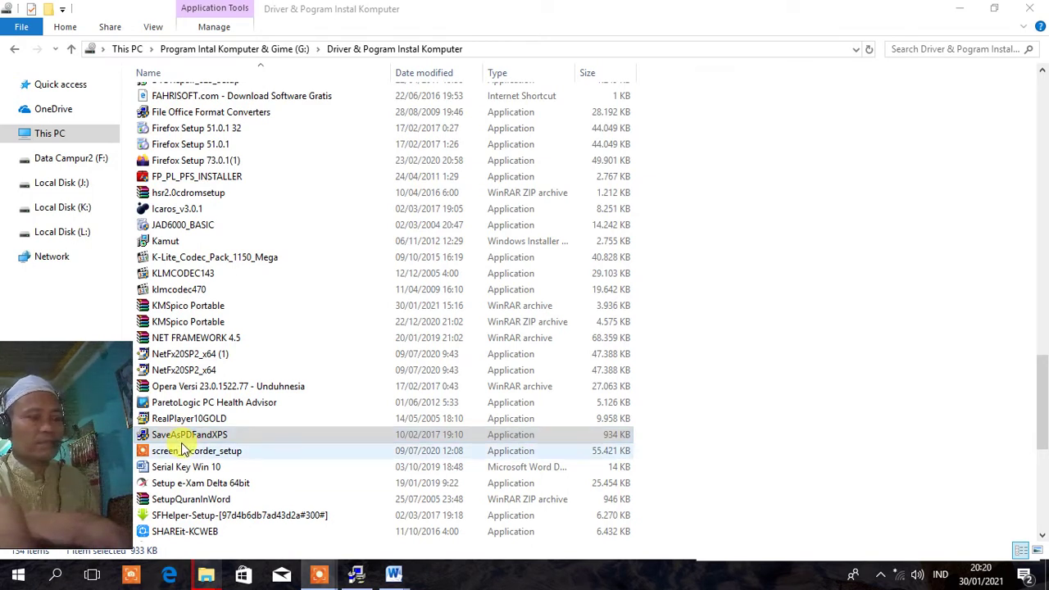
- Change the folder's file display to enlarged icons in three columns and locate the SaveAsPDFandXPS installer
ctrl+scroll(188, 452, down, 1)
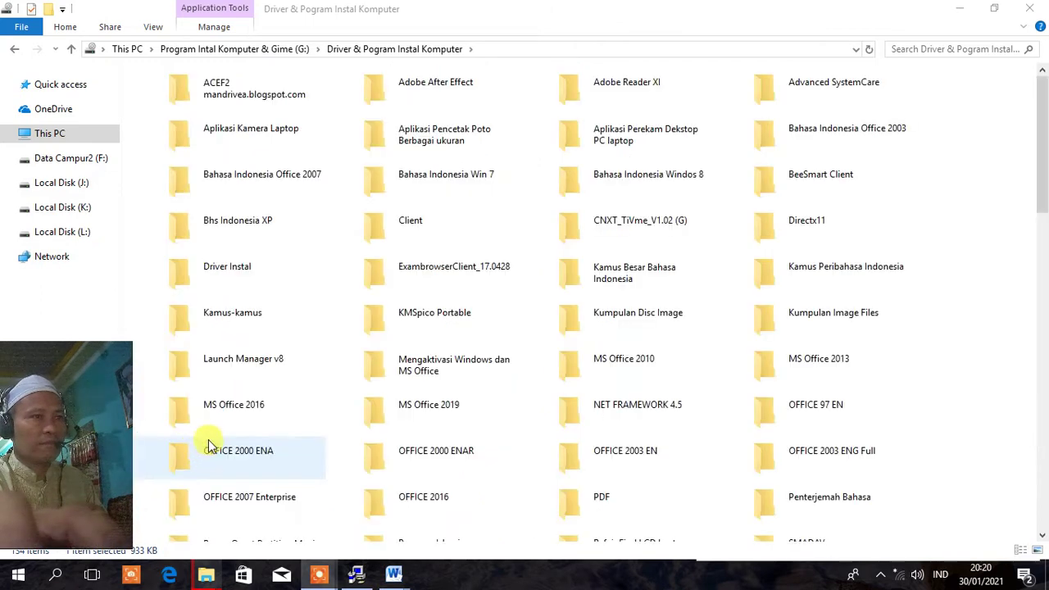
drag(1041, 181, 1037, 433)
scroll(254, 504, down, 3)
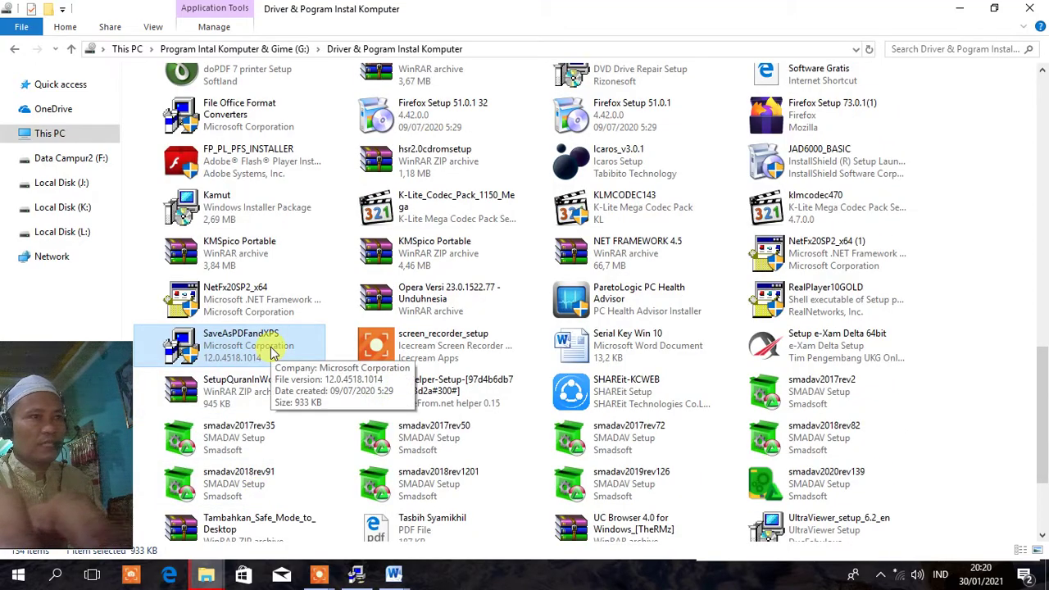
ctrl+scroll(272, 346, up, 2)
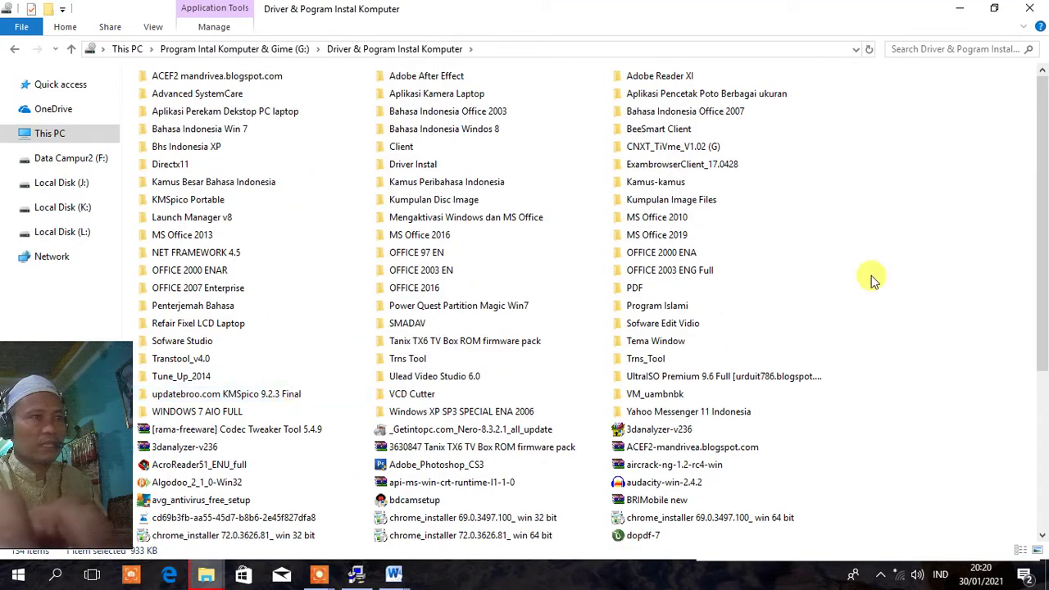
ctrl+scroll(393, 360, up, 1)
ctrl+scroll(392, 363, up, 1)
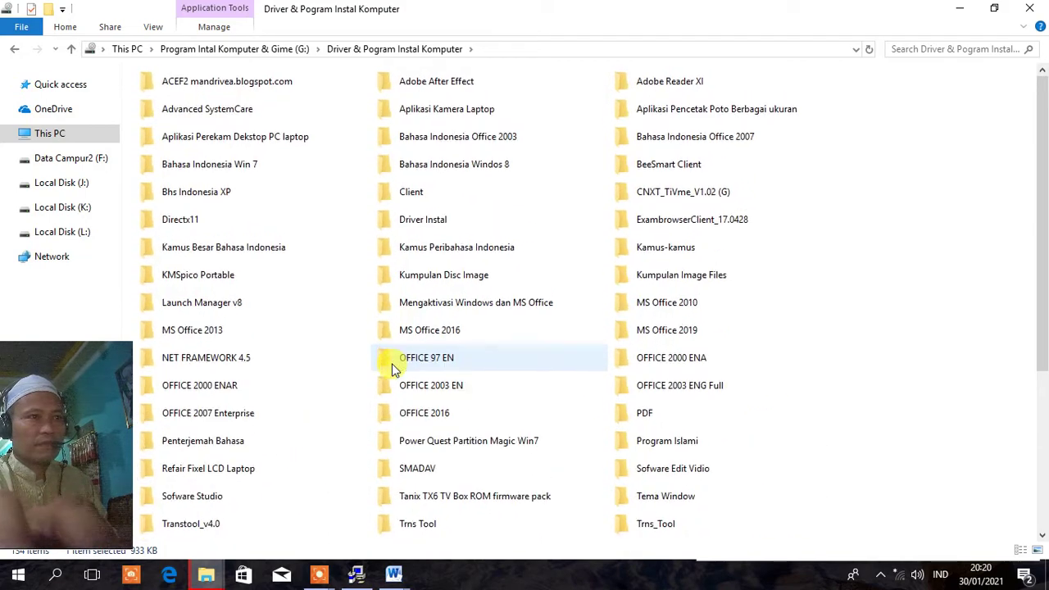
drag(1044, 144, 1044, 398)
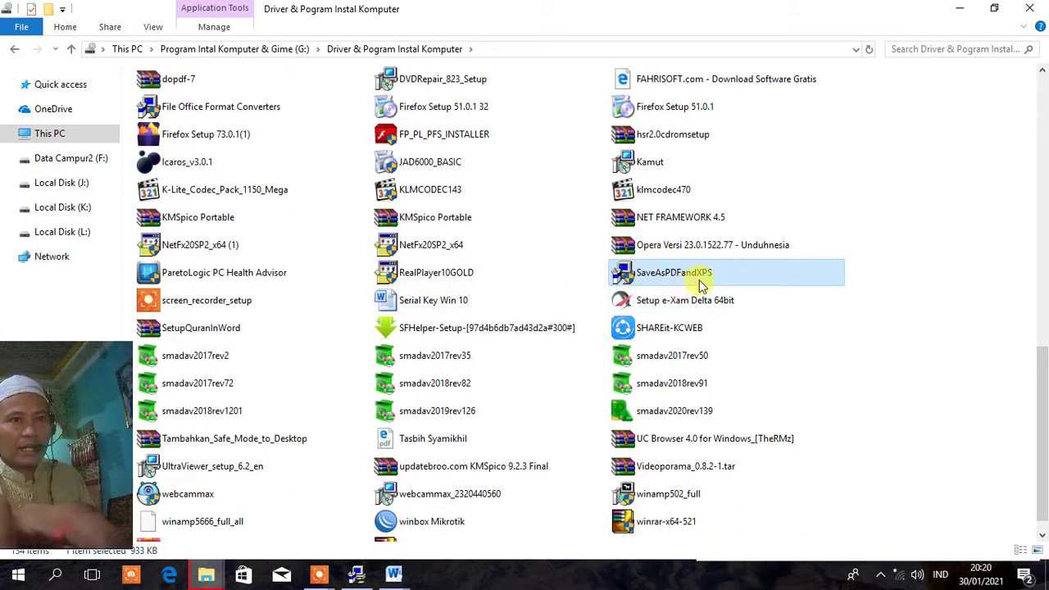
- Run the SaveAsPDFandXPS installer through to completion to add the Microsoft Save as PDF or XPS add-in
mouse_move(711, 282)
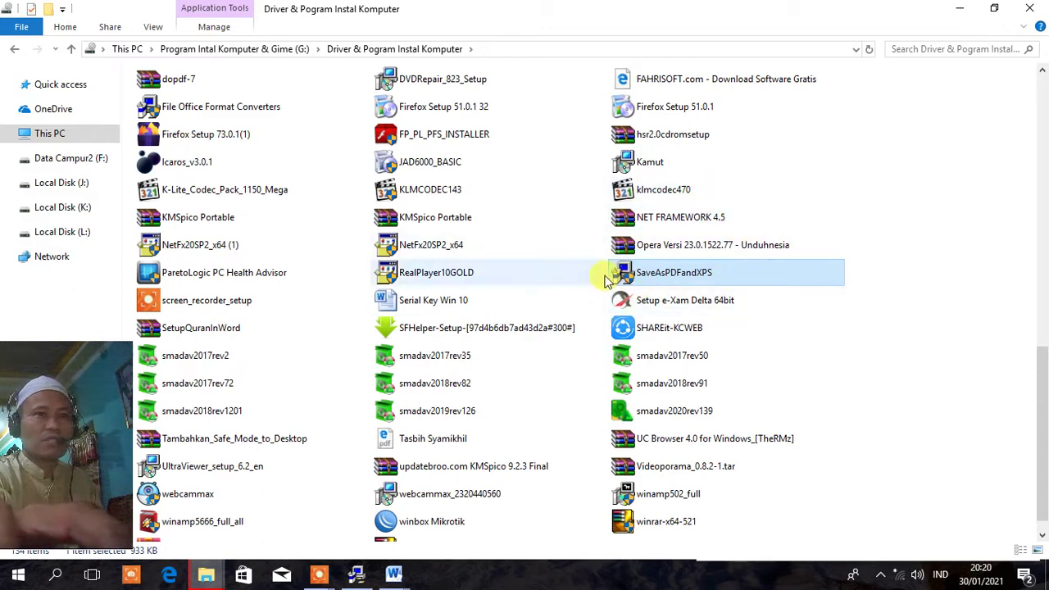
double_click(678, 277)
click(318, 419)
click(702, 419)
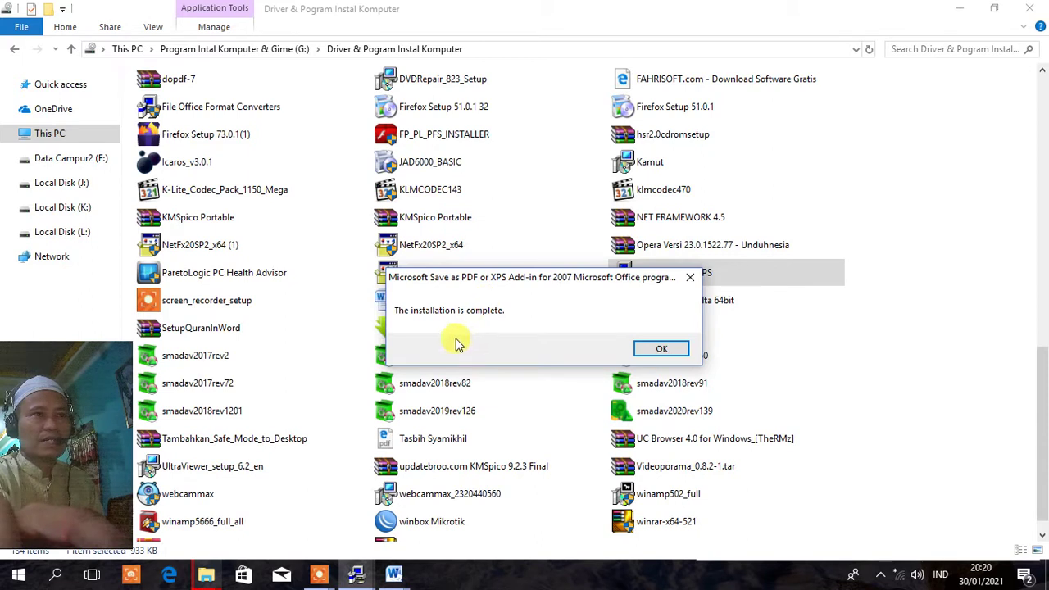
click(661, 350)
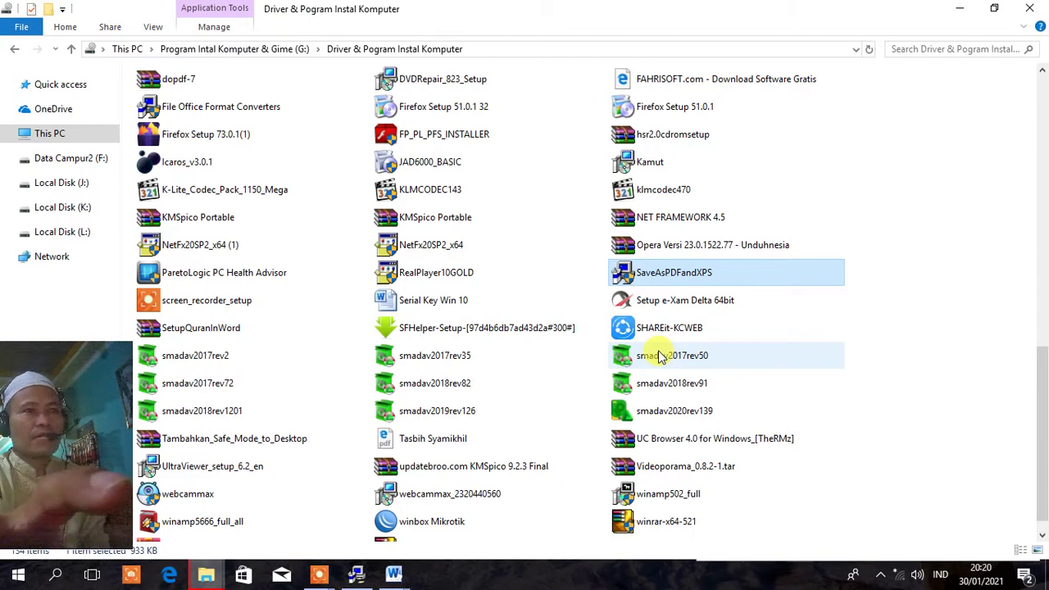
- Switch back to the Surat Ar Rahman document in Word and save it
click(392, 579)
click(432, 525)
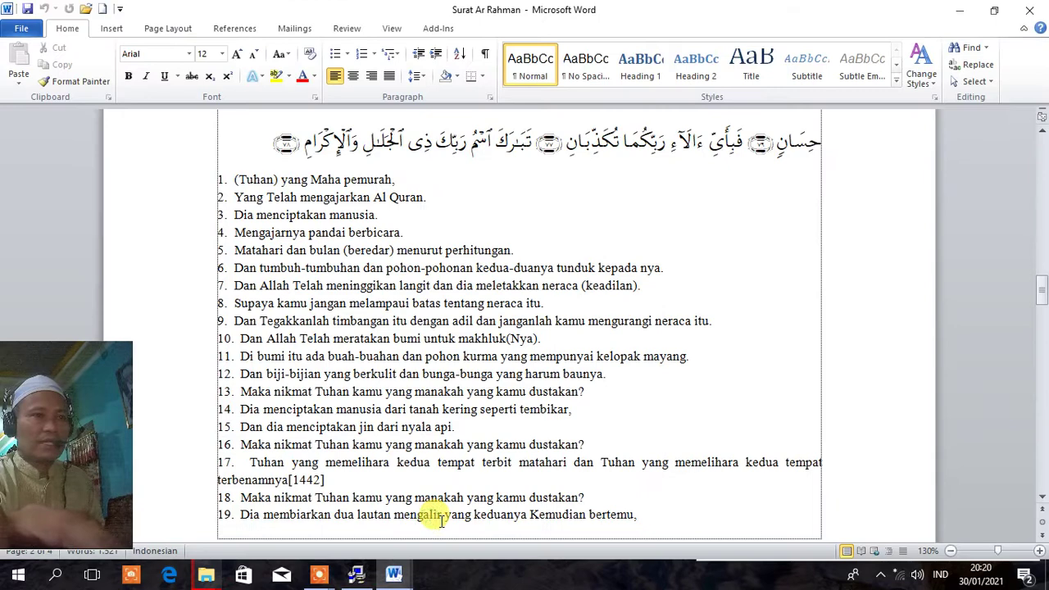
click(344, 200)
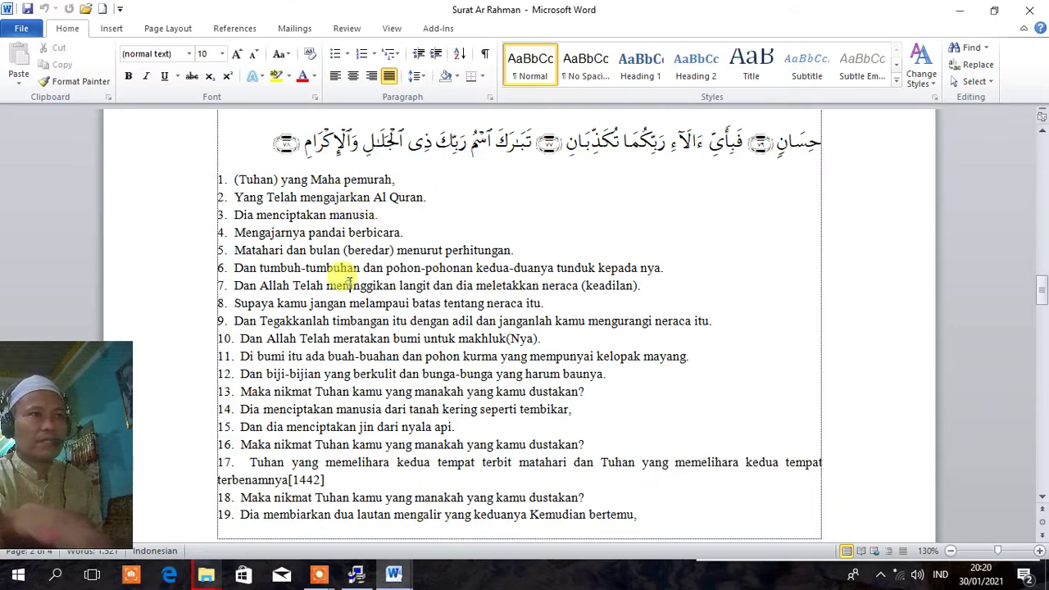
scroll(349, 283, down, 2)
scroll(426, 302, up, 1)
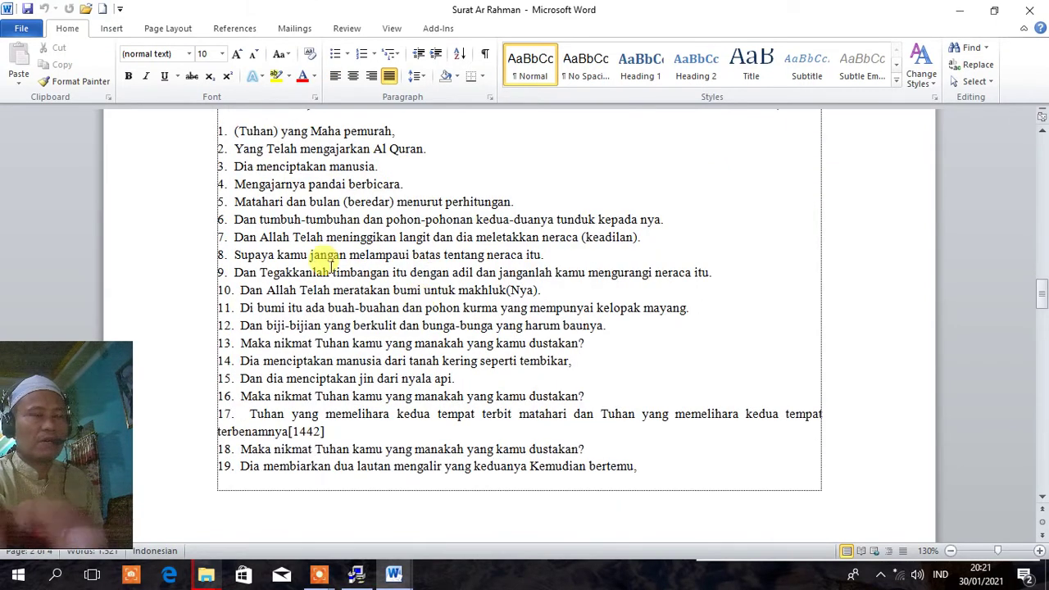
click(21, 30)
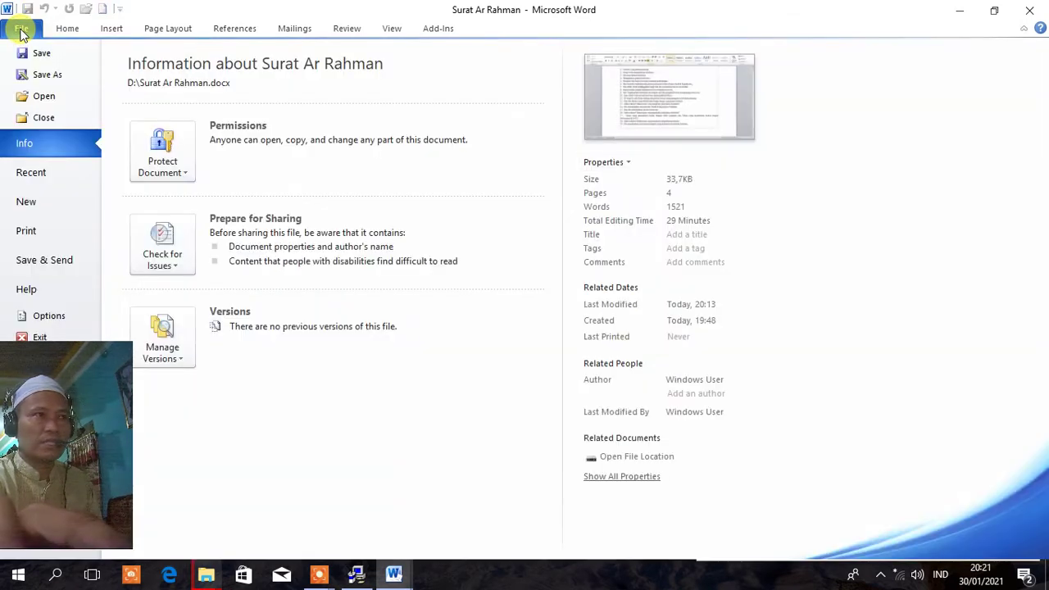
click(40, 53)
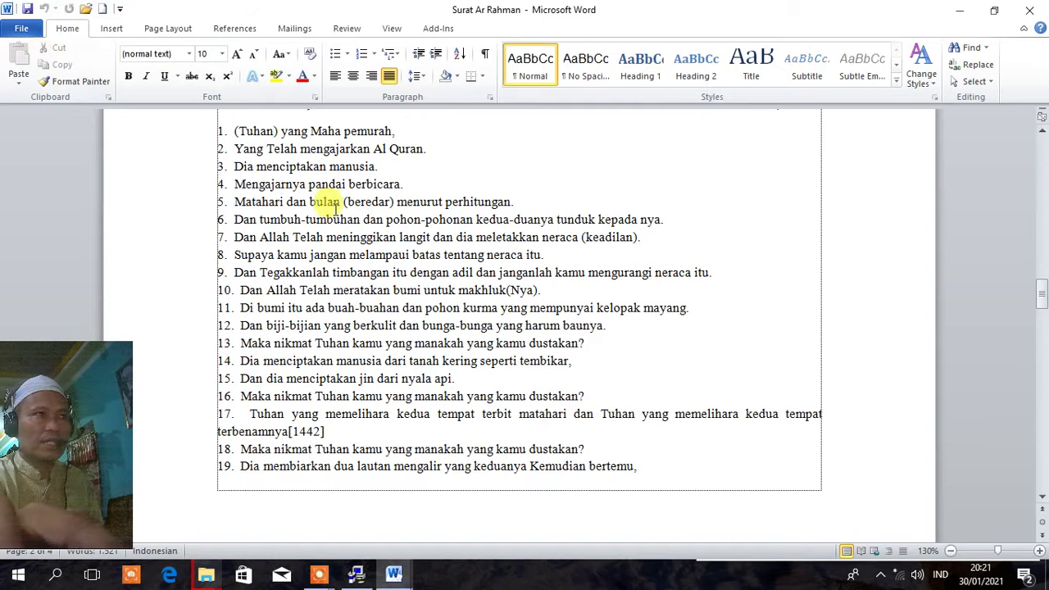
click(353, 202)
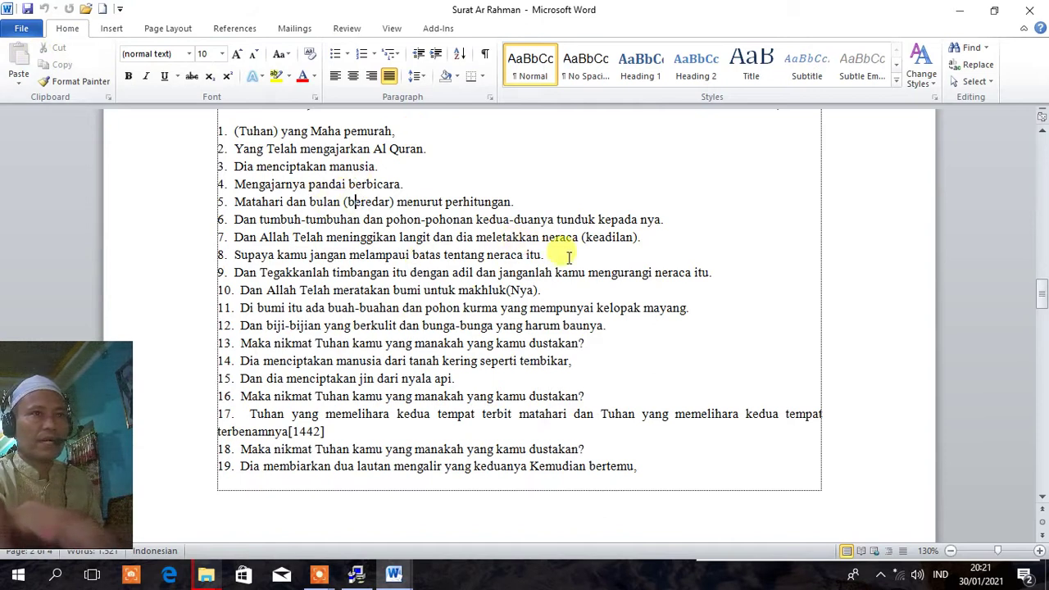
- Save a copy of the document as a PDF named Surat Ar Rahman in the offered Dokumen Office & Poto folder
click(22, 30)
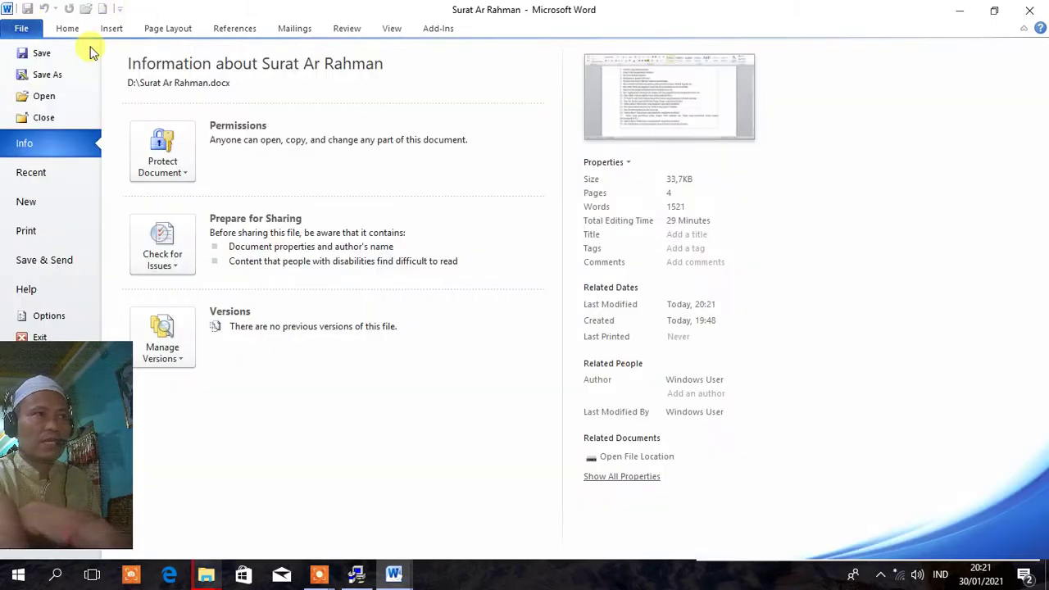
click(25, 75)
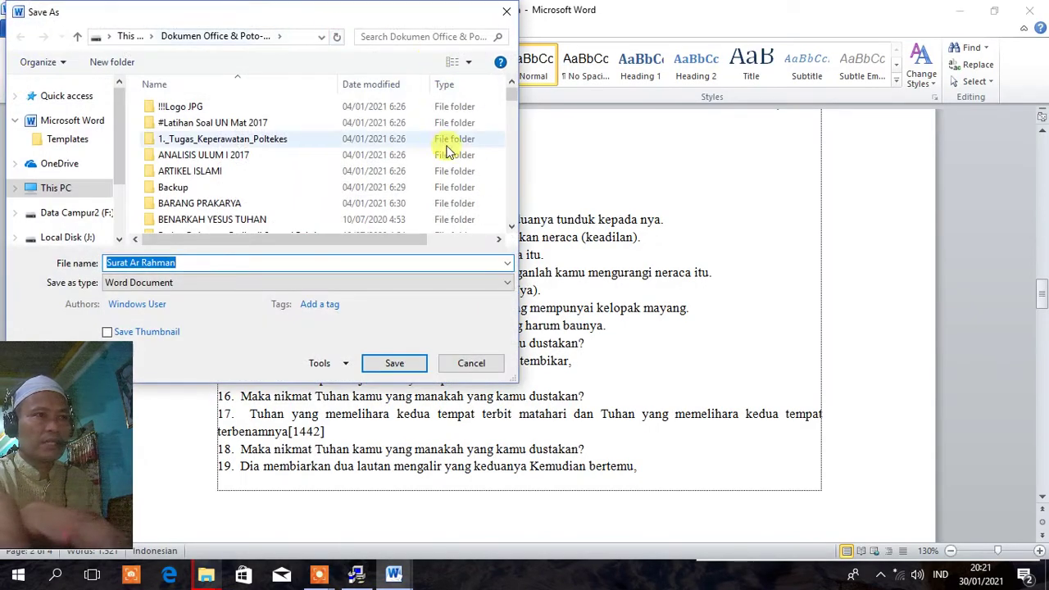
drag(428, 18, 521, 65)
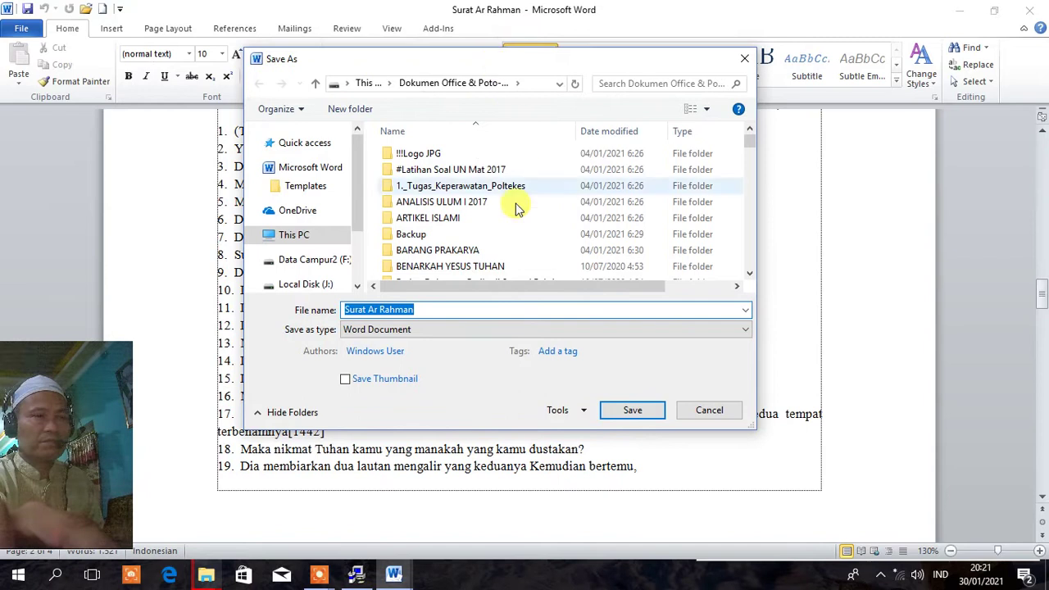
click(416, 309)
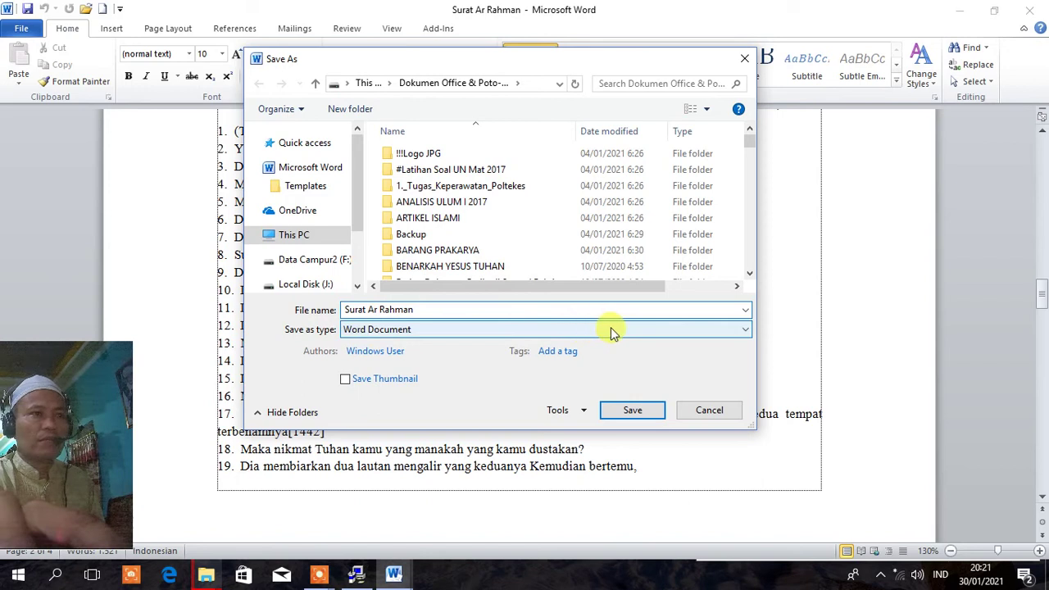
click(746, 331)
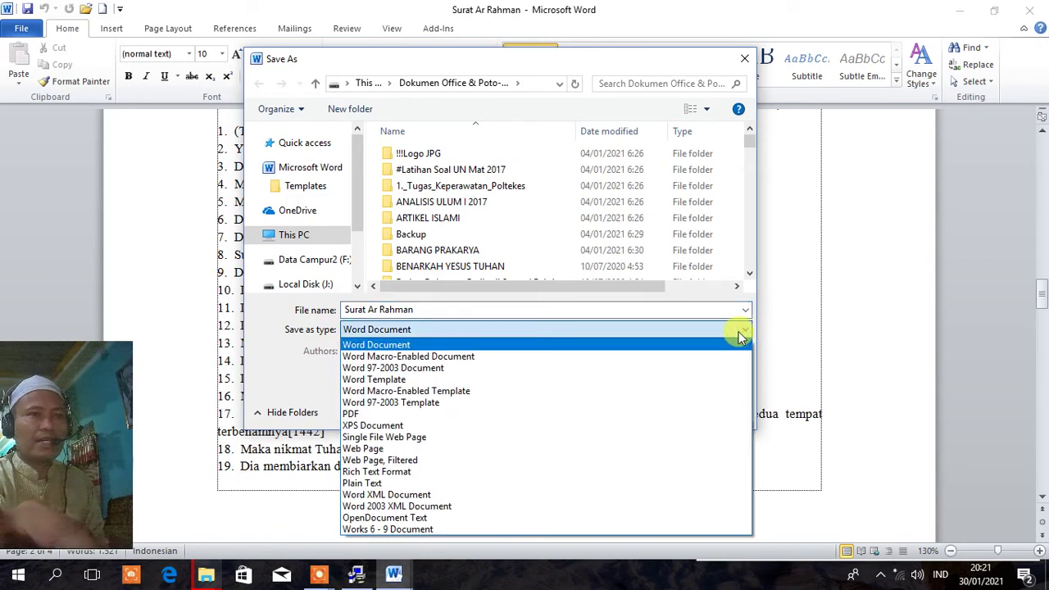
click(434, 414)
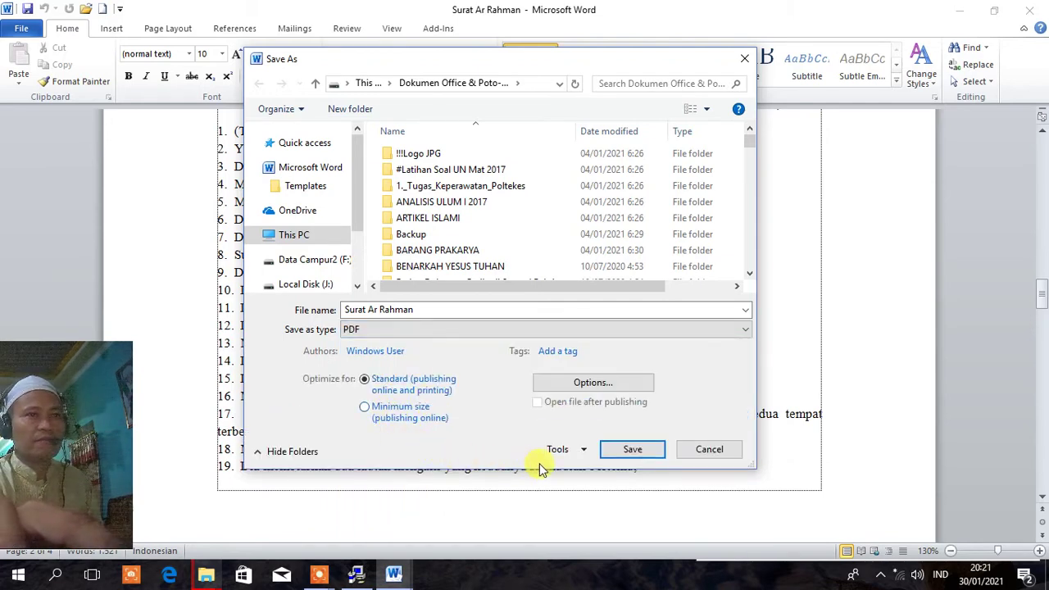
click(629, 450)
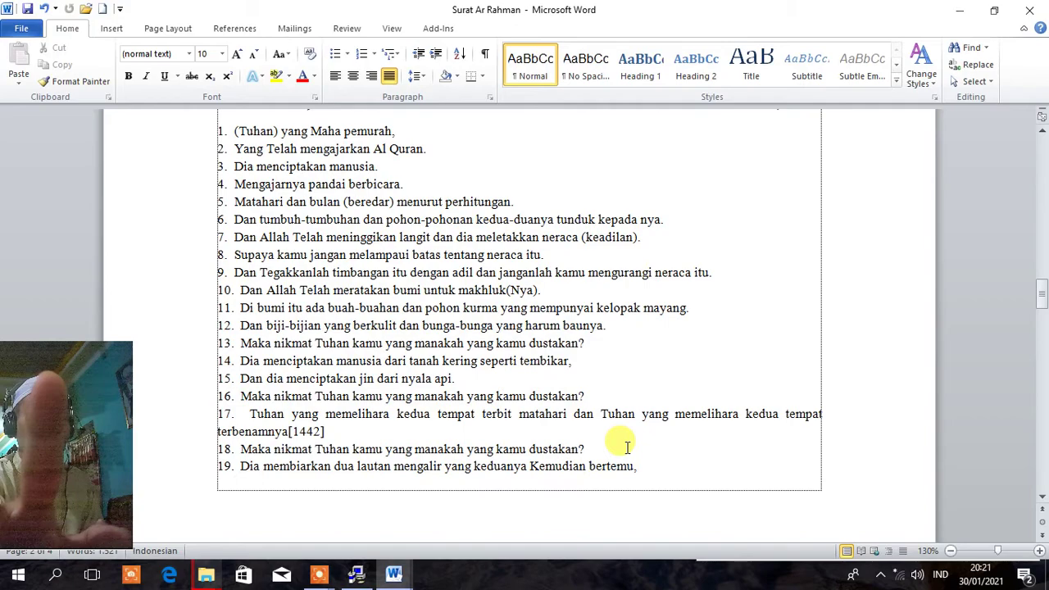
- Switch to File Explorer and open Local Disk (J:) to look for the saved PDF
click(205, 576)
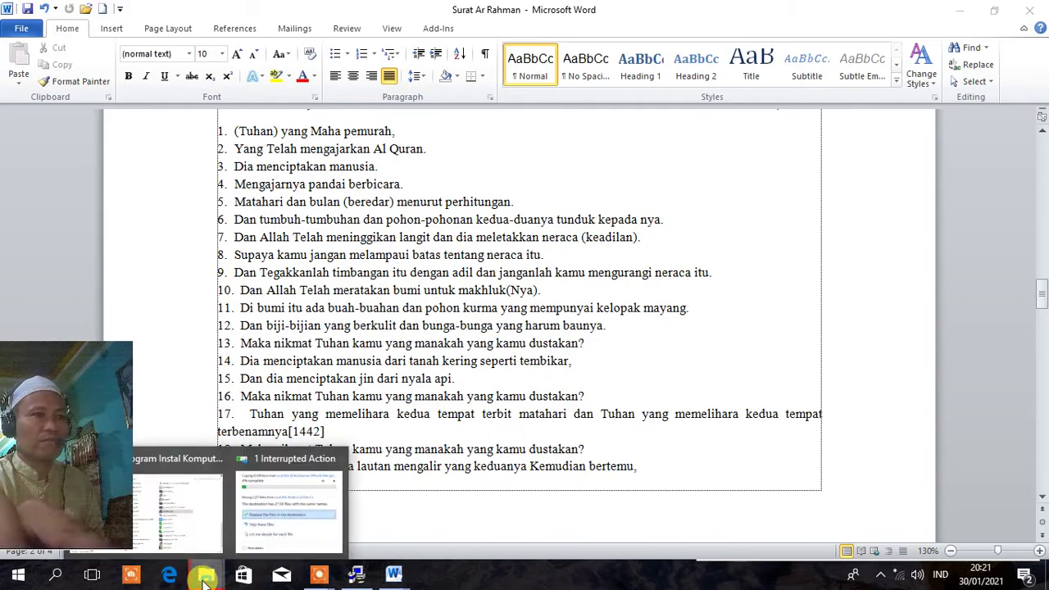
mouse_move(192, 527)
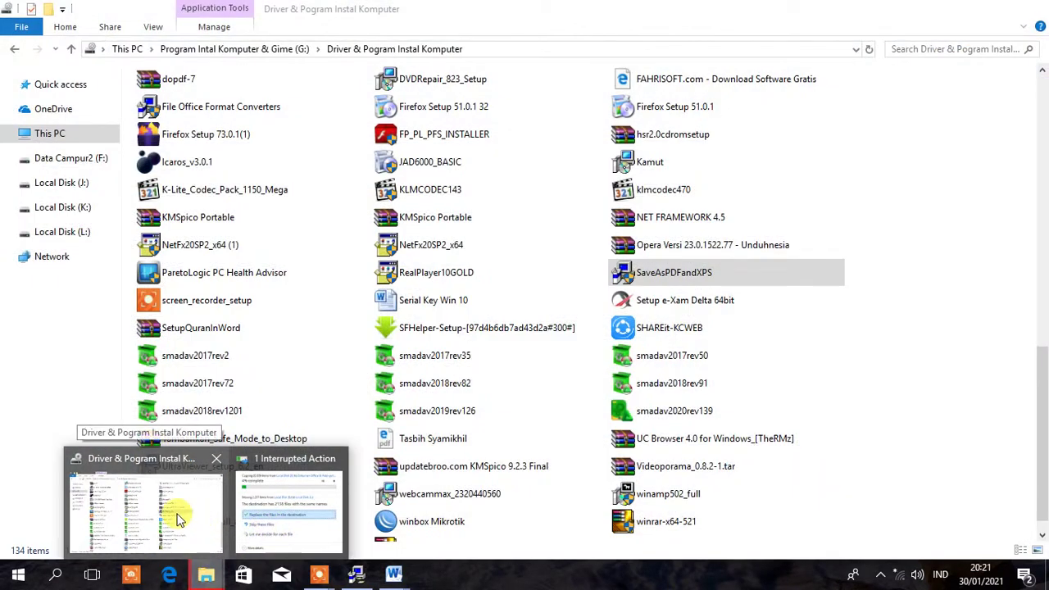
click(181, 516)
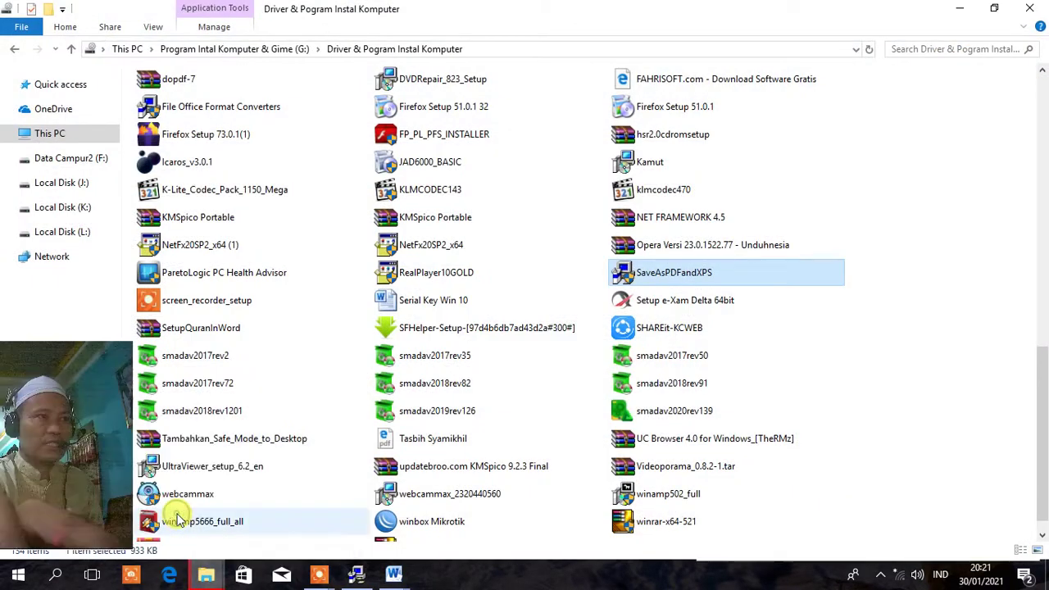
click(63, 183)
drag(1042, 81, 1041, 373)
- Sort the files on Local Disk (J:) by date modified and look through them for the new PDF
right_click(821, 180)
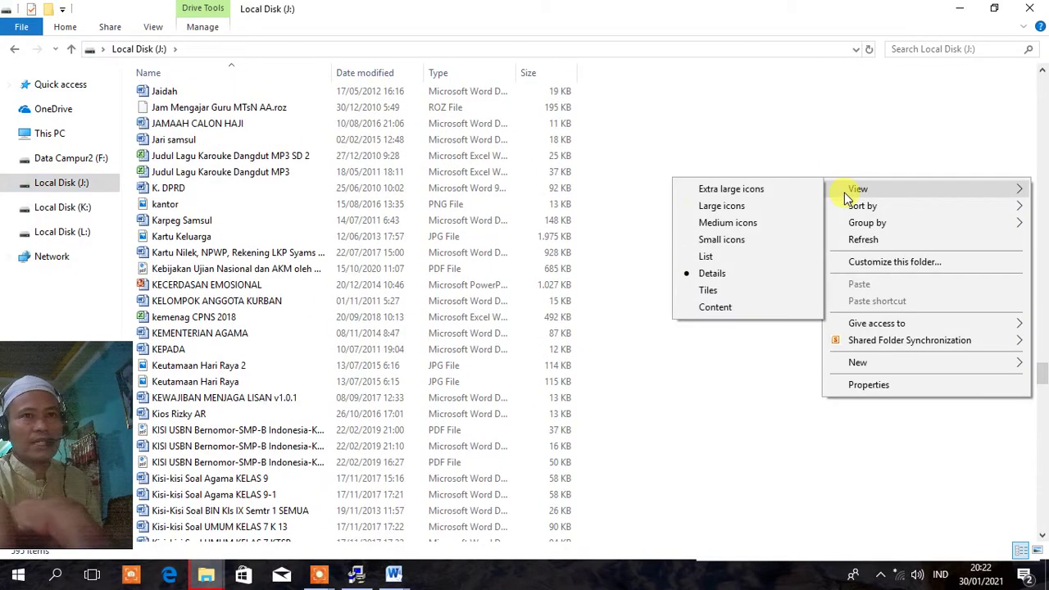
mouse_move(837, 205)
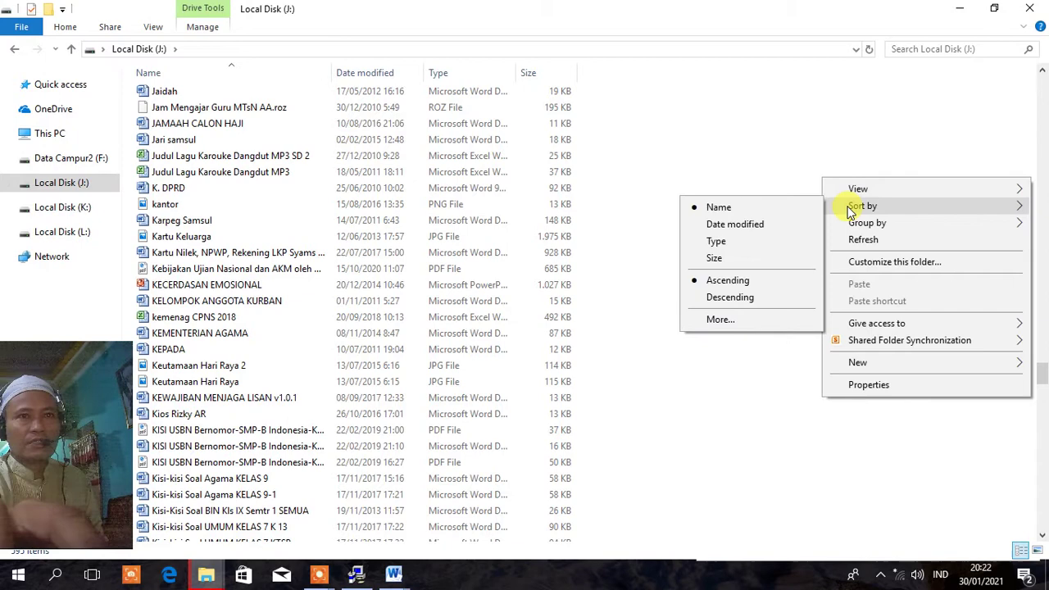
click(754, 223)
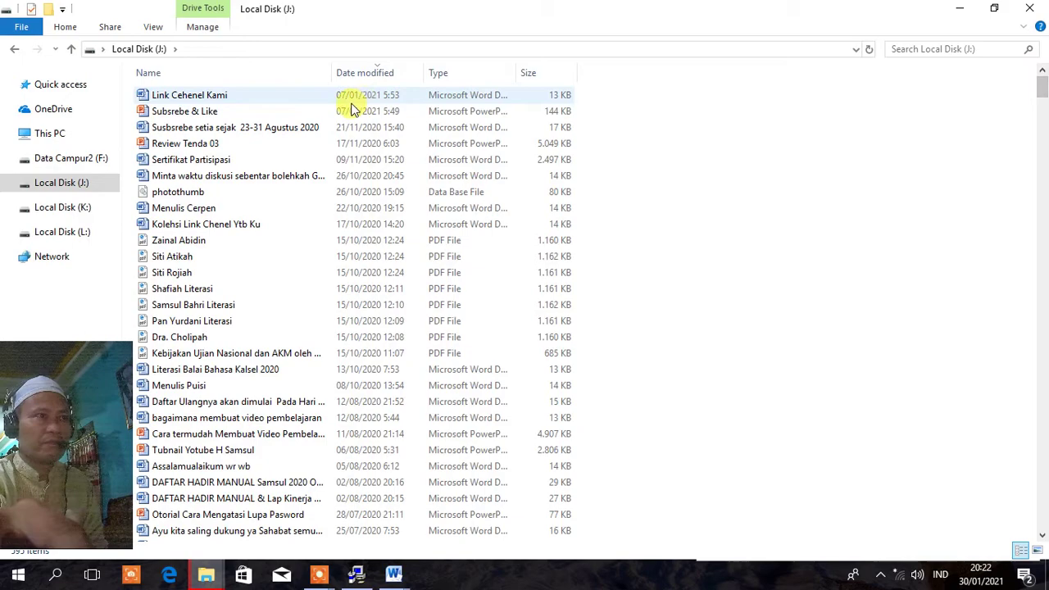
drag(1045, 104, 1042, 221)
drag(1043, 197, 1044, 136)
- Sort the files on Local Disk (J:) by type and look through the PDF files for Surat Ar Rahman
right_click(836, 151)
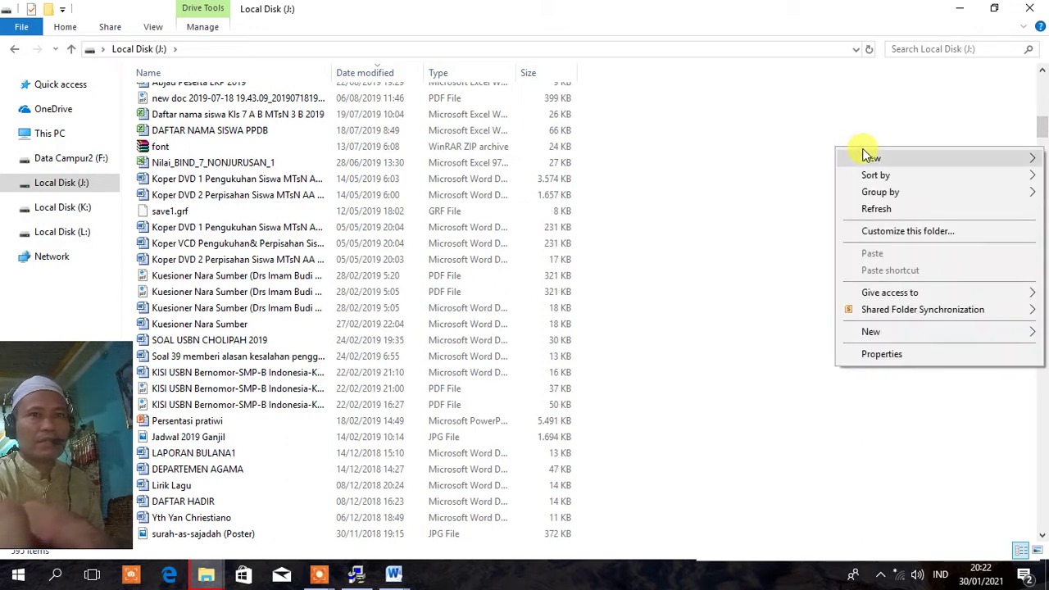
mouse_move(870, 176)
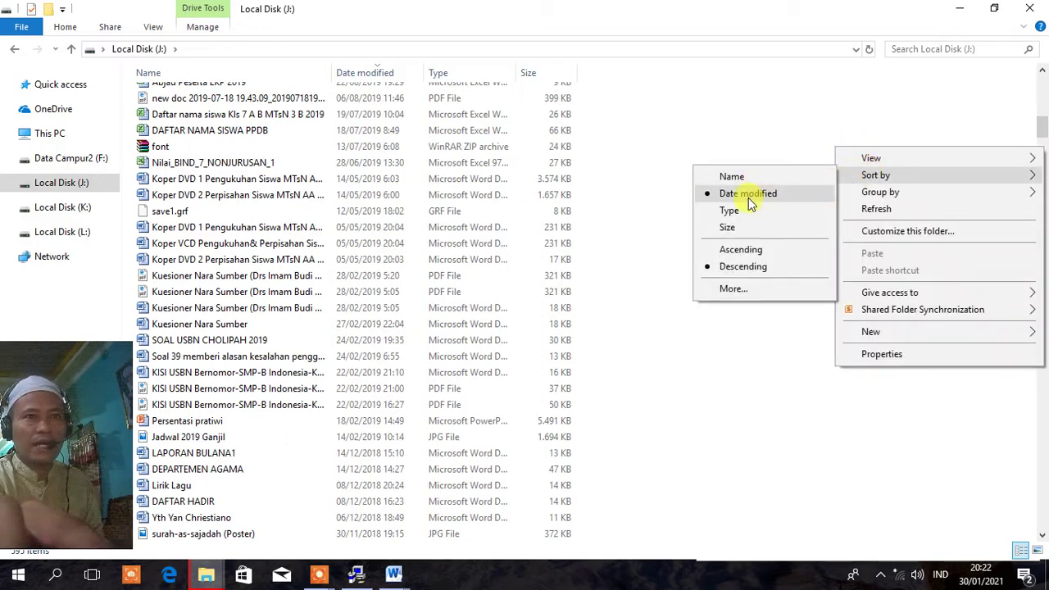
click(745, 210)
drag(1041, 86, 1043, 520)
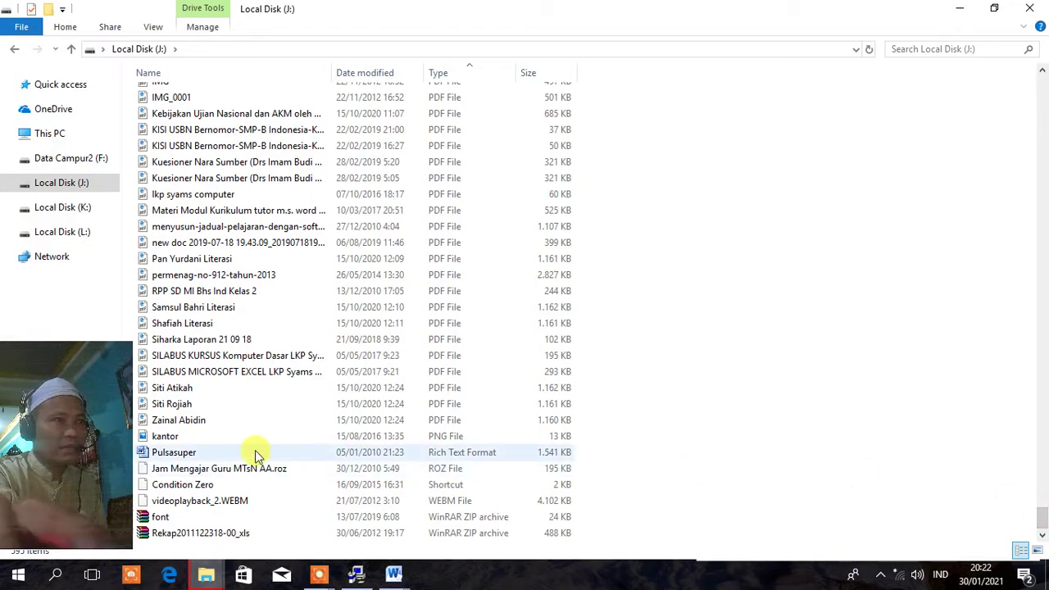
- Look back through the PDF and Word files on Local Disk (J:) for Surat Ar Rahman and close the folder window
scroll(172, 328, up, 4)
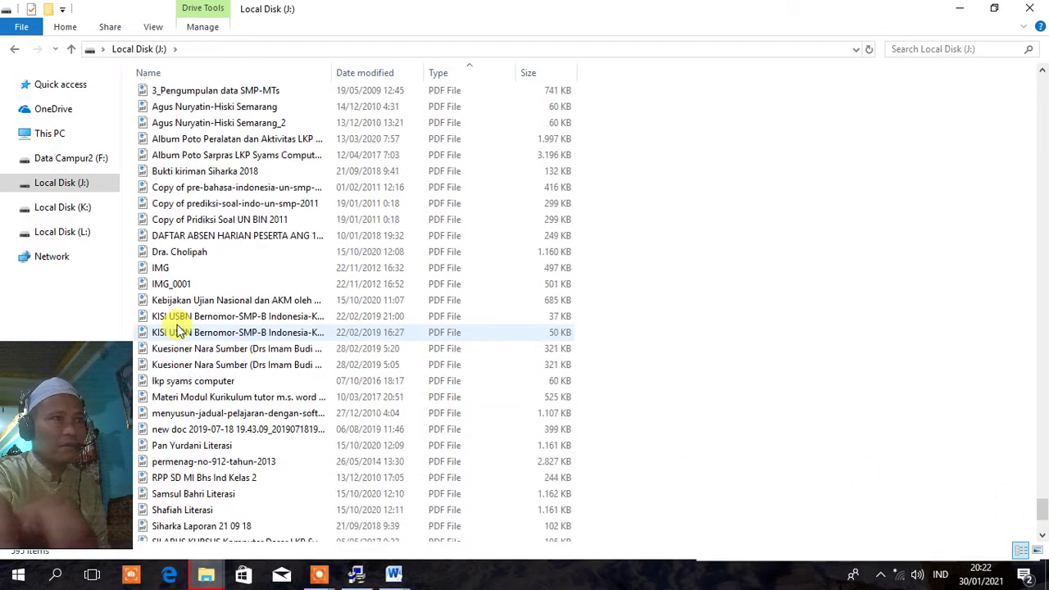
scroll(176, 328, up, 3)
scroll(177, 328, up, 13)
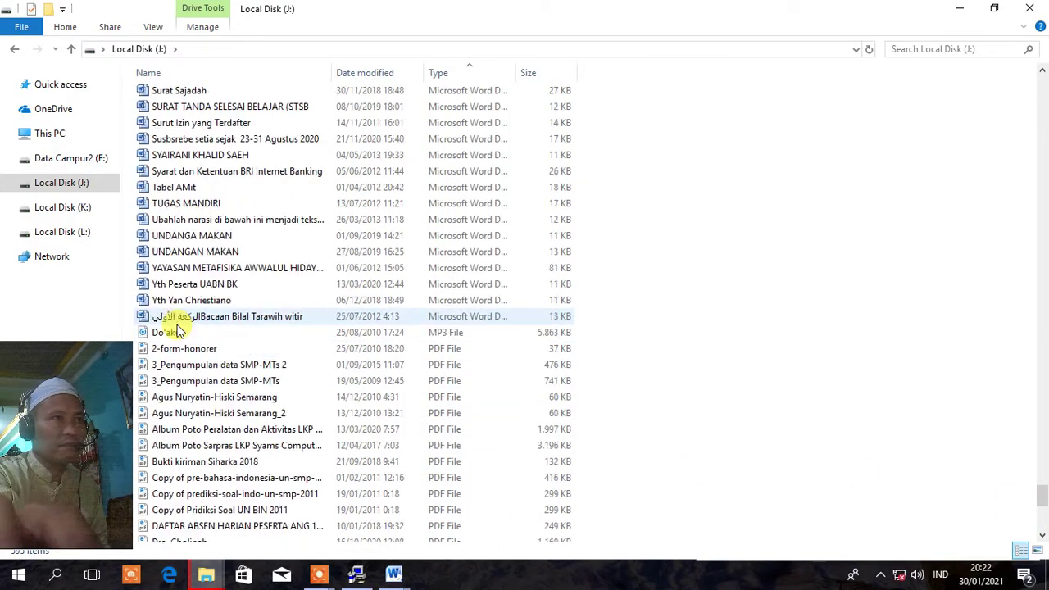
scroll(176, 327, up, 12)
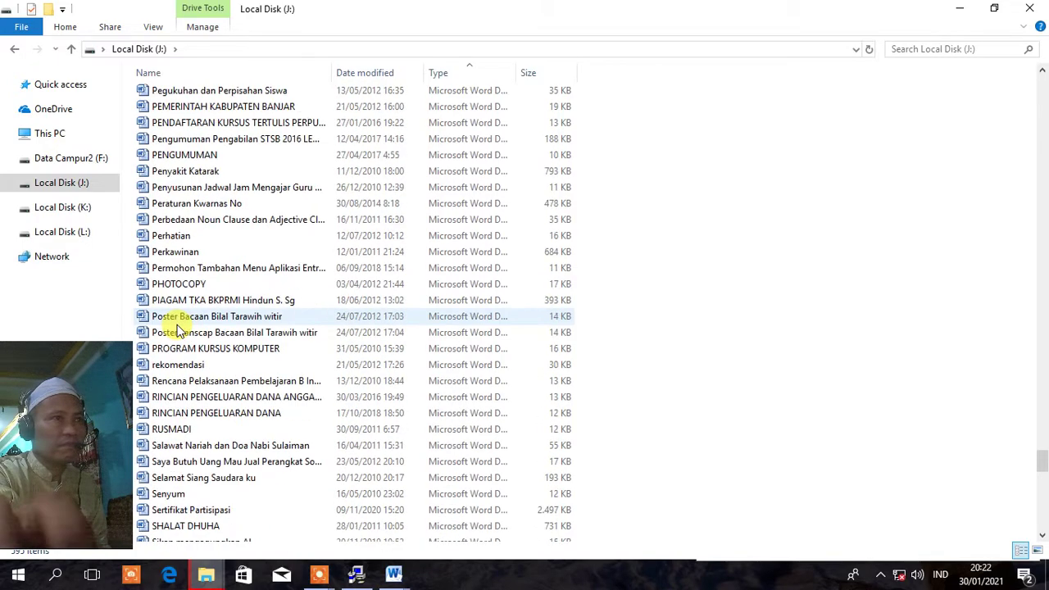
scroll(176, 330, up, 5)
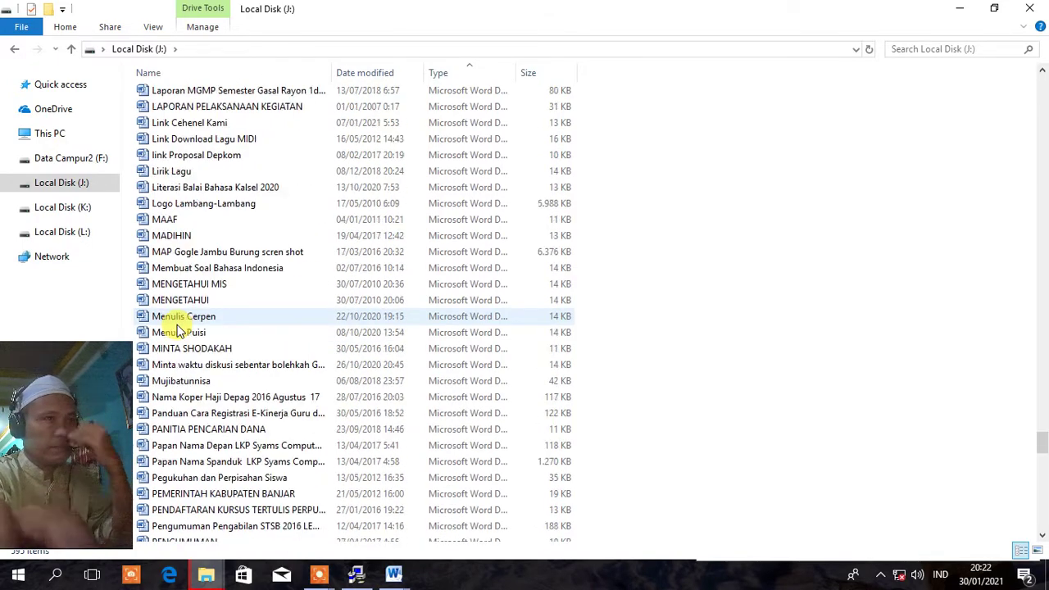
scroll(176, 328, up, 7)
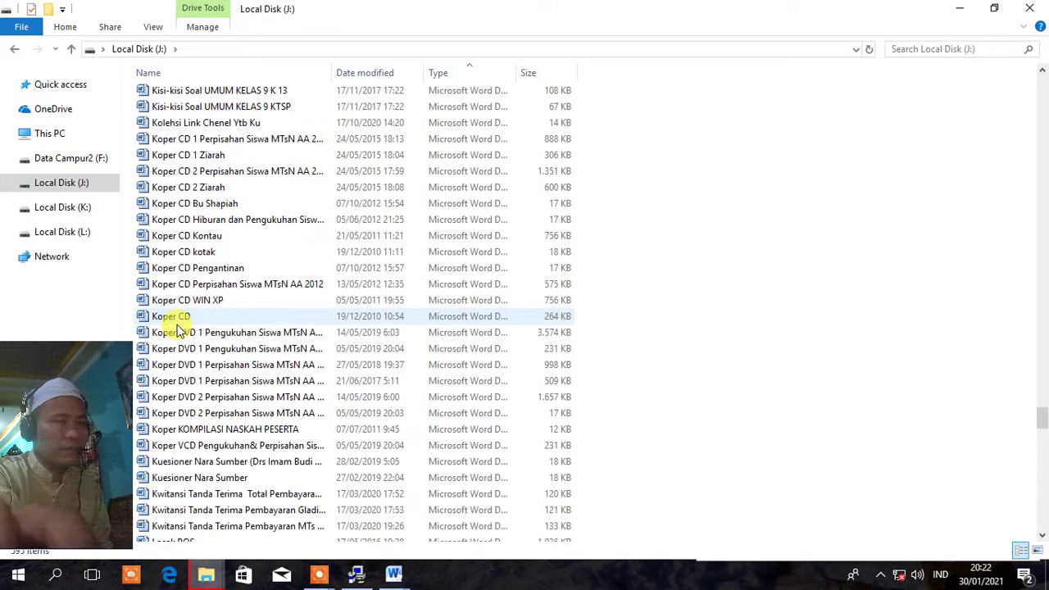
scroll(176, 327, up, 1)
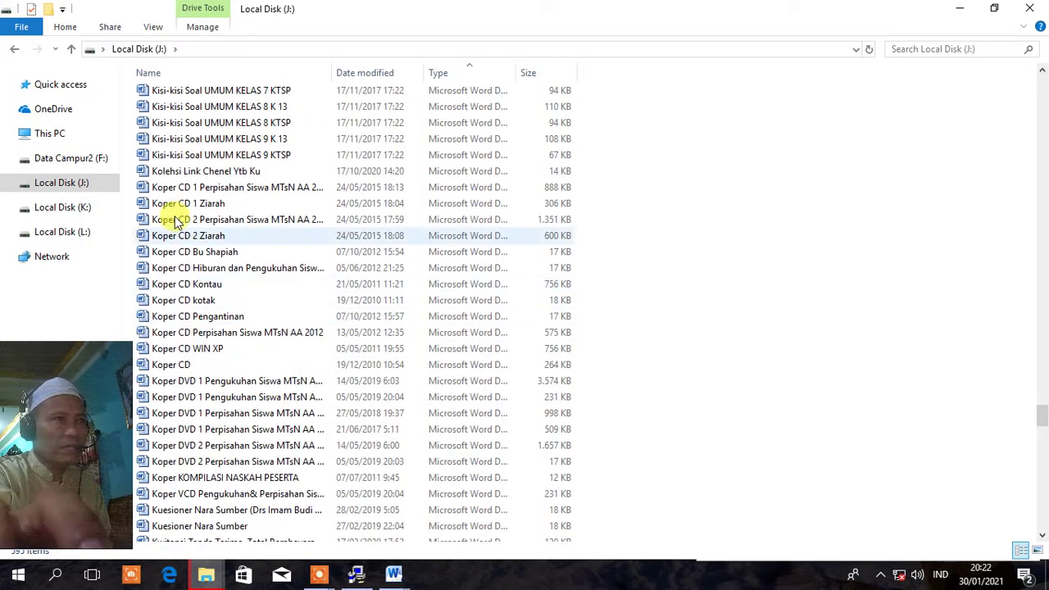
click(1029, 10)
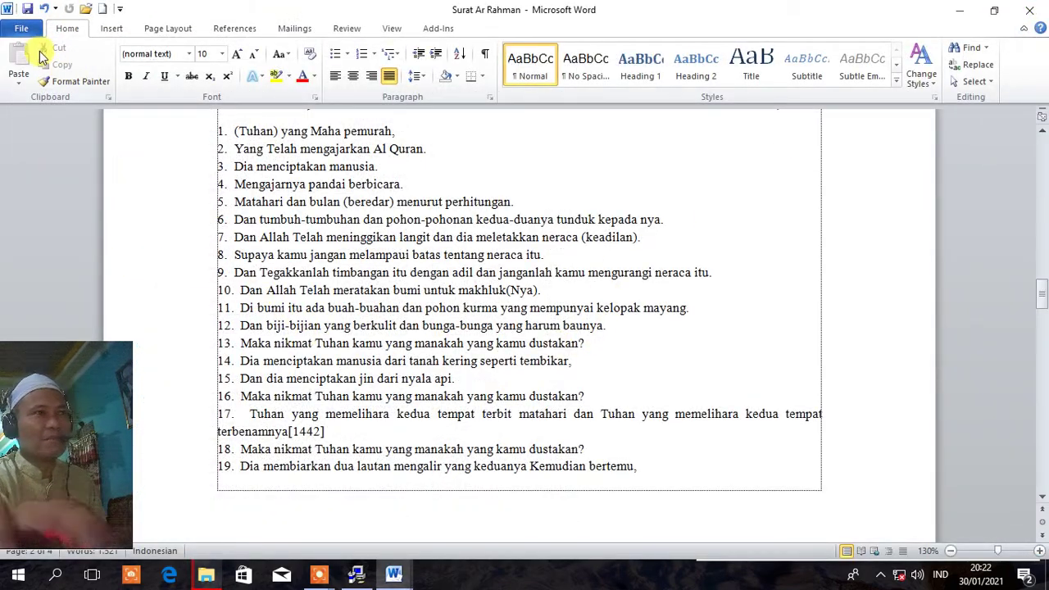
- Start saving a copy of the document and create a folder named Al Qur an in Dokumen Office & Poto-poto
click(23, 30)
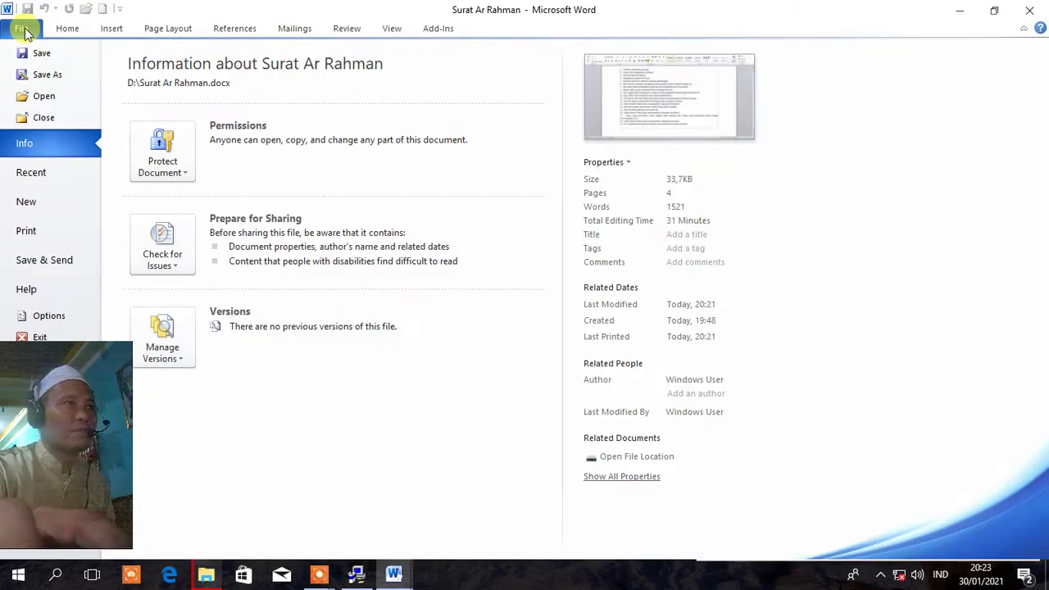
click(42, 76)
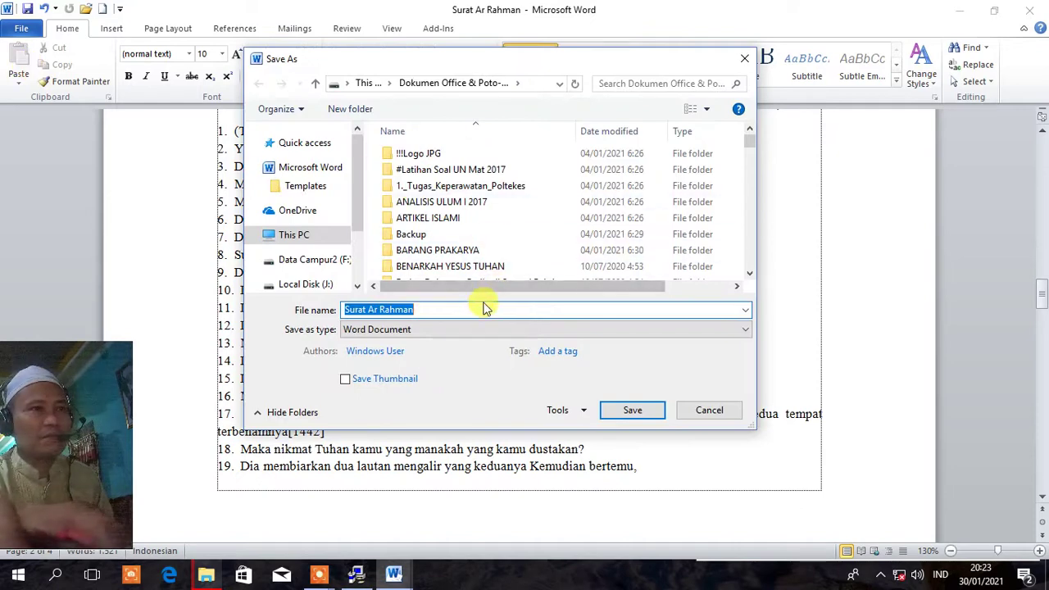
click(344, 114)
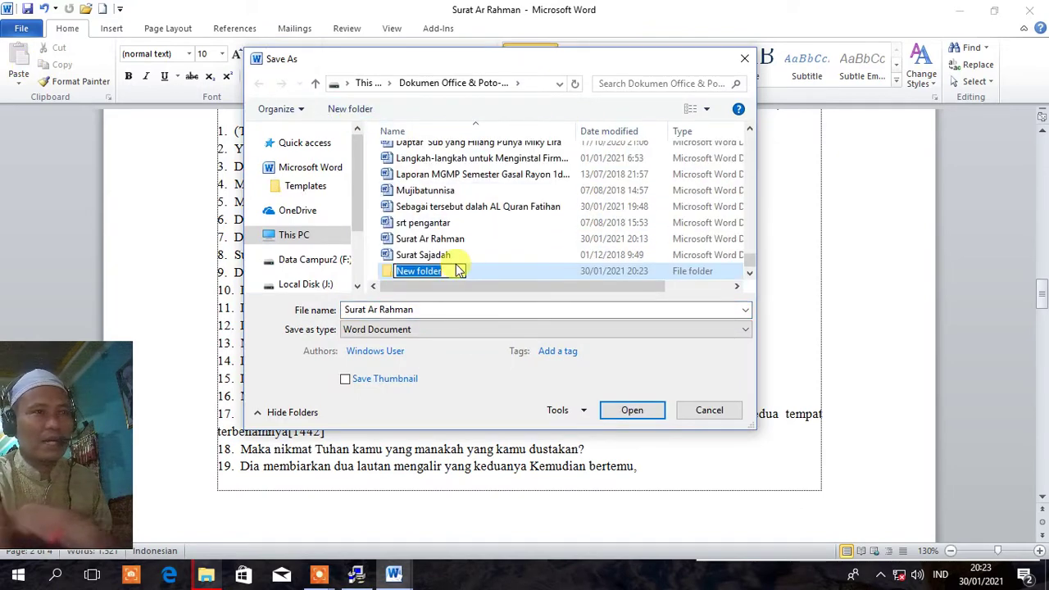
text(Al Qur an)
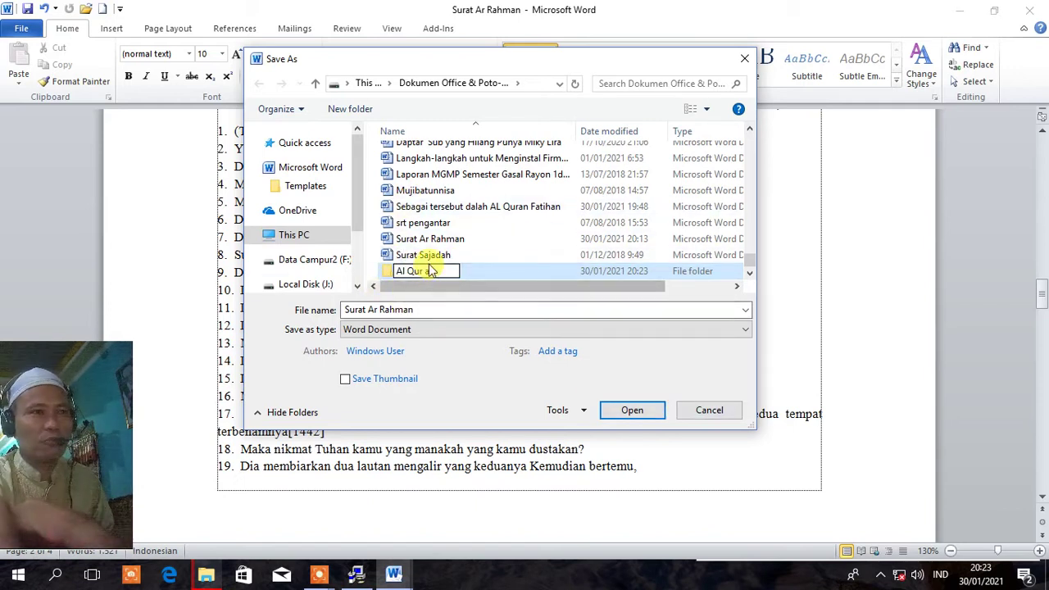
click(634, 414)
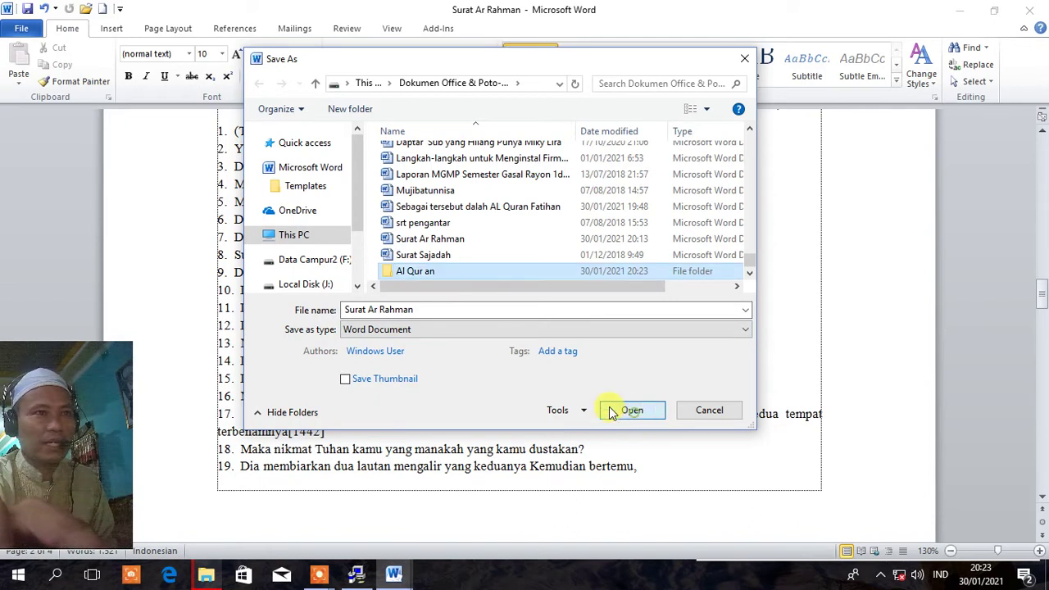
- Save the document as the Word Document Surat Ar Rahman in the Al Qur an folder
click(421, 309)
click(417, 308)
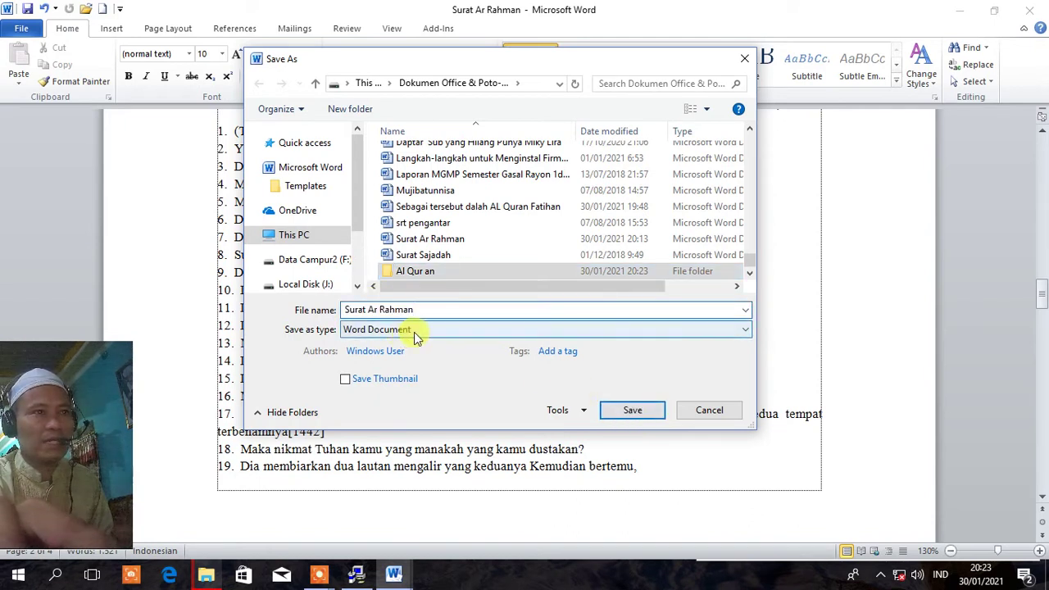
click(638, 414)
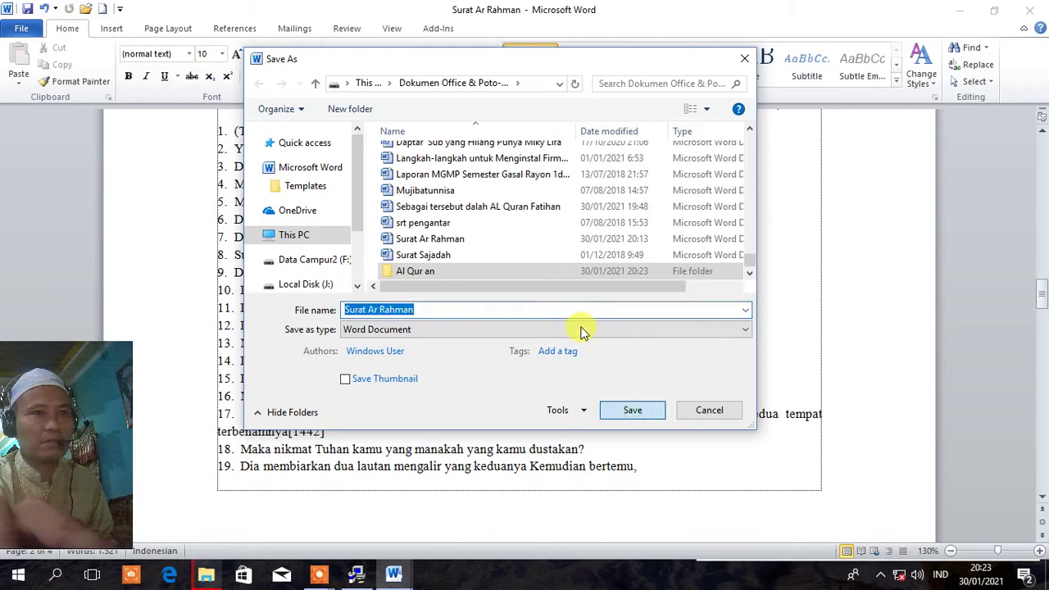
click(631, 414)
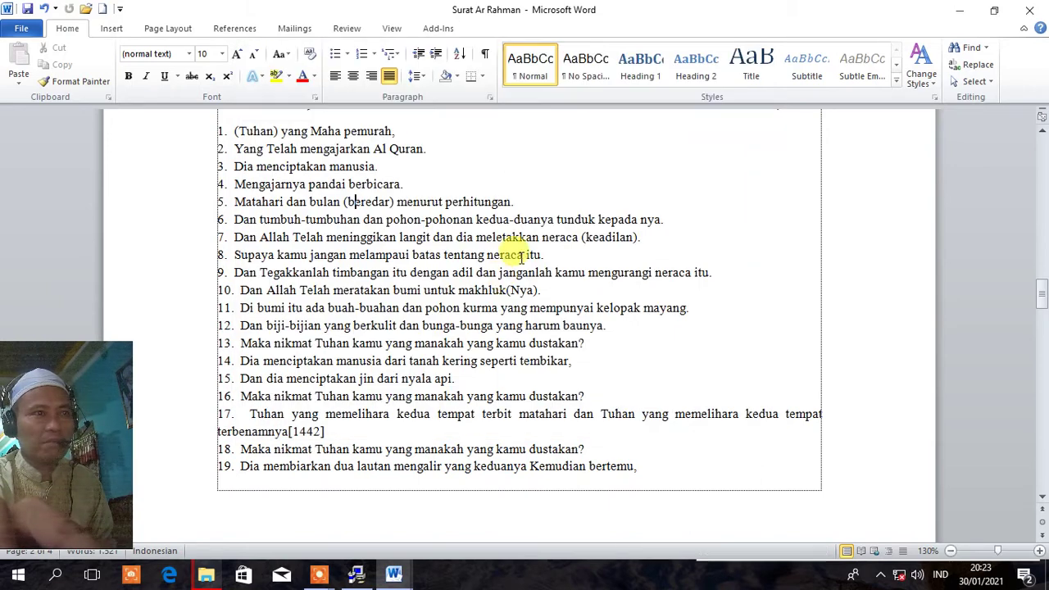
- Save another copy of the document as a PDF named Surat Ar Rahman in the Al Qur an folder
click(24, 28)
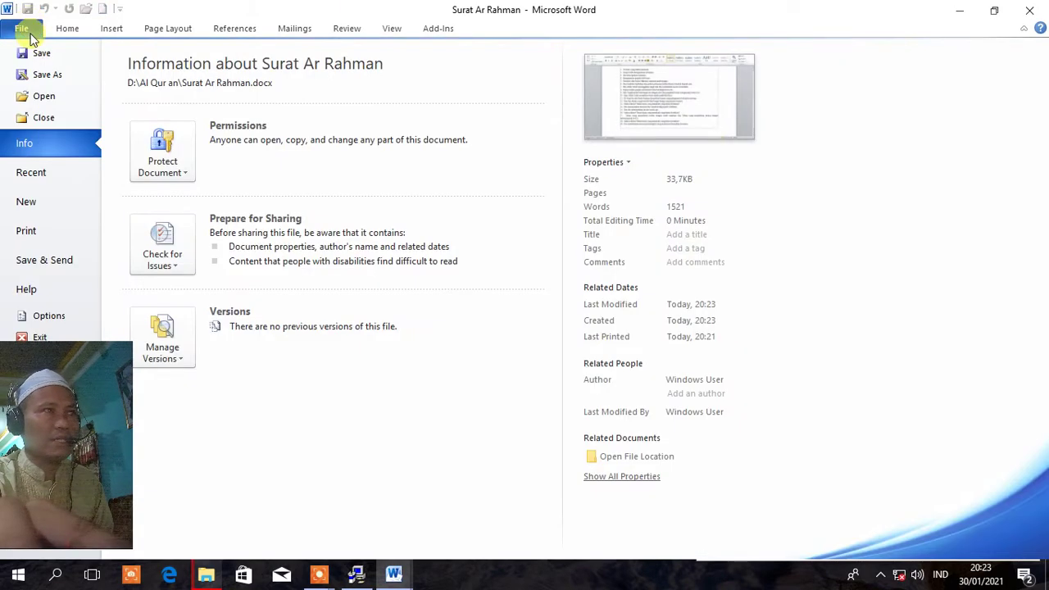
click(43, 77)
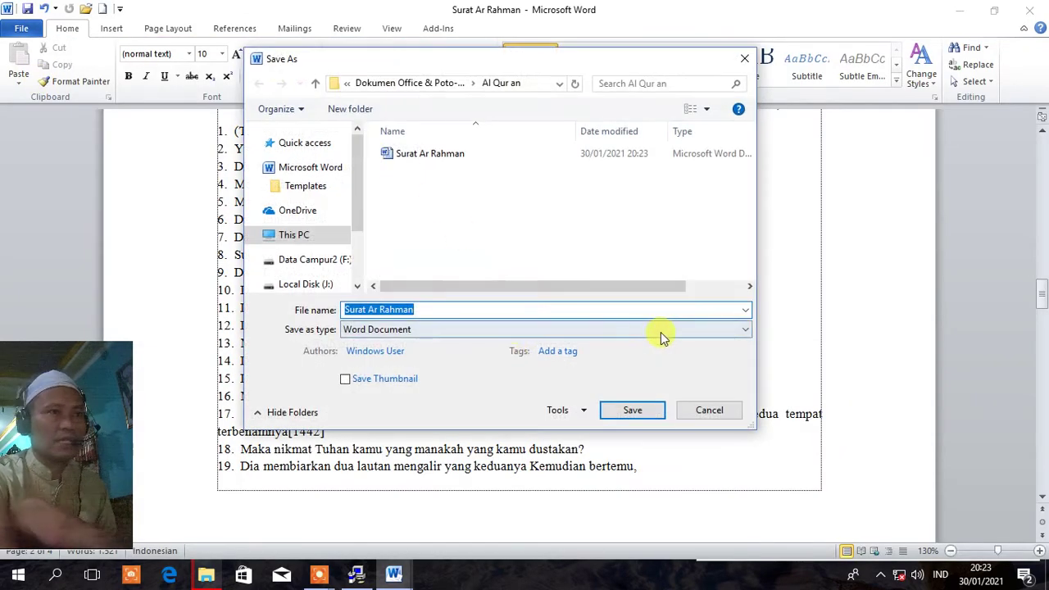
click(743, 329)
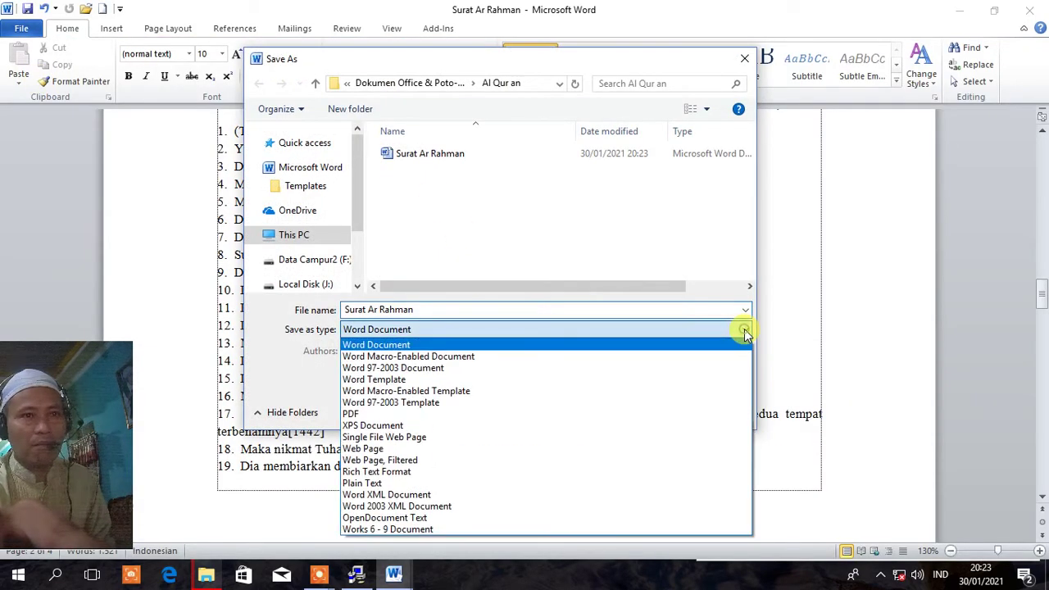
click(372, 414)
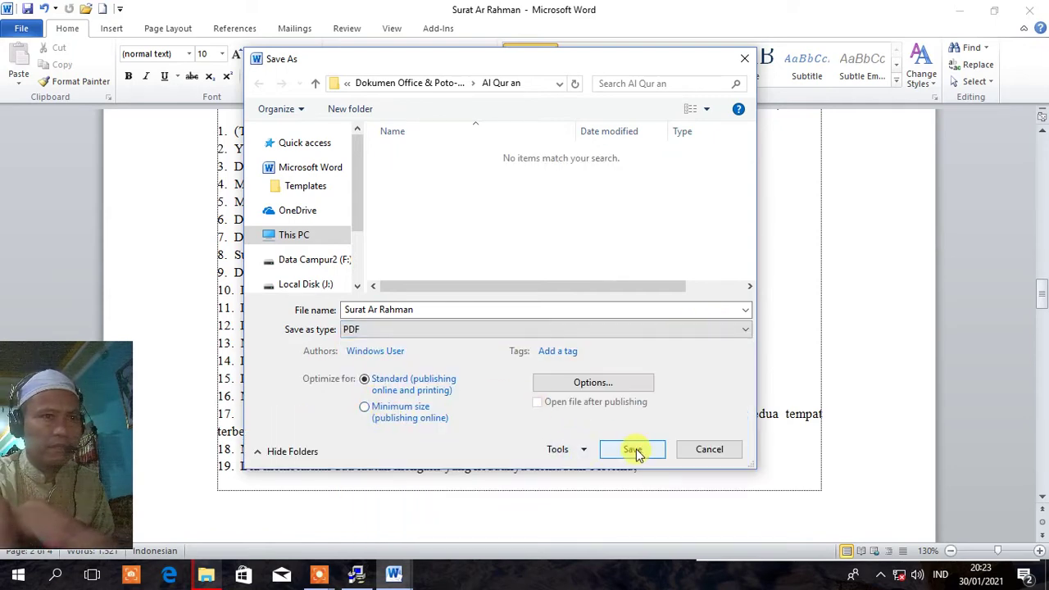
click(632, 450)
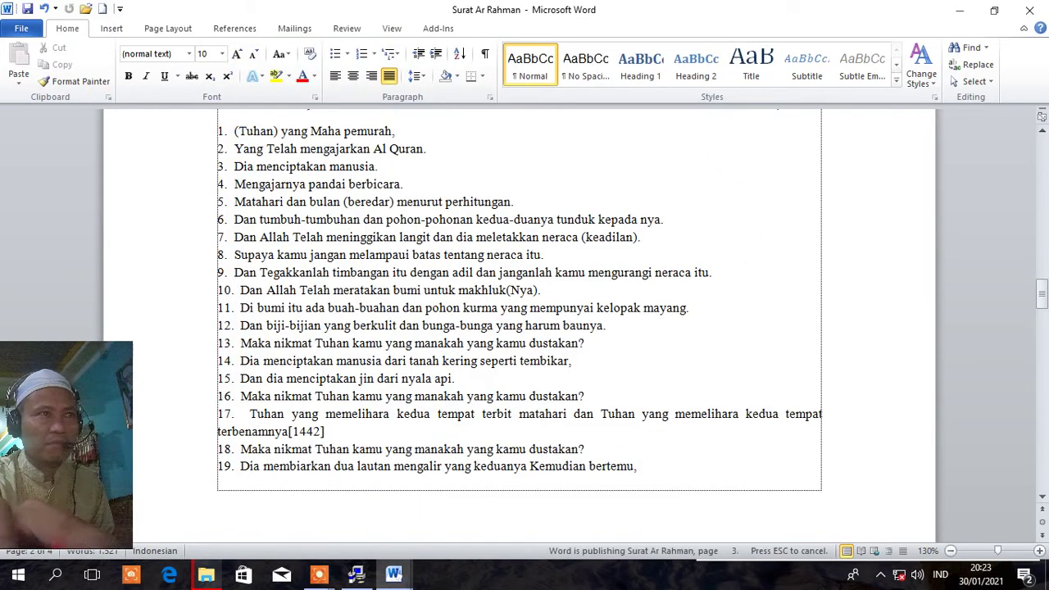
- Close the Surat Ar Rahman document with its changes saved, and close the blank document too
click(1031, 12)
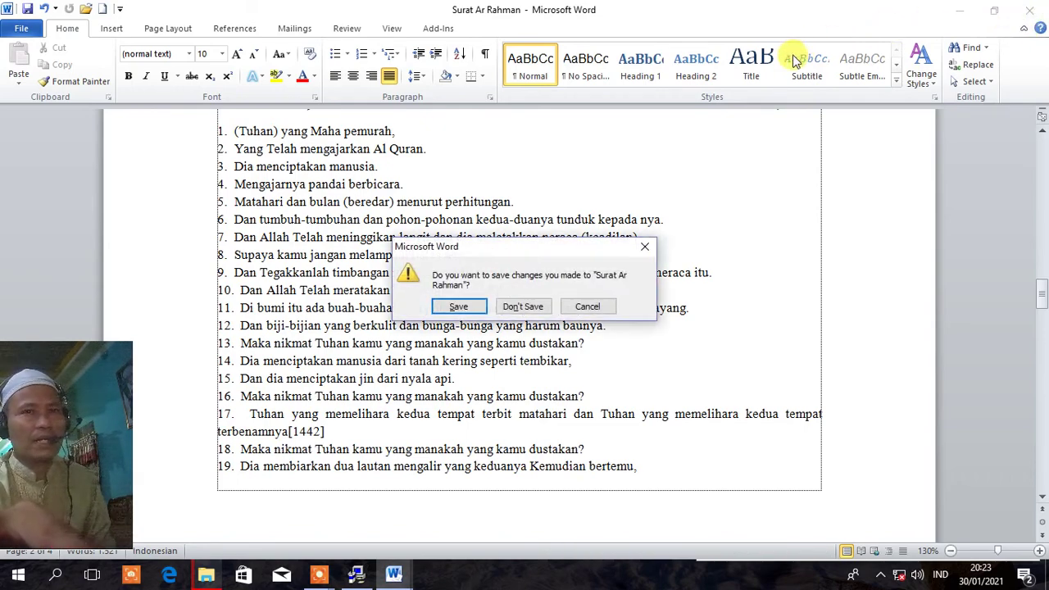
click(454, 308)
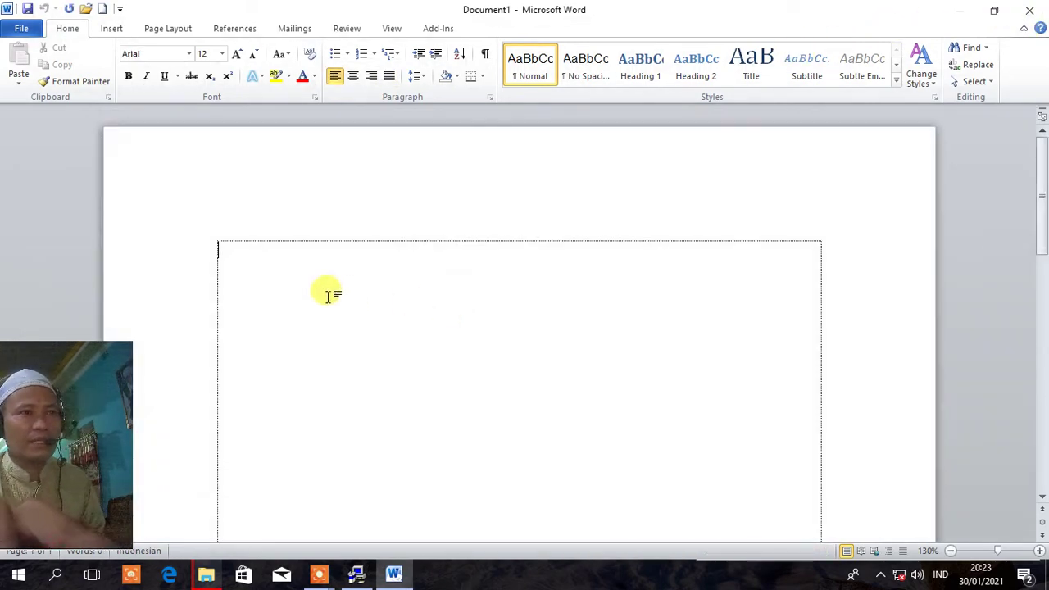
click(1030, 14)
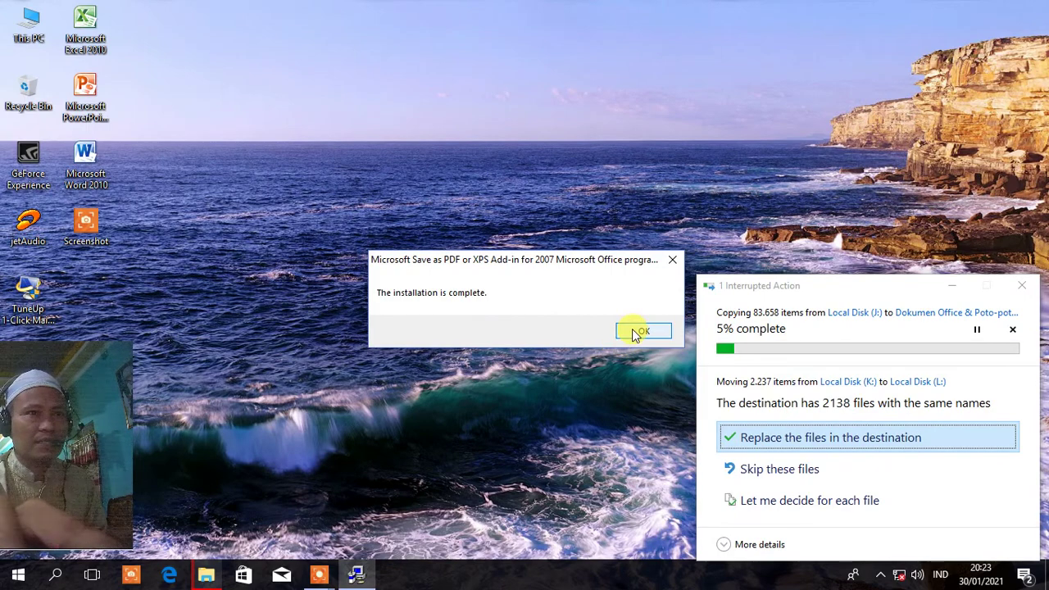
- Dismiss the add-in installation message and have the interrupted file move replace the files in the destination
click(636, 333)
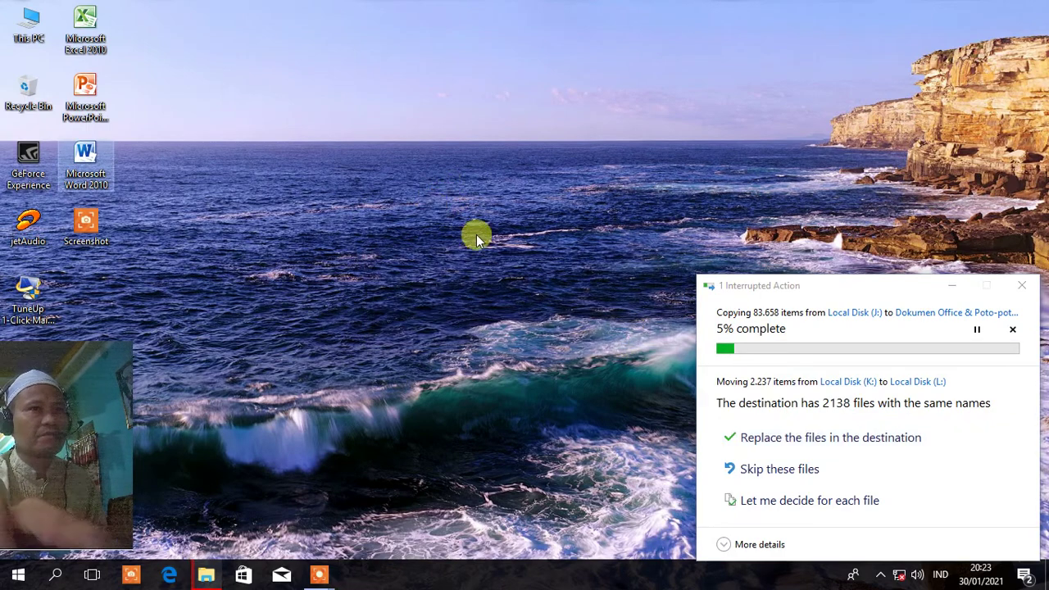
click(780, 434)
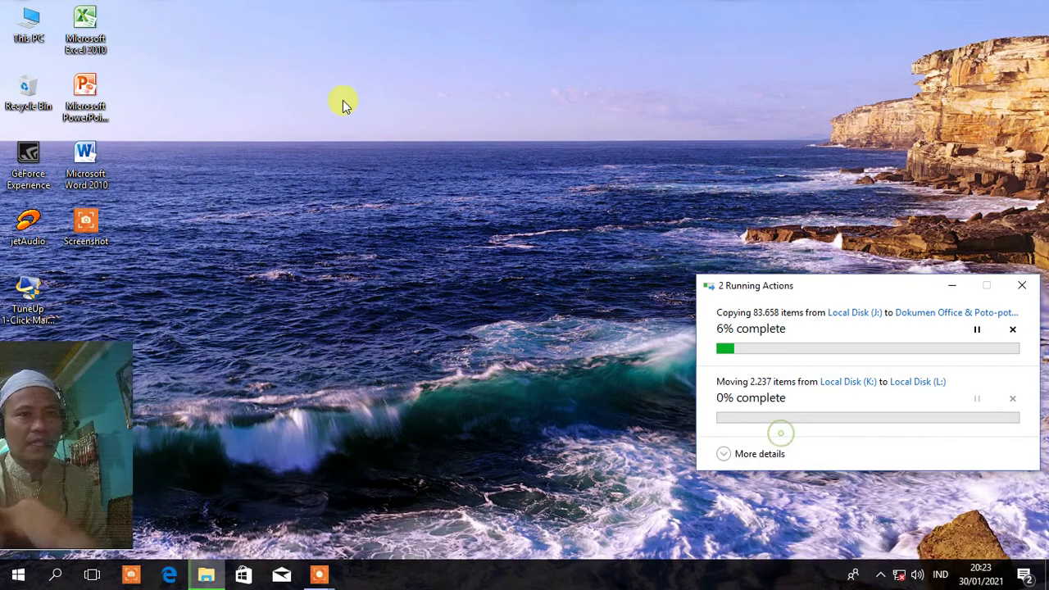
click(354, 126)
- Open the Al Qur an folder on the Dokumen Office & Poto-poto (D:) drive from This PC
double_click(24, 20)
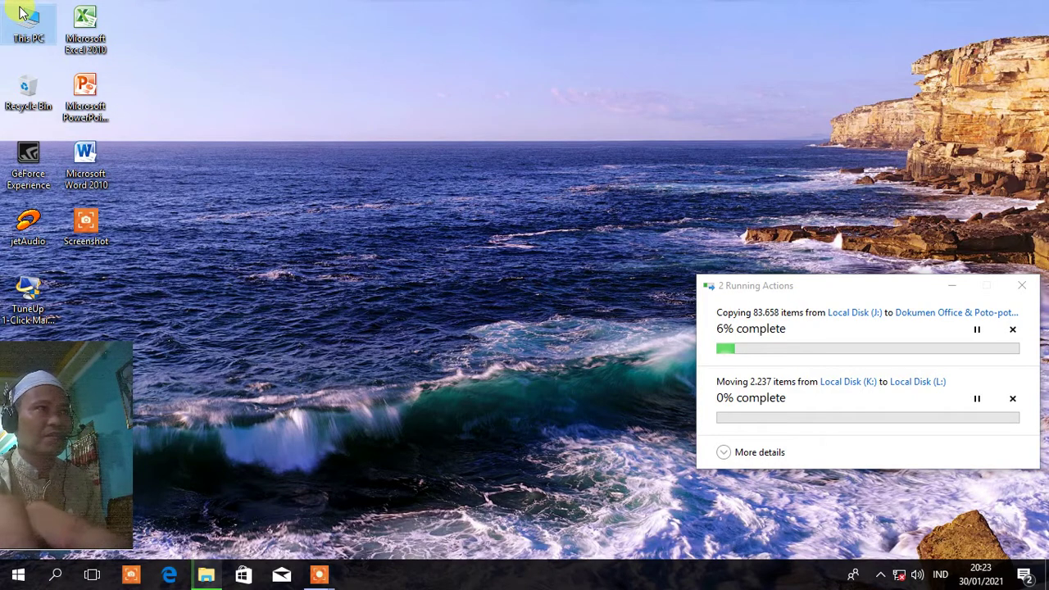
double_click(463, 232)
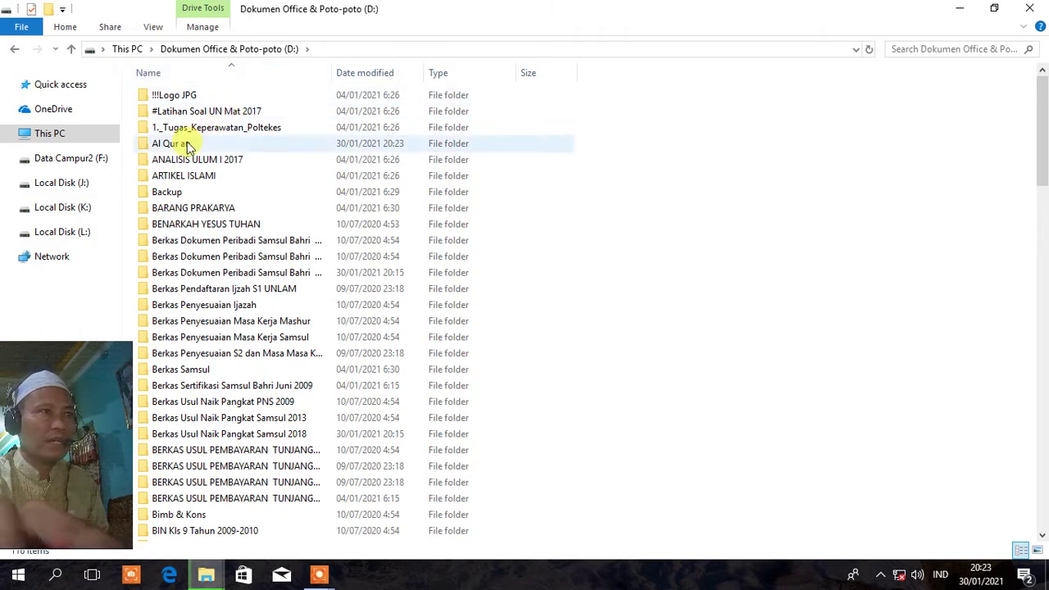
double_click(226, 141)
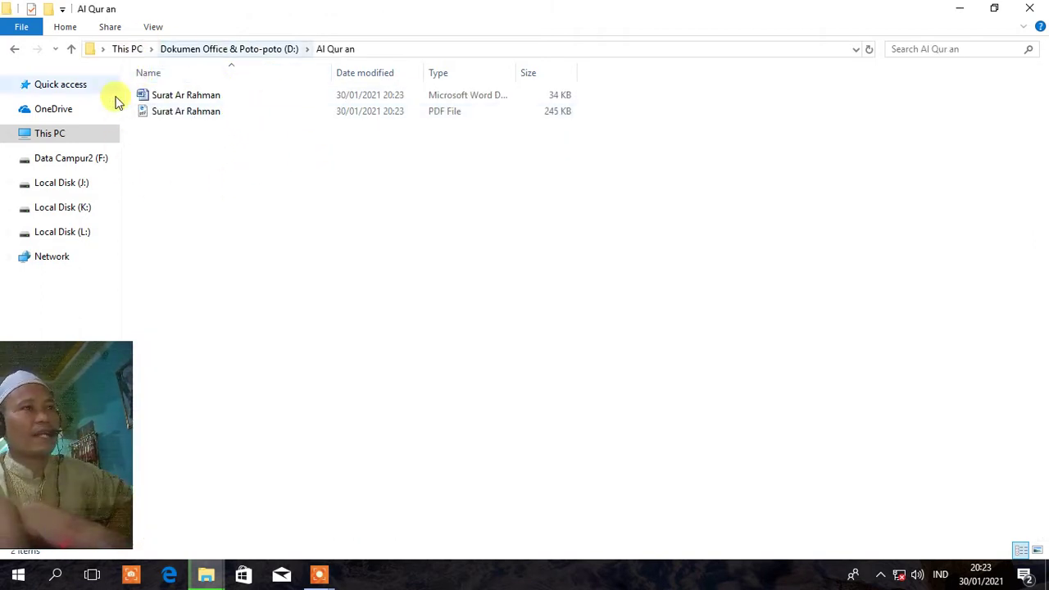
- Open the Surat Ar Rahman PDF file with Microsoft Edge and look through its pages
double_click(184, 114)
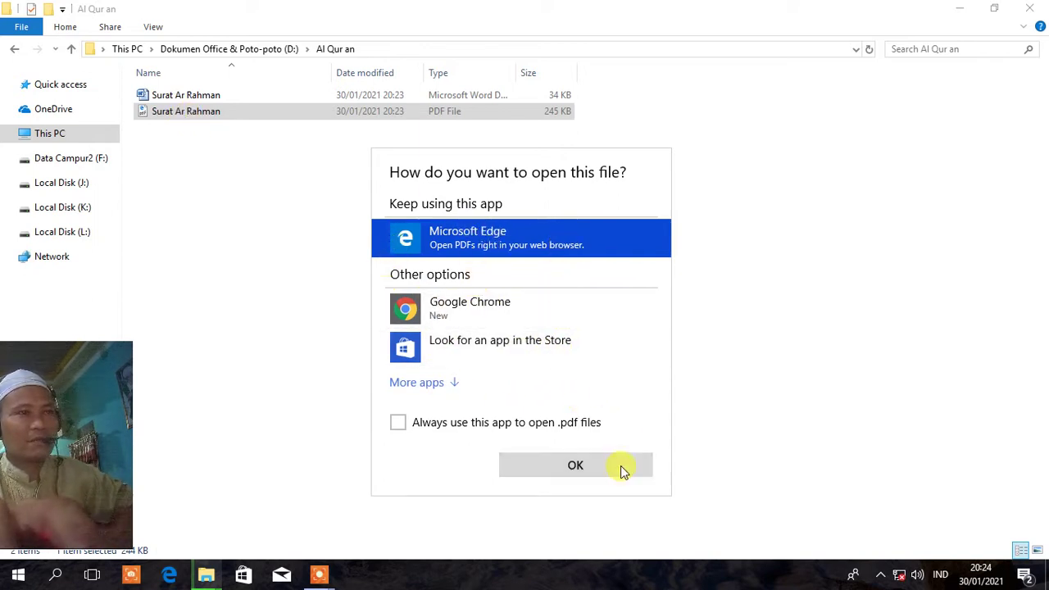
click(547, 464)
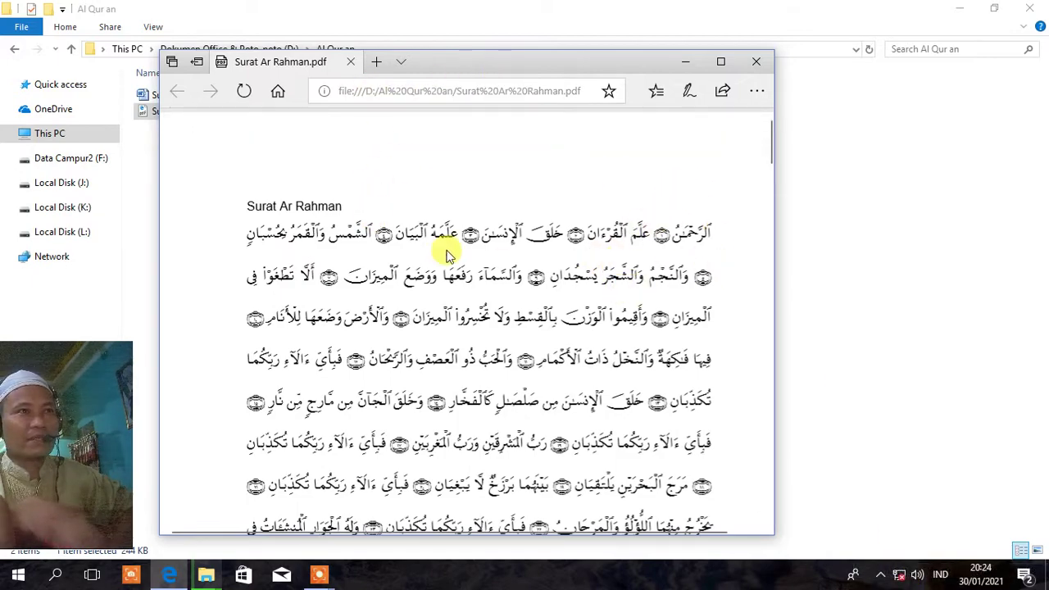
scroll(446, 256, down, 12)
scroll(449, 246, up, 1)
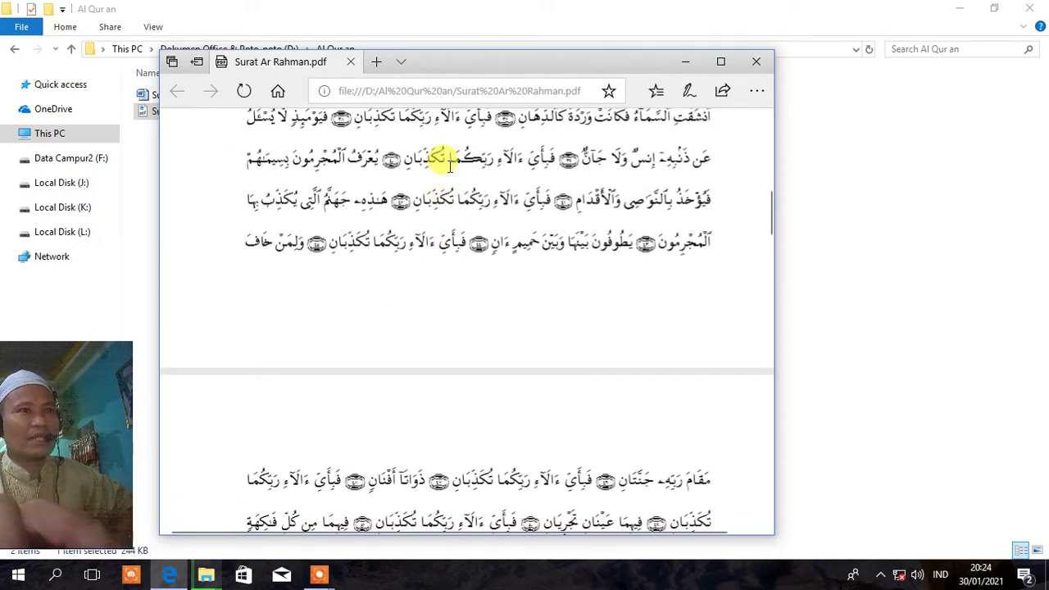
scroll(455, 215, up, 3)
scroll(459, 226, up, 6)
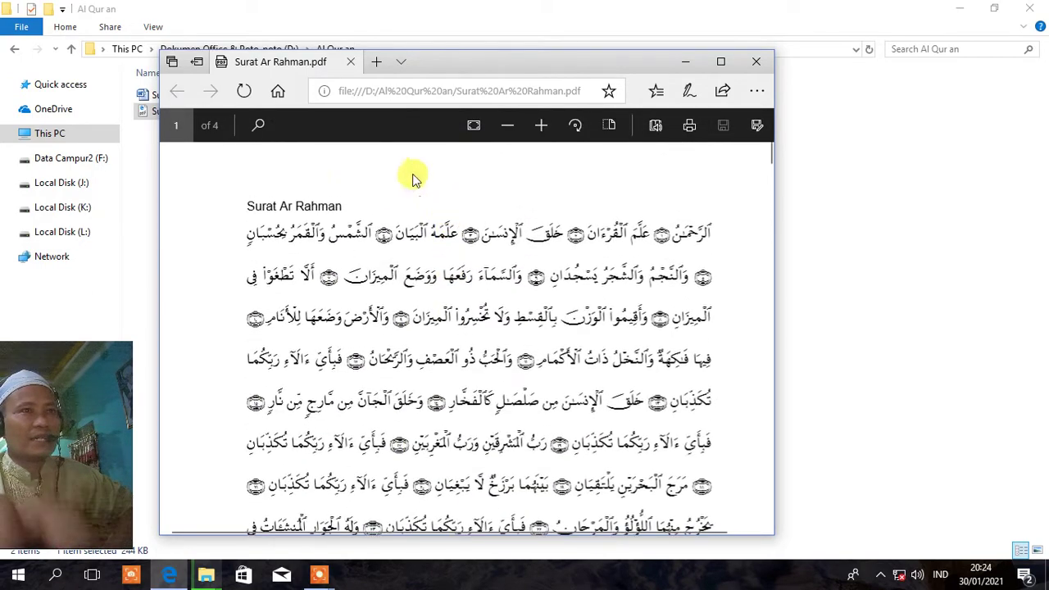
scroll(515, 263, down, 15)
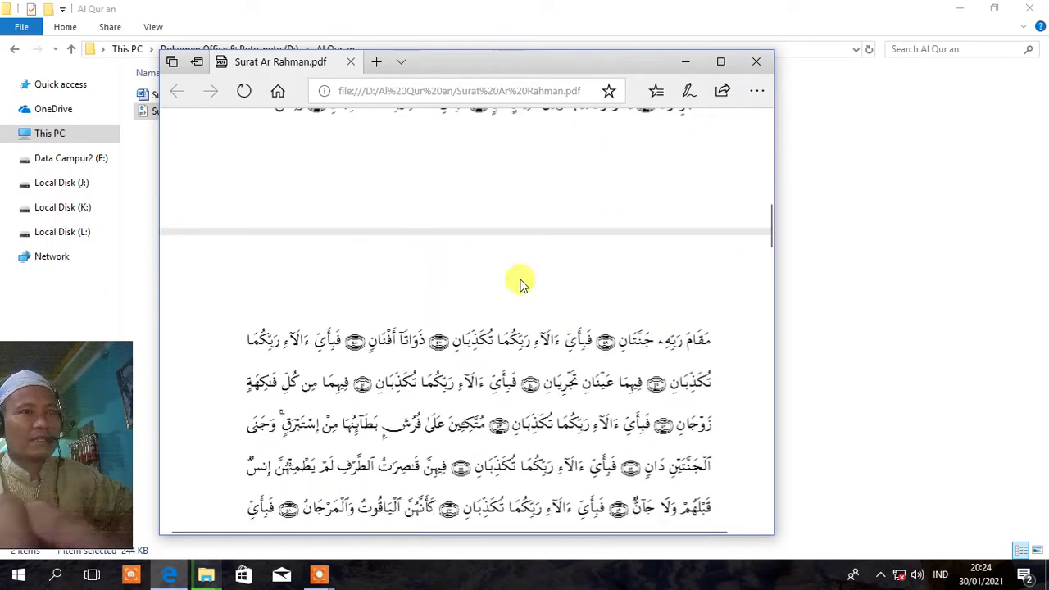
scroll(521, 285, down, 20)
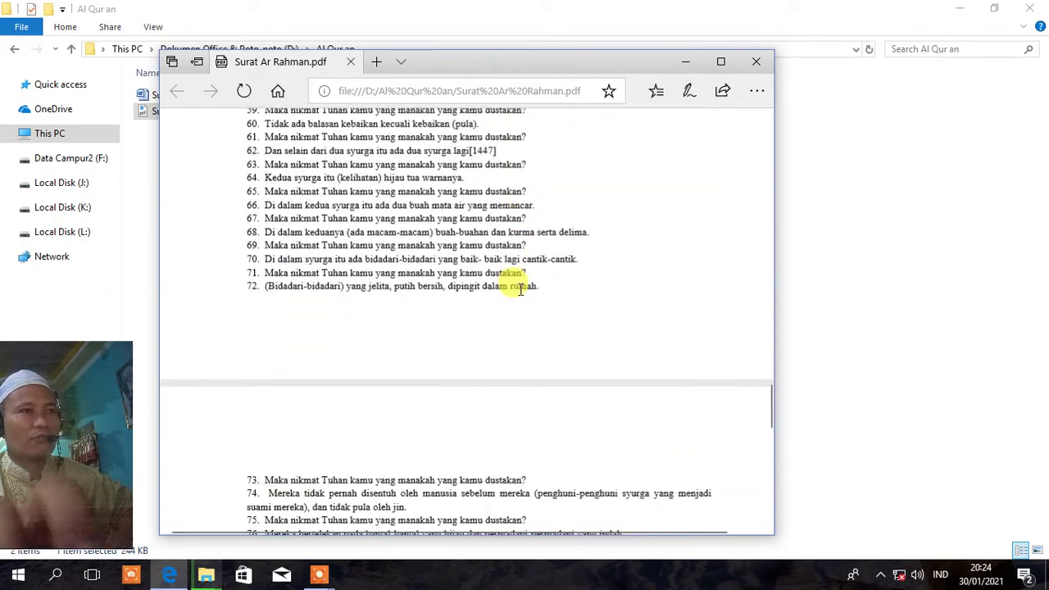
scroll(520, 296, up, 5)
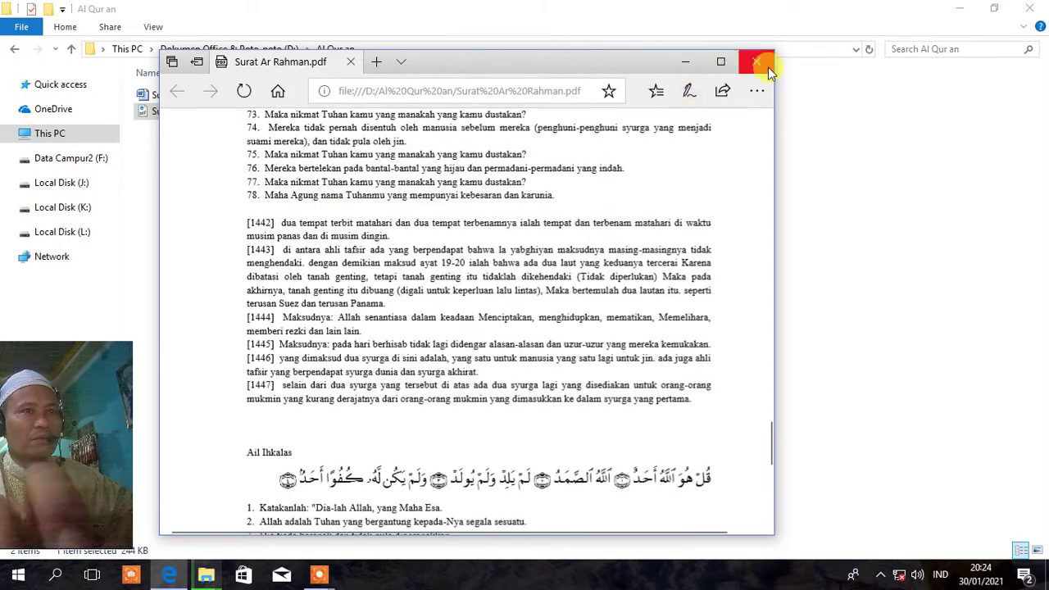
- Close the Surat Ar Rahman PDF in Microsoft Edge and return to the Al Qur an folder
click(758, 63)
click(233, 164)
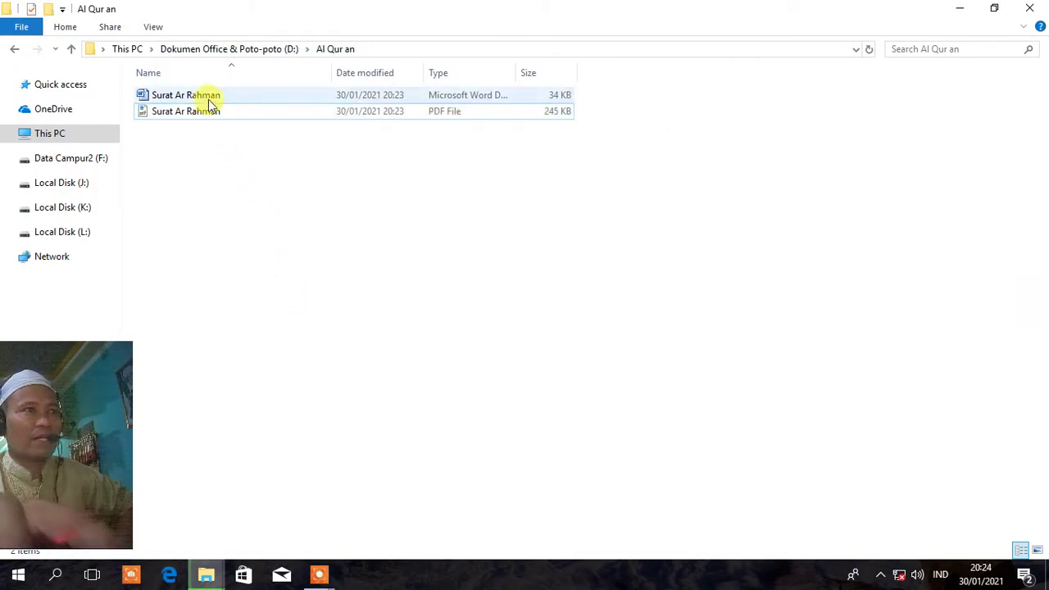
- Open the Surat Ar Rahman Word document, try an edit in the first Arabic line, and close it without saving
double_click(210, 95)
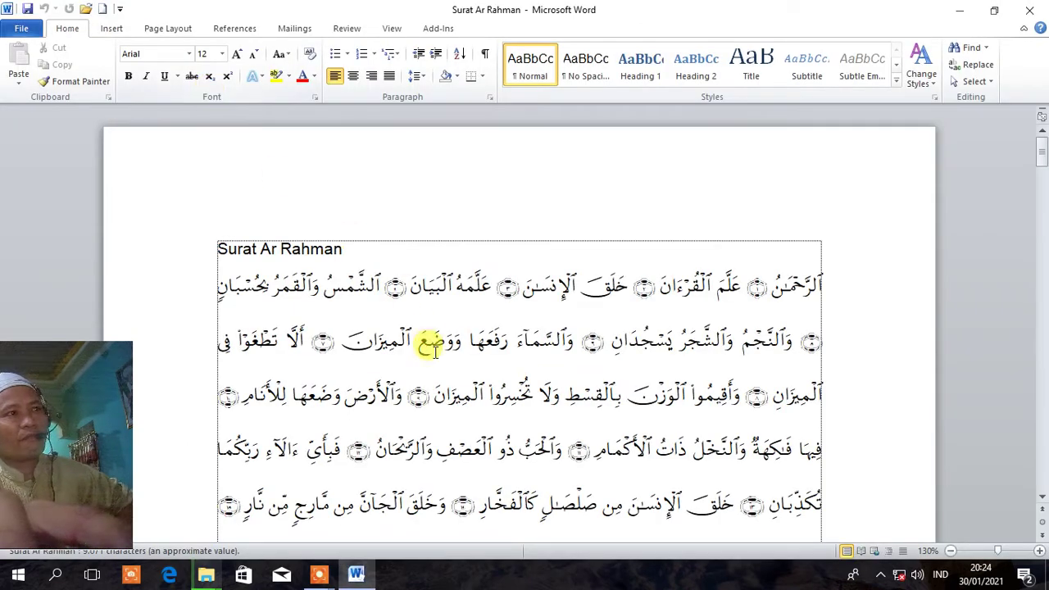
click(348, 287)
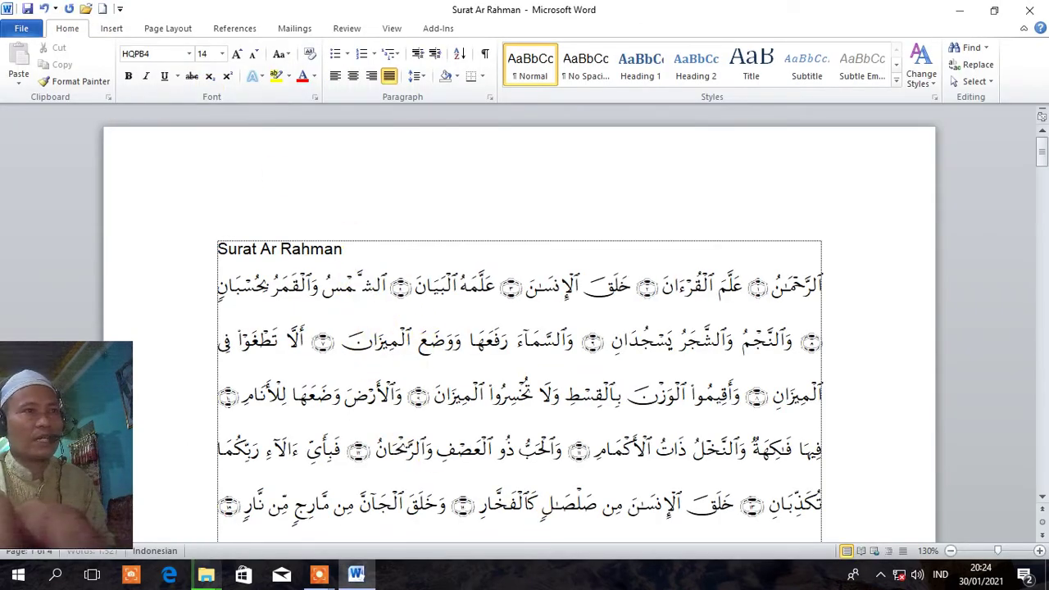
key(BackSpace)
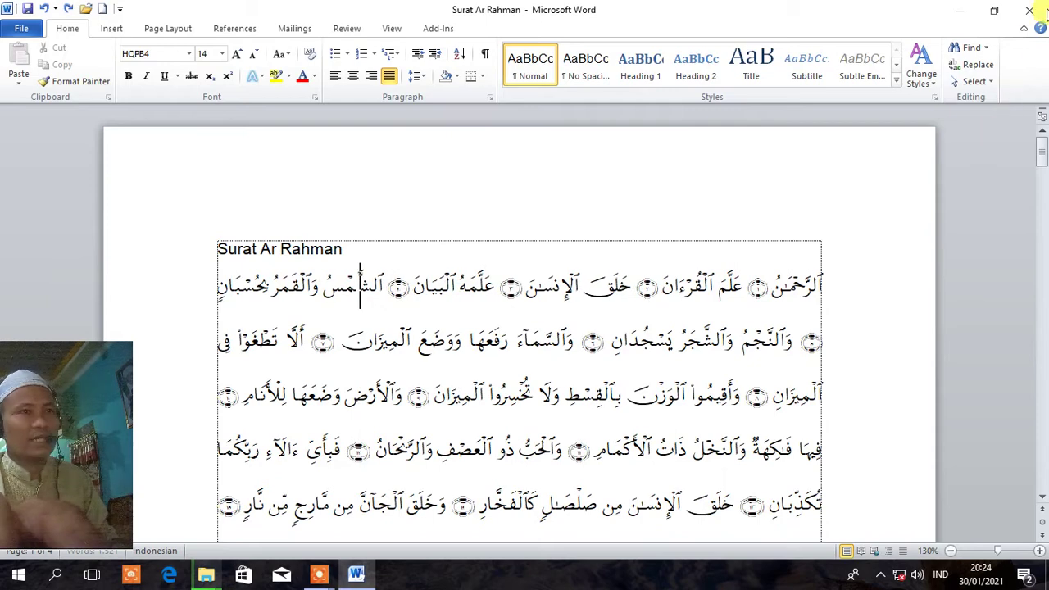
click(1029, 15)
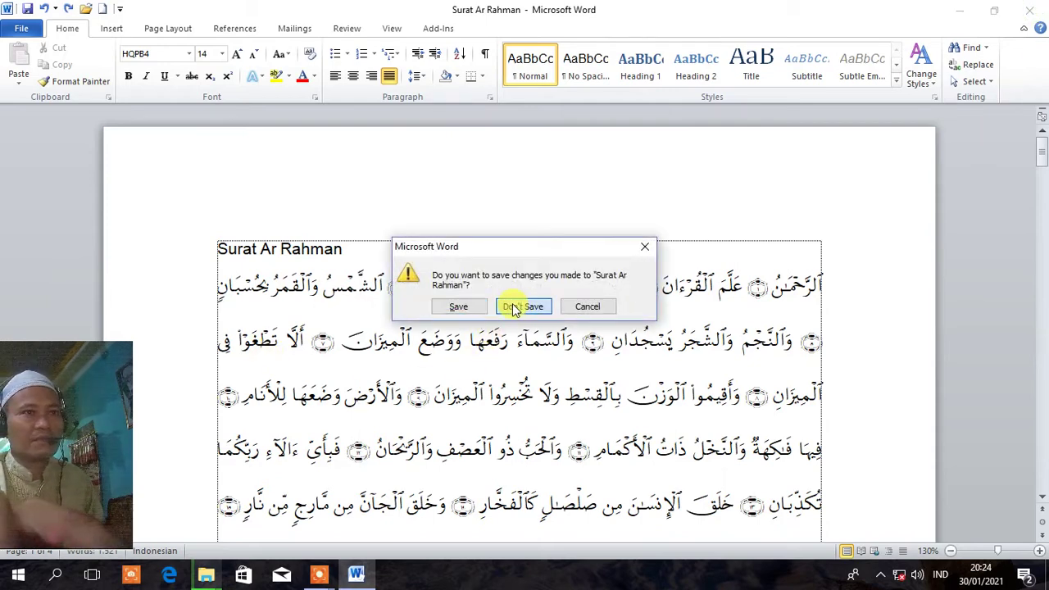
click(515, 307)
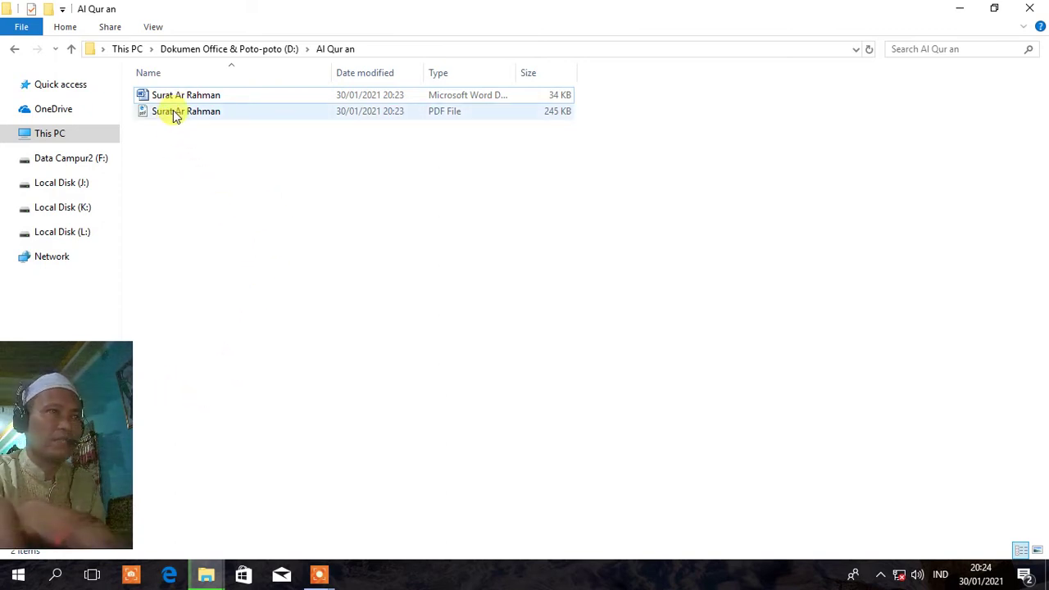
- Try the small icons view in the Al Qur an folder and refresh the folder
mouse_move(174, 116)
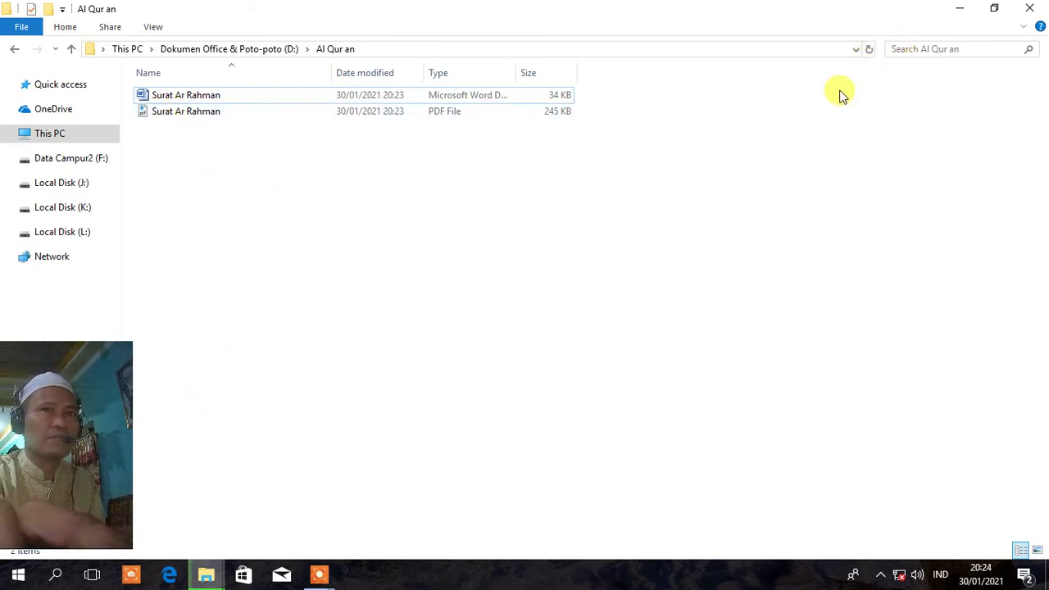
right_click(718, 111)
mouse_move(752, 116)
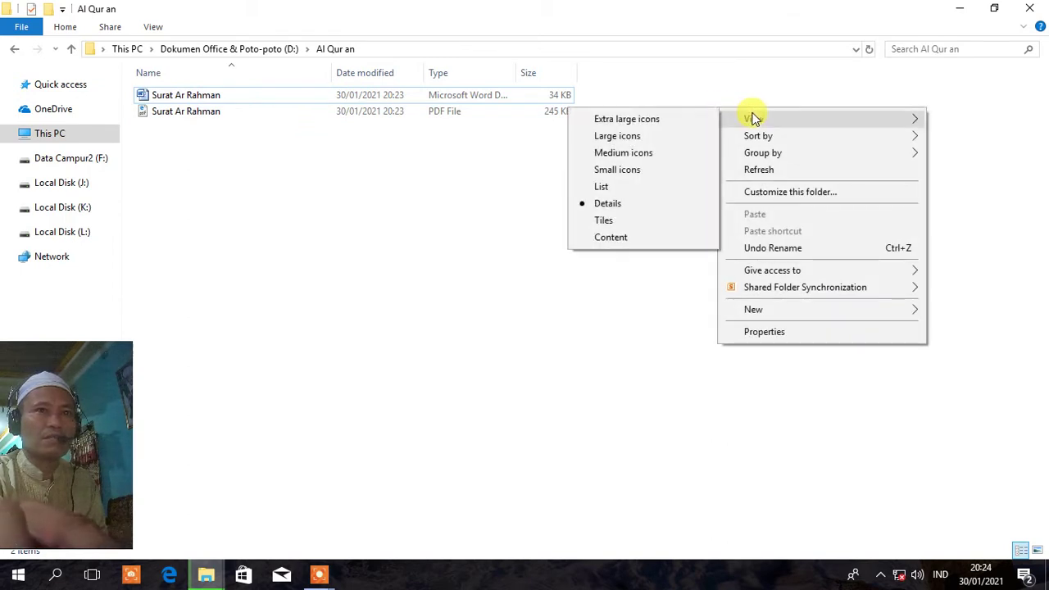
click(627, 170)
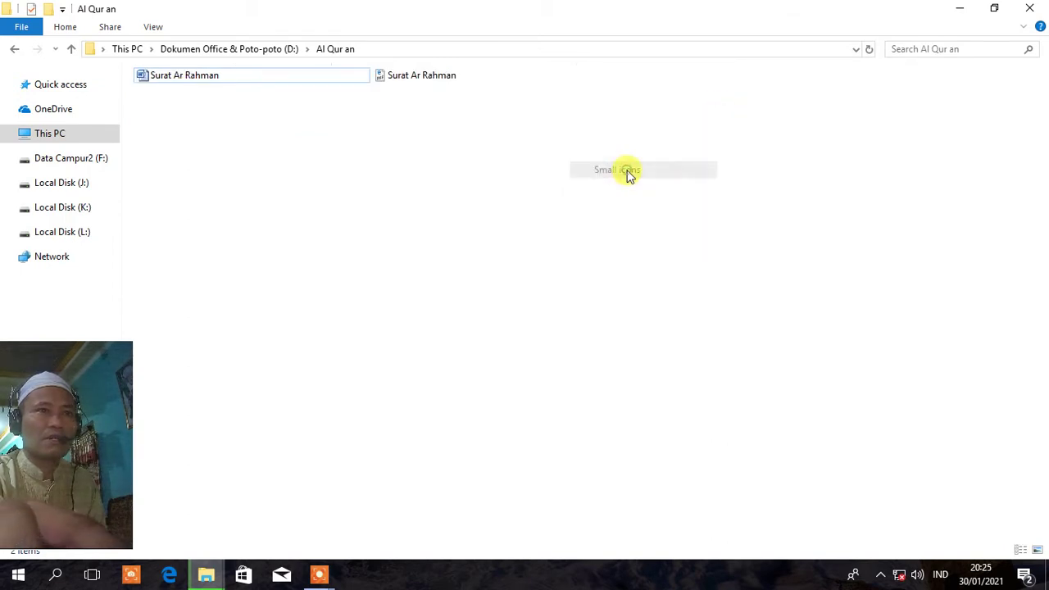
right_click(750, 108)
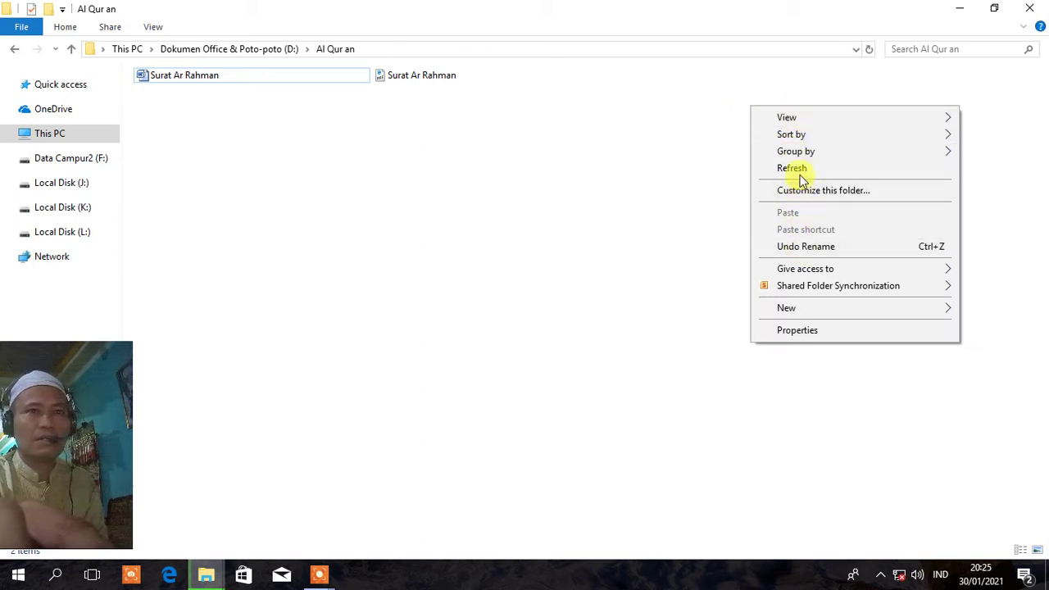
click(799, 172)
- Display the files in the Al Qur an folder as large icons
right_click(729, 108)
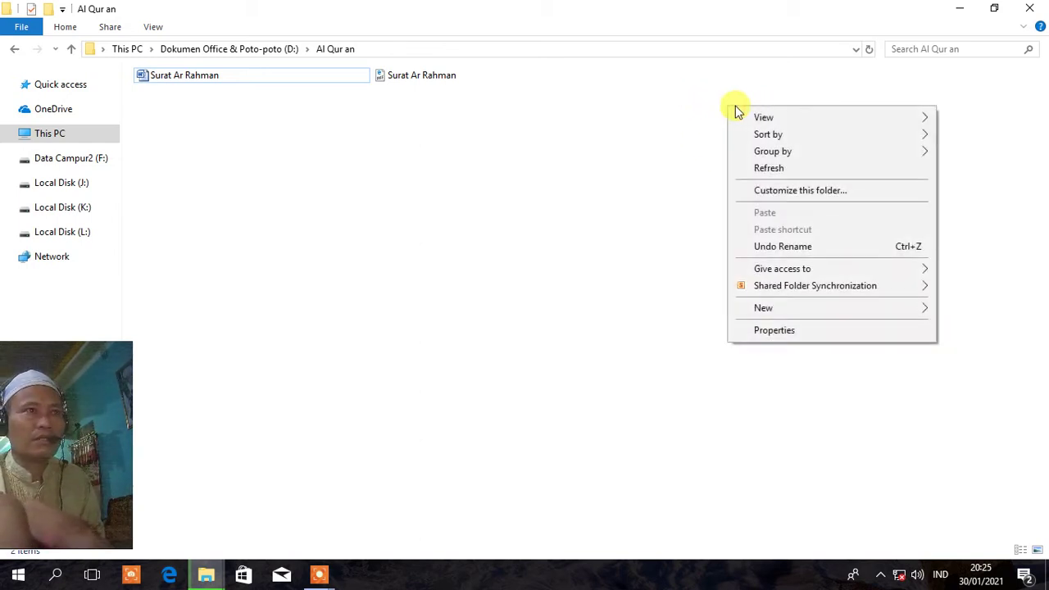
mouse_move(779, 117)
click(638, 135)
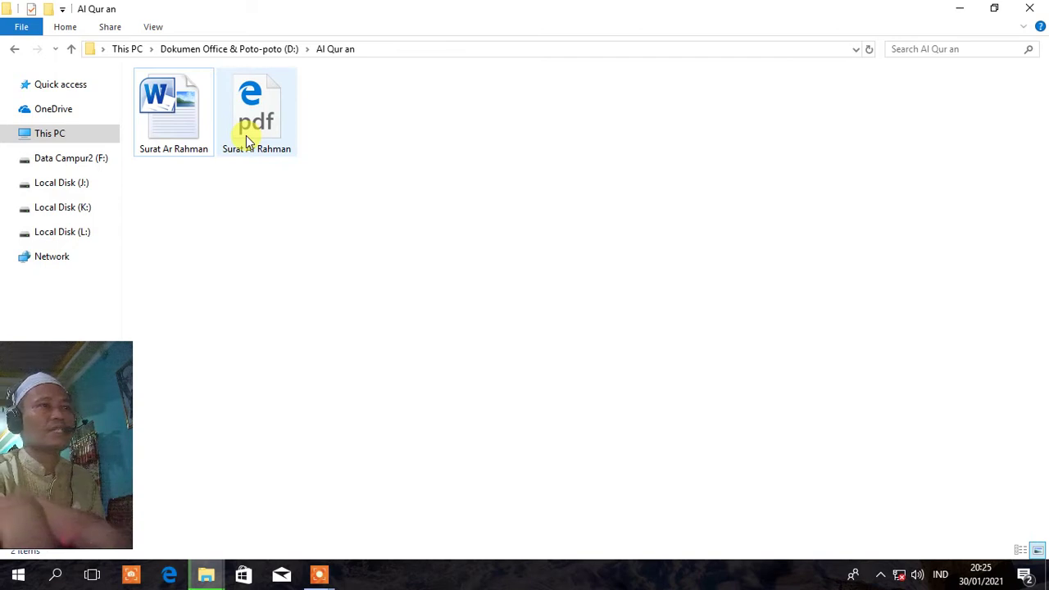
- Open the PDF folder inside Driver & Pogram Instal Komputer on the Program Intal Komputer & Gime (G:) drive
click(68, 208)
click(58, 134)
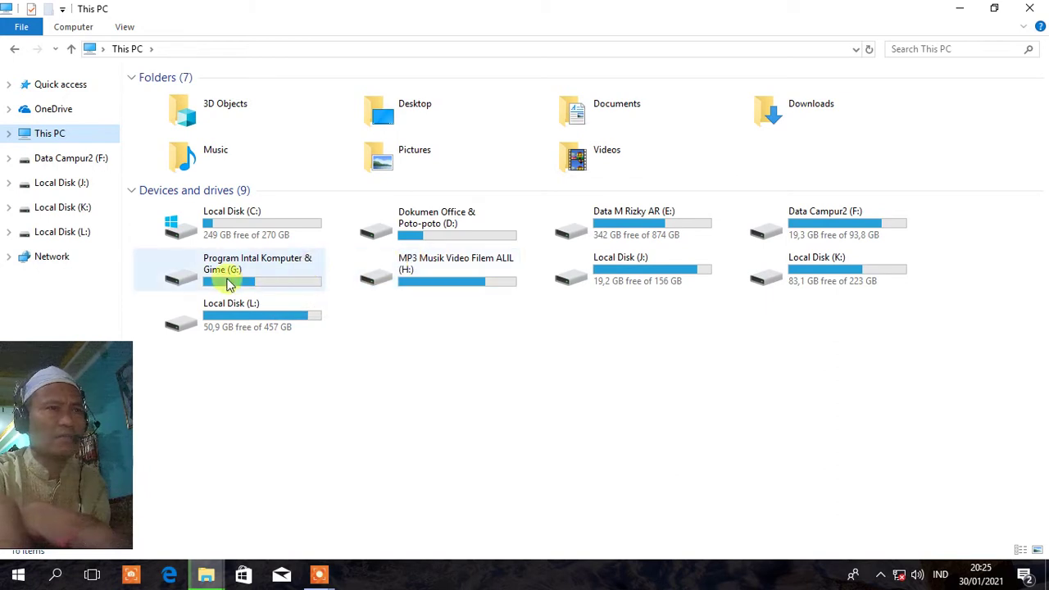
double_click(281, 276)
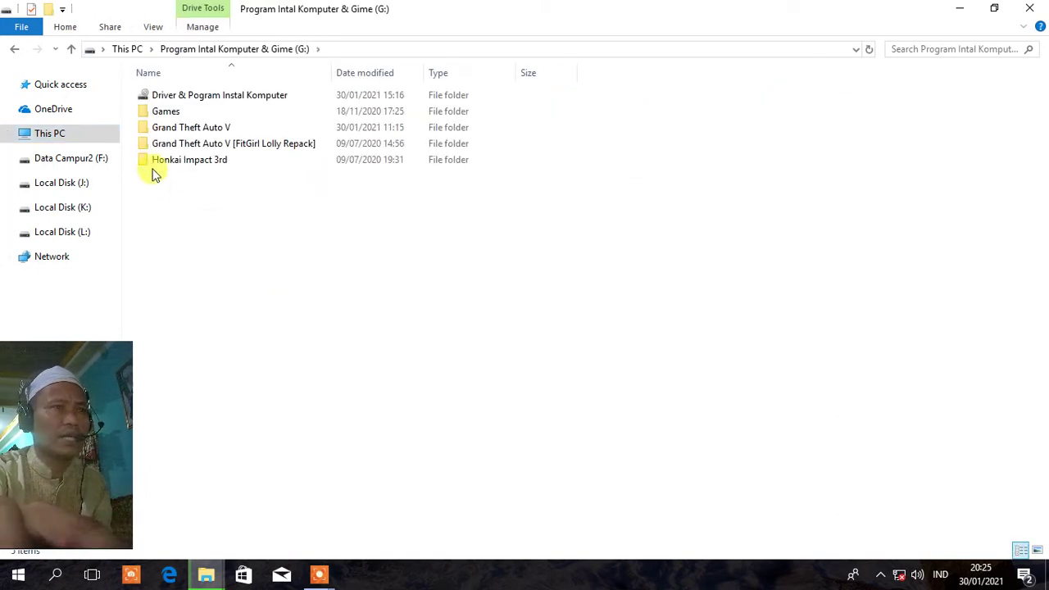
double_click(176, 96)
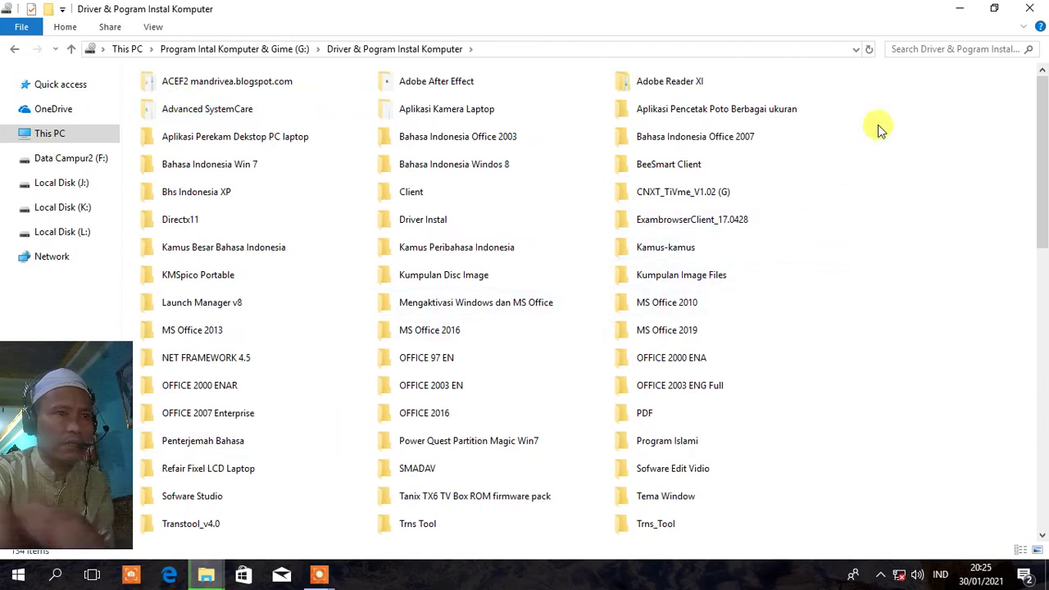
double_click(638, 416)
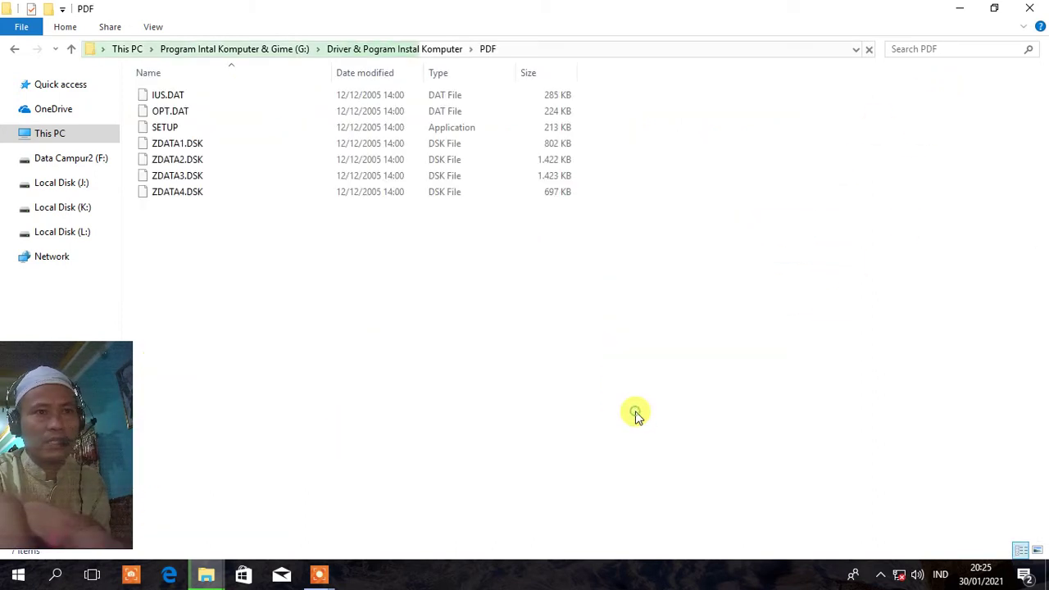
- Run SETUP to install All In One Foxit PDF Tools with the default settings, and close the program's shortcuts folder
double_click(157, 129)
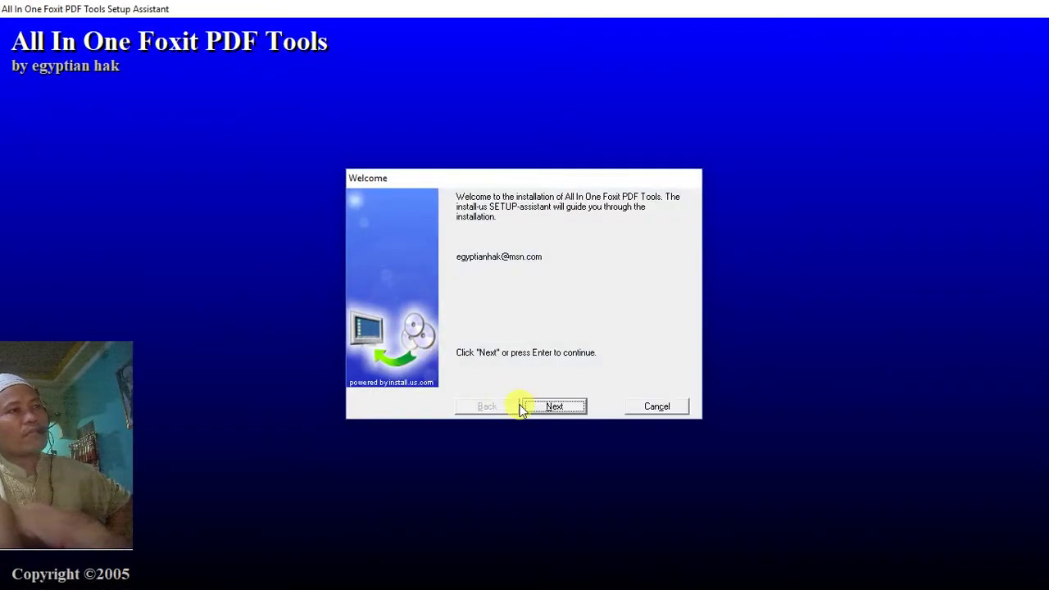
click(541, 407)
click(541, 406)
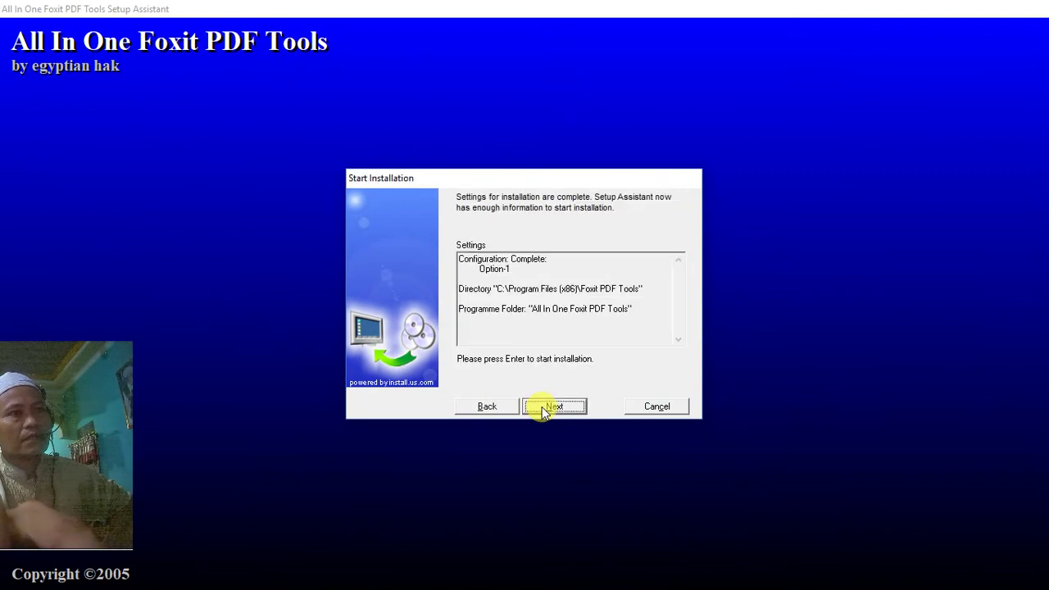
click(542, 406)
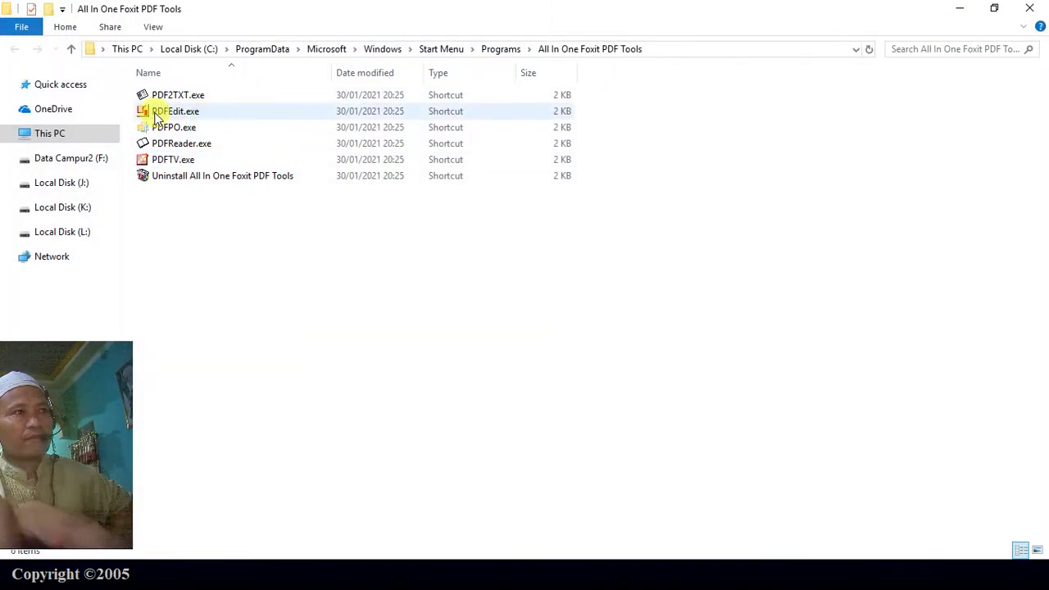
double_click(176, 176)
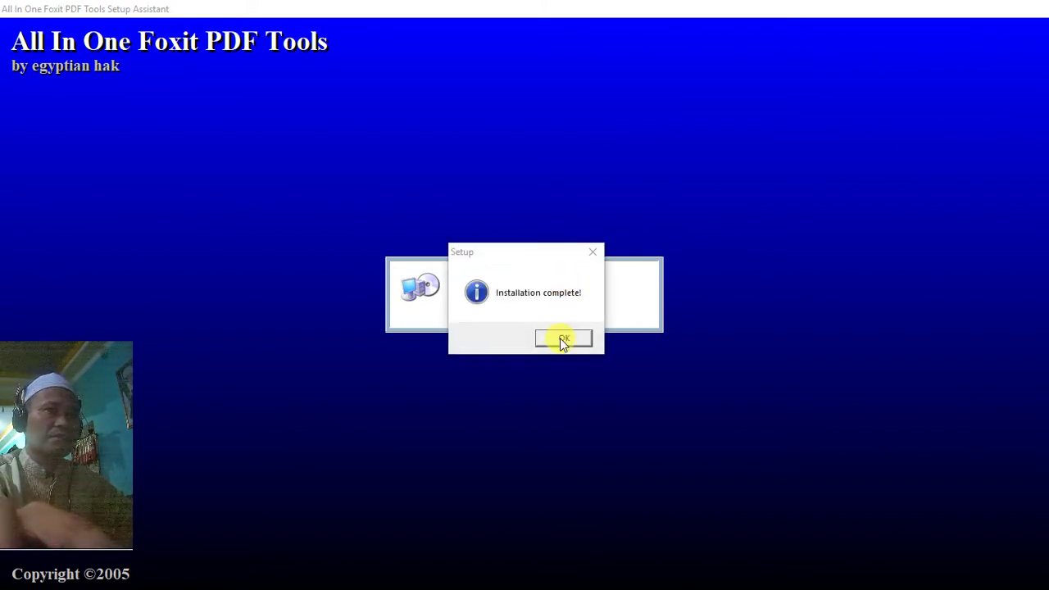
click(563, 341)
click(1029, 10)
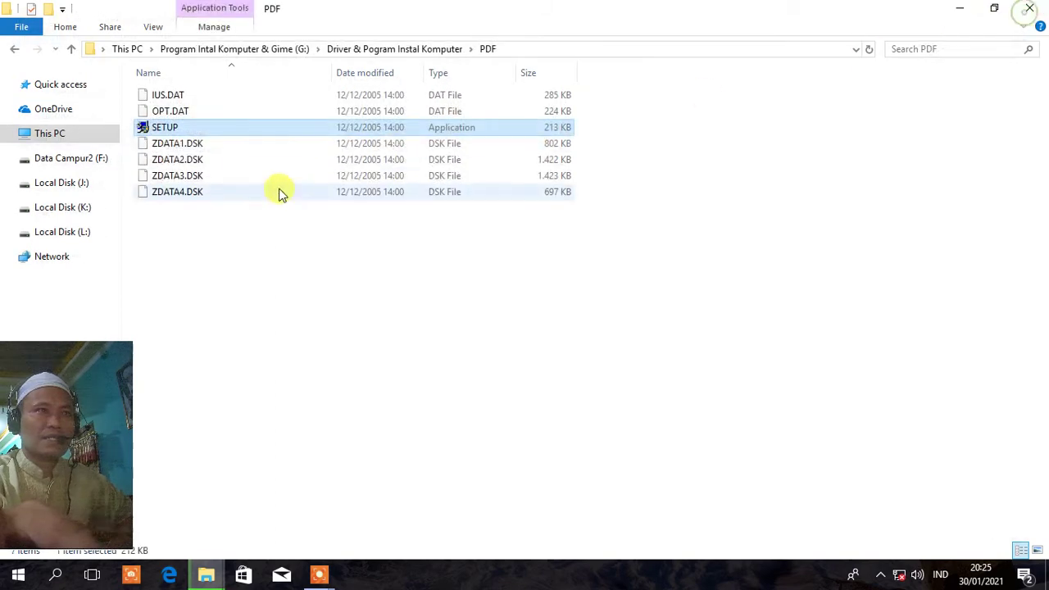
- Check the files in the Al Qur an folder and the other contents of the Dokumen Office & Poto-poto (D:) drive
click(51, 133)
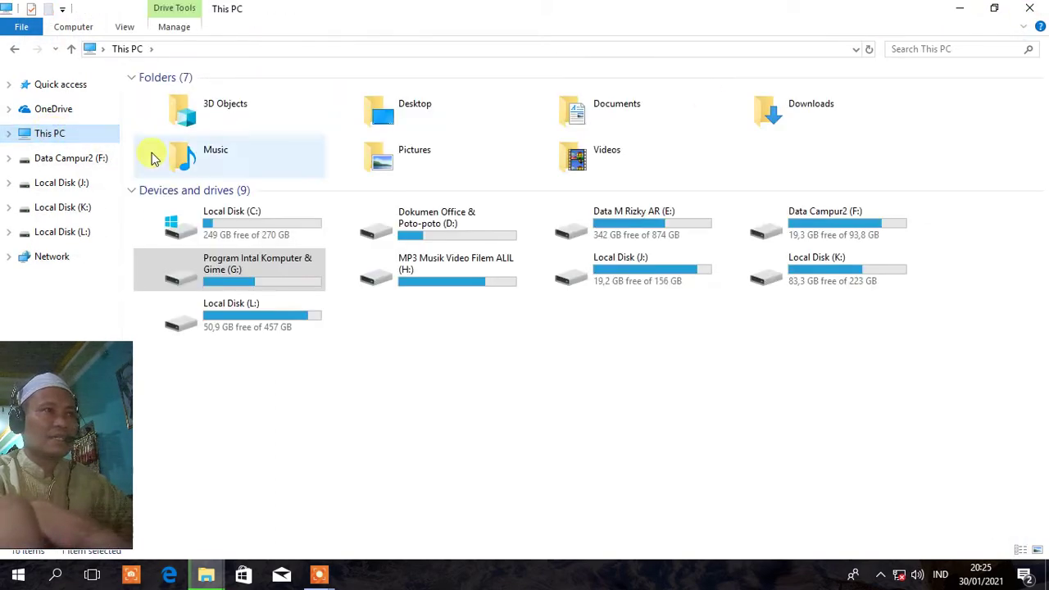
double_click(431, 226)
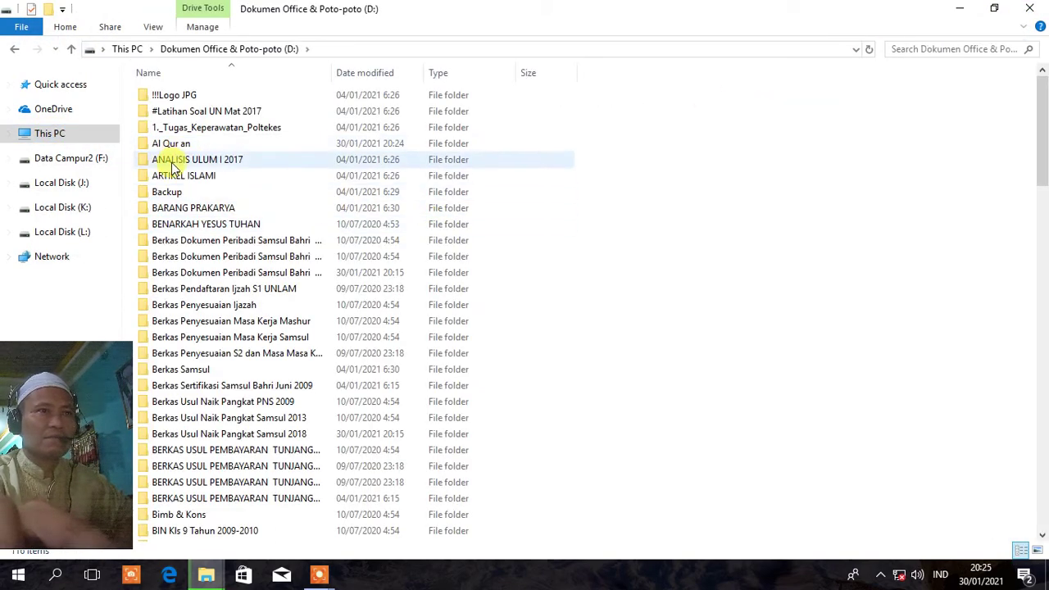
double_click(170, 145)
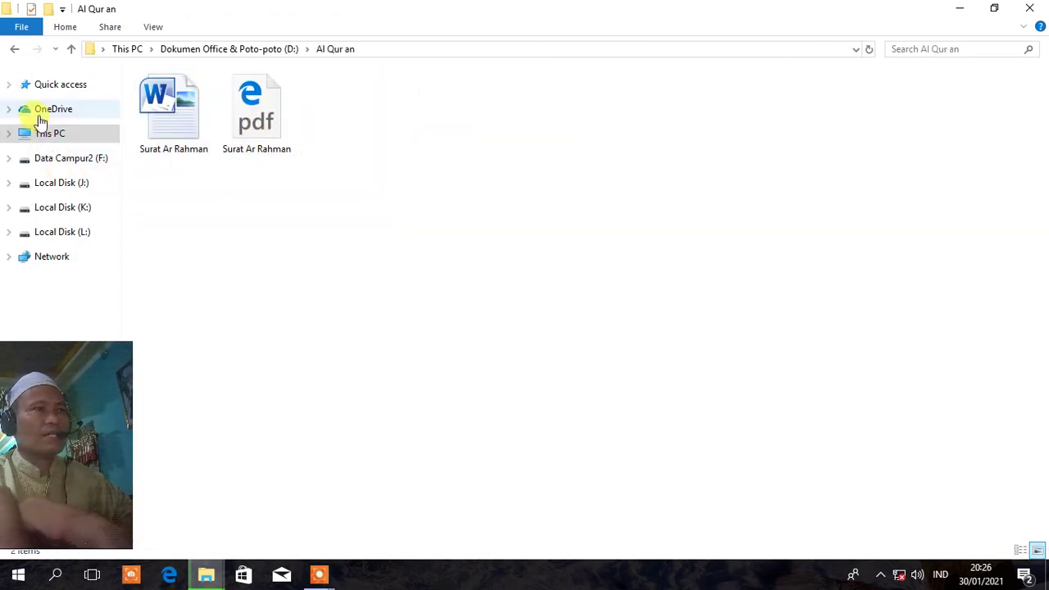
click(72, 51)
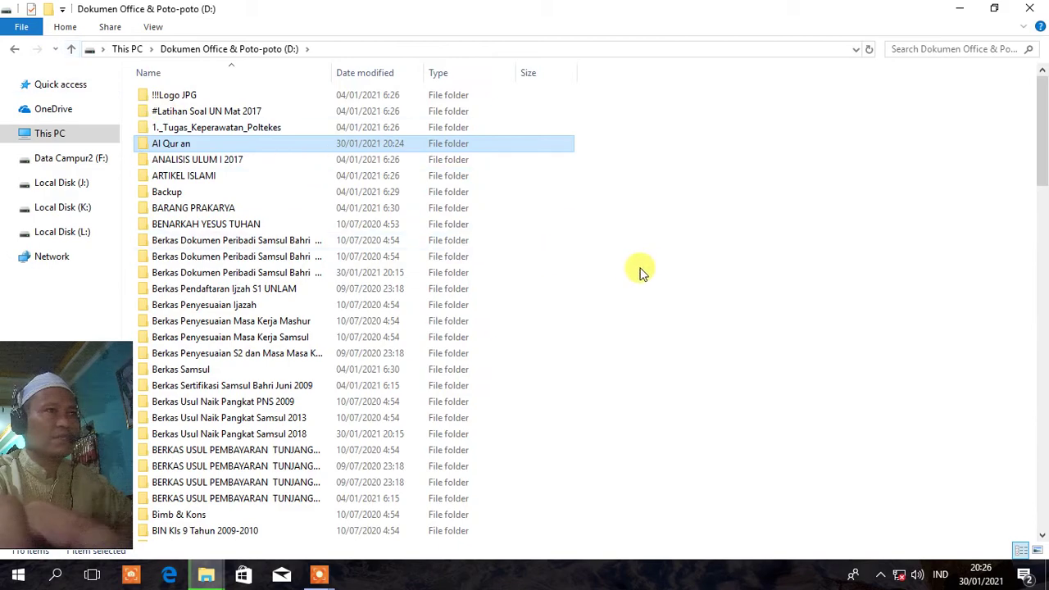
drag(1045, 97, 1044, 419)
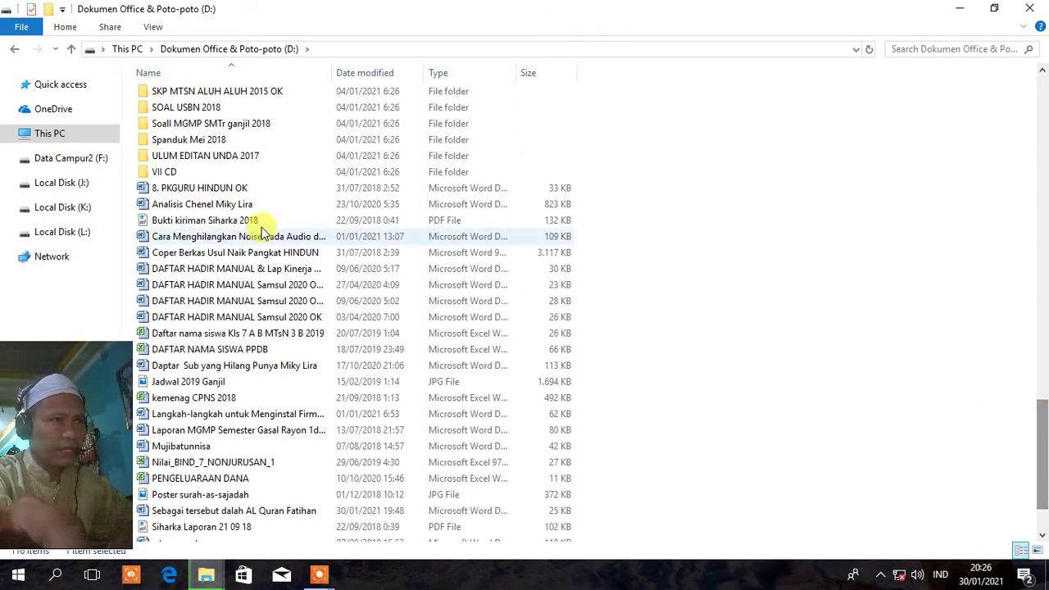
- Open the Driver & Pogram Instal Komputer folder on the G: drive and display its contents as a list
click(52, 182)
click(54, 135)
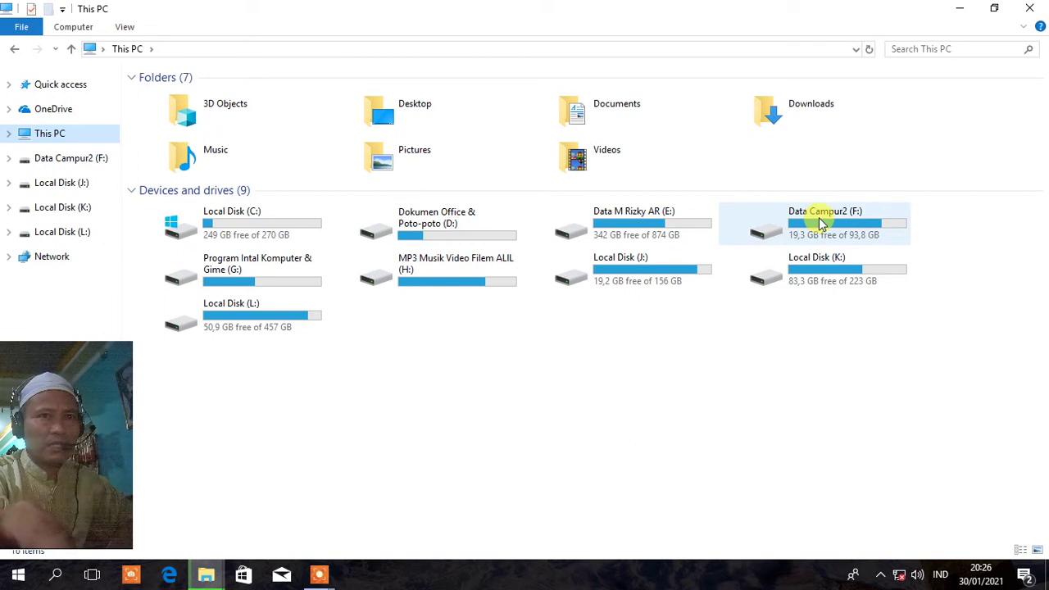
double_click(264, 272)
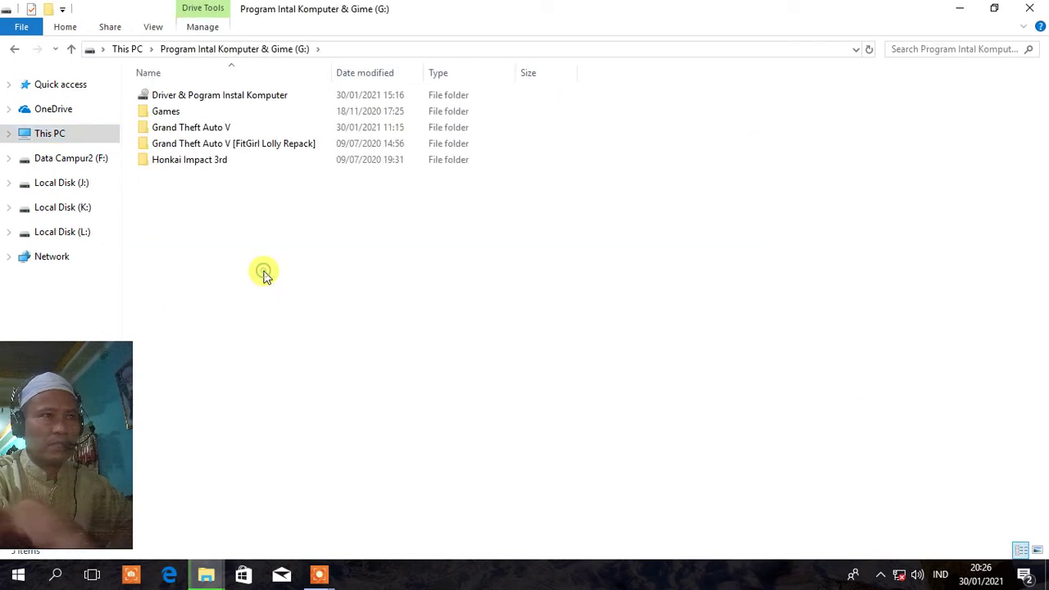
double_click(175, 96)
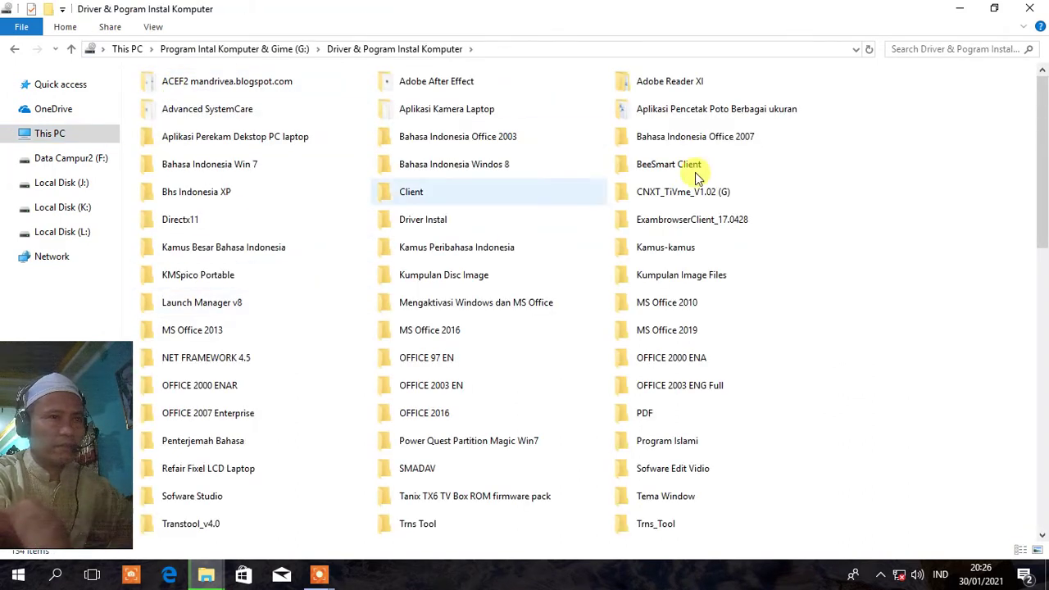
right_click(913, 93)
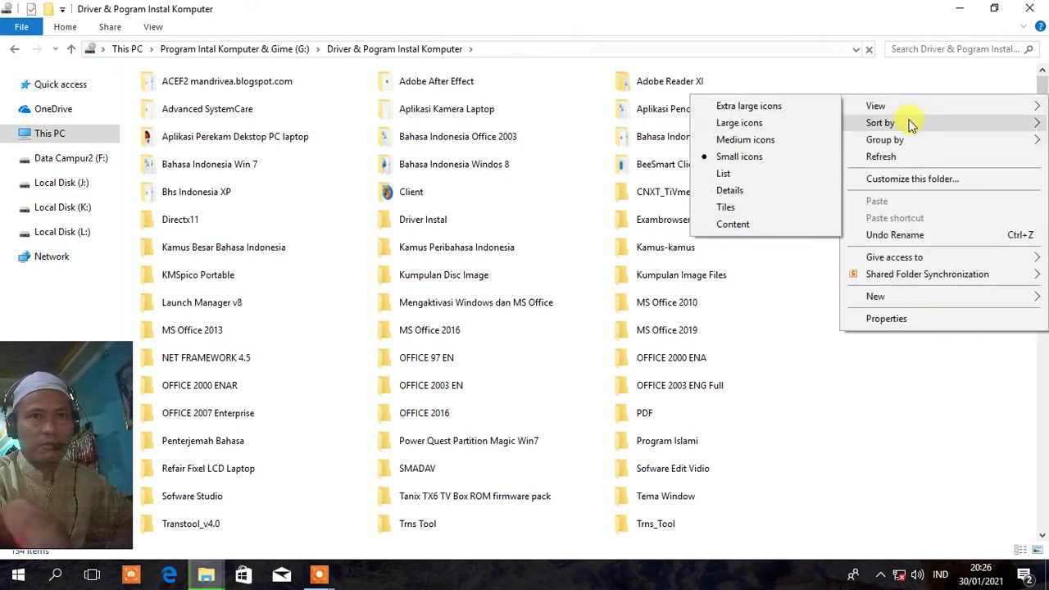
mouse_move(904, 106)
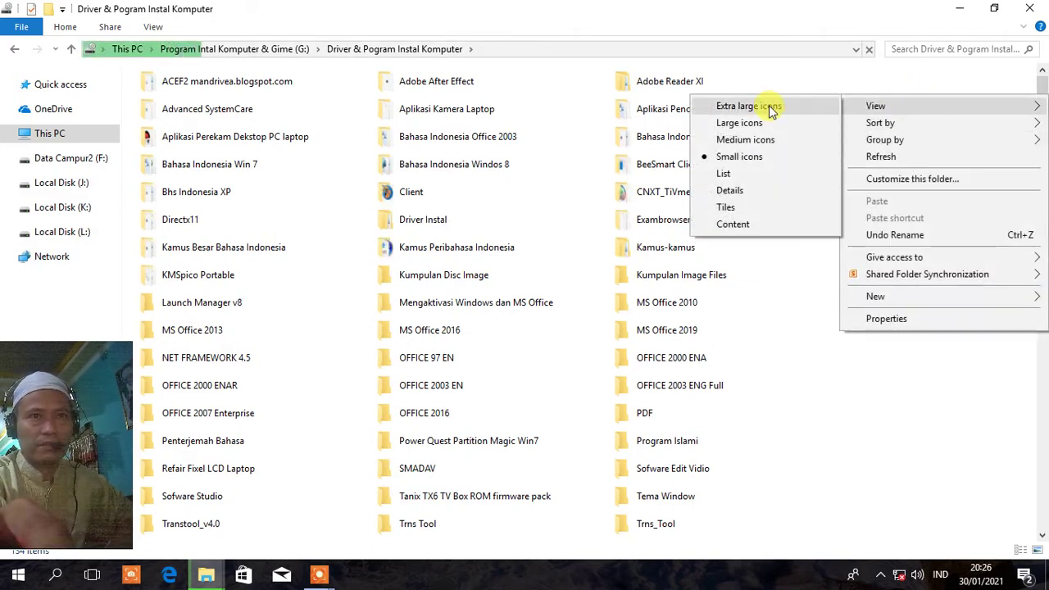
click(737, 174)
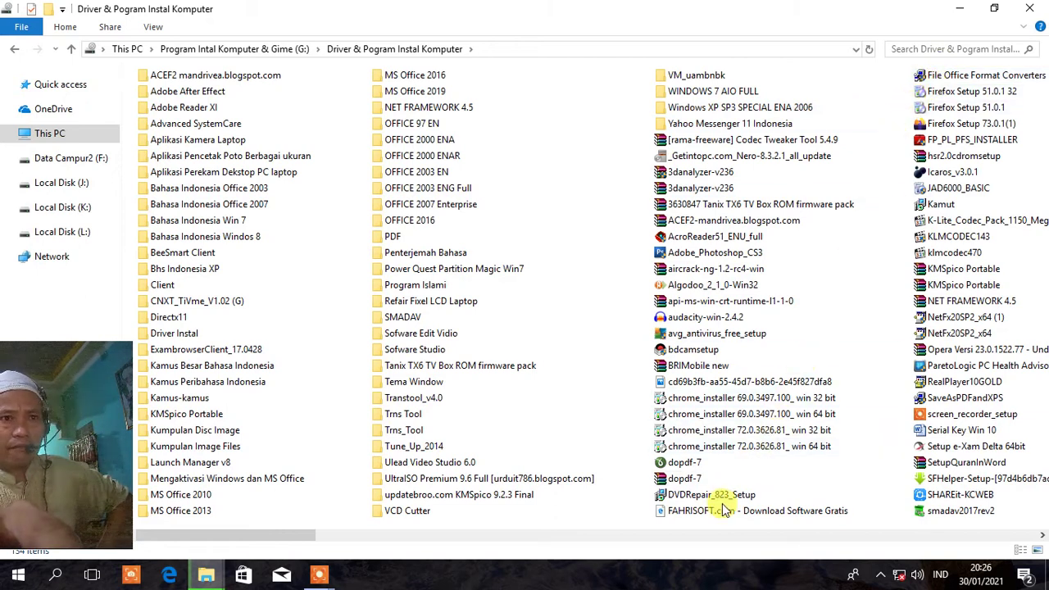
- Run dopdf-7 to install the doPDF 7 printer in English, accepting the license agreement and keeping the default folders and interface language
click(688, 469)
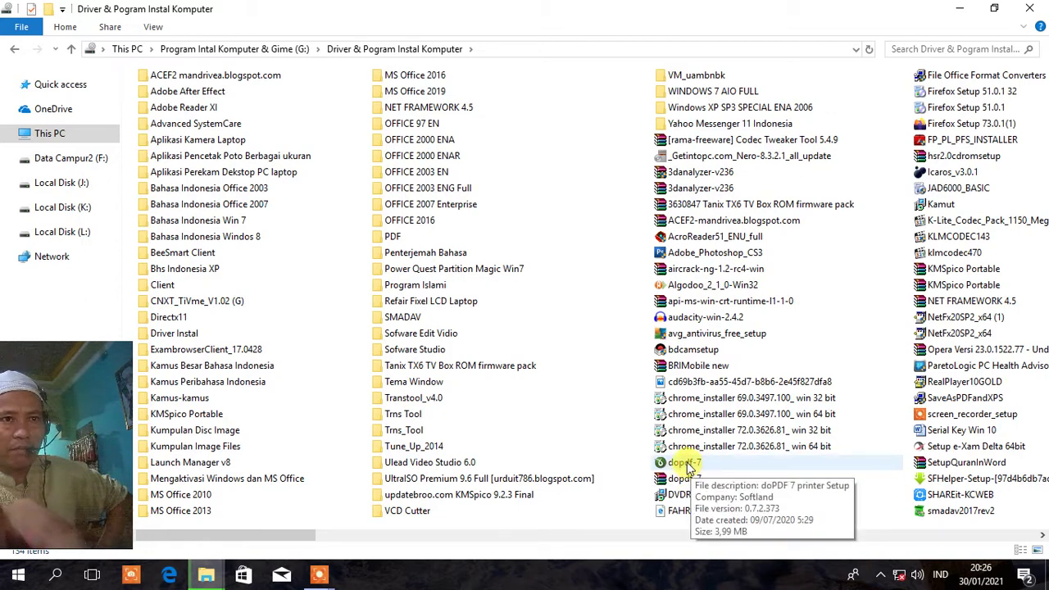
click(685, 473)
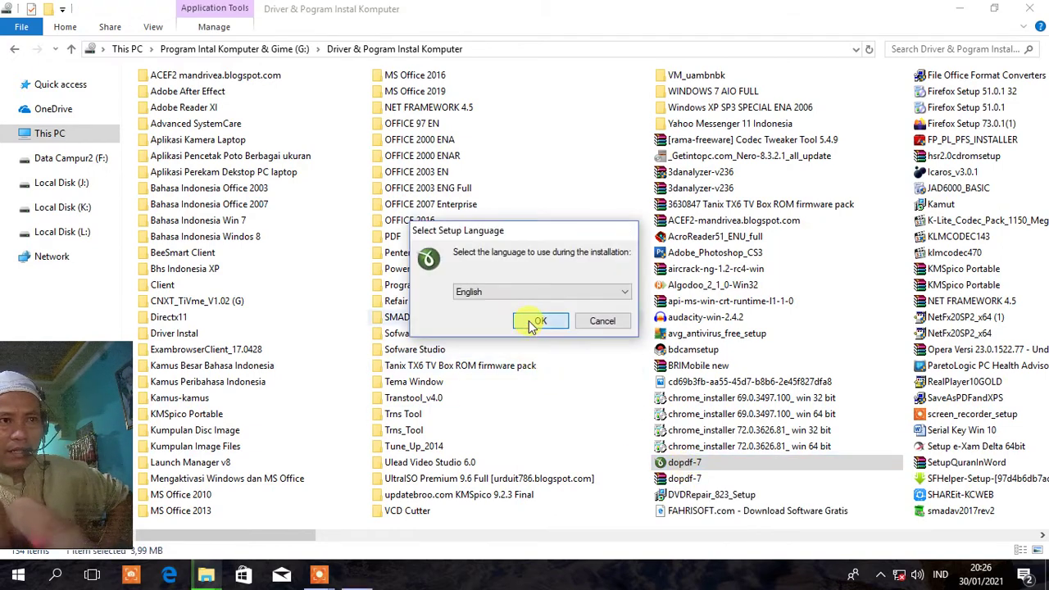
click(537, 320)
click(606, 410)
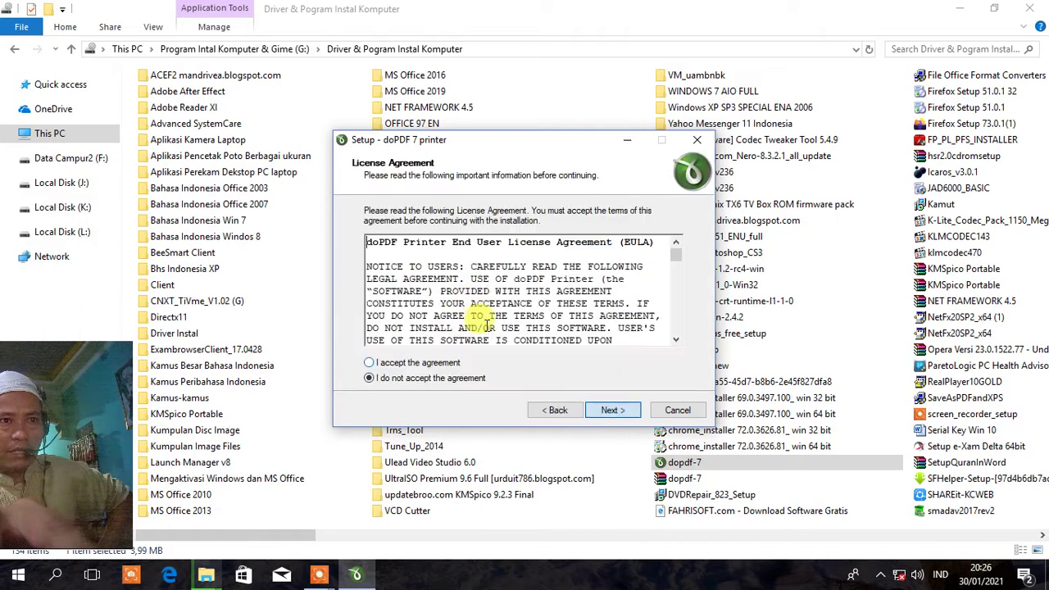
click(386, 363)
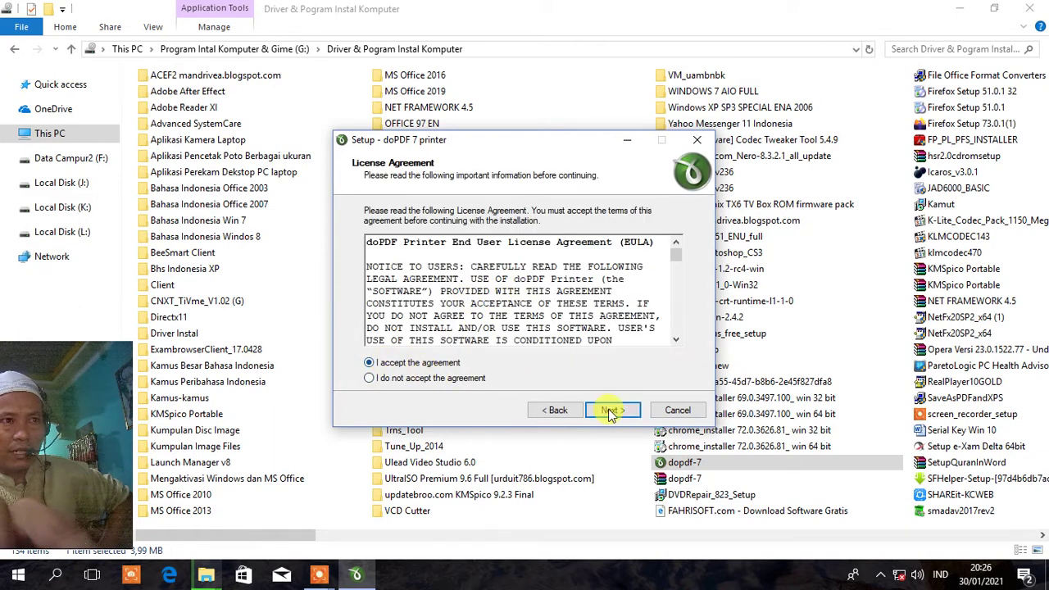
click(609, 413)
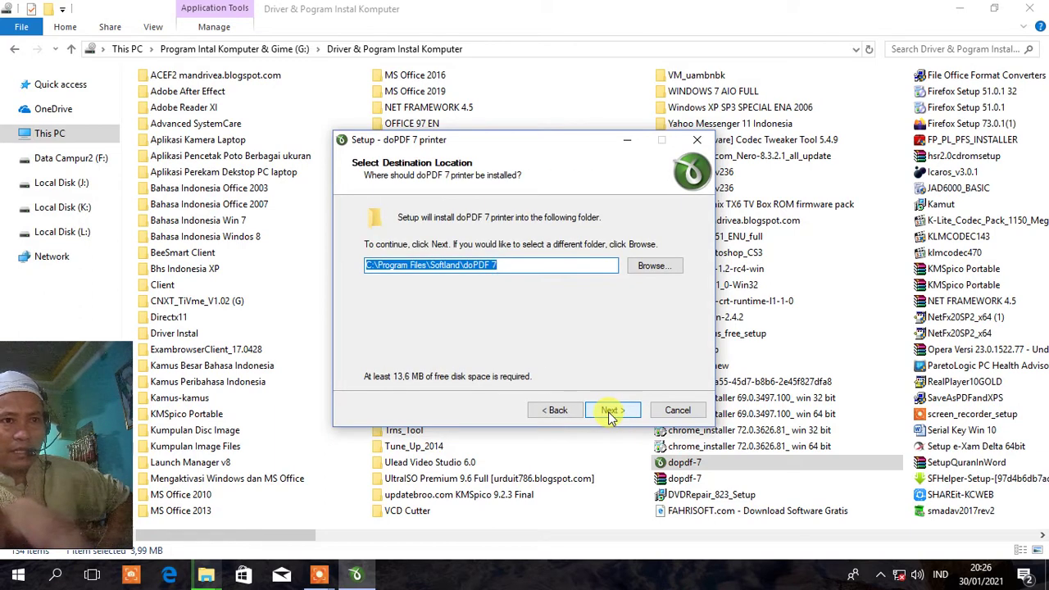
click(610, 415)
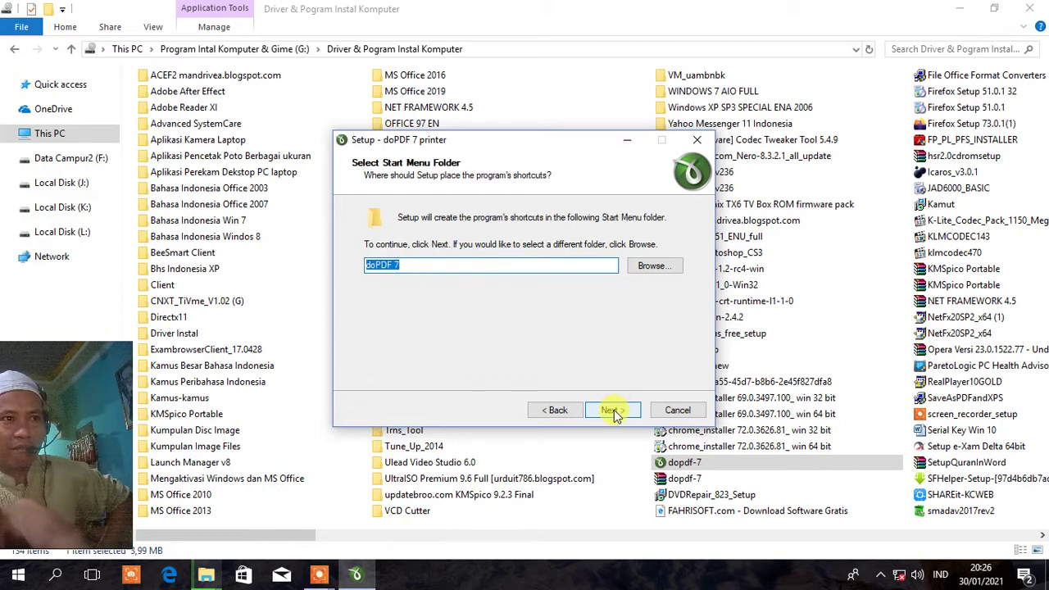
click(614, 411)
click(614, 412)
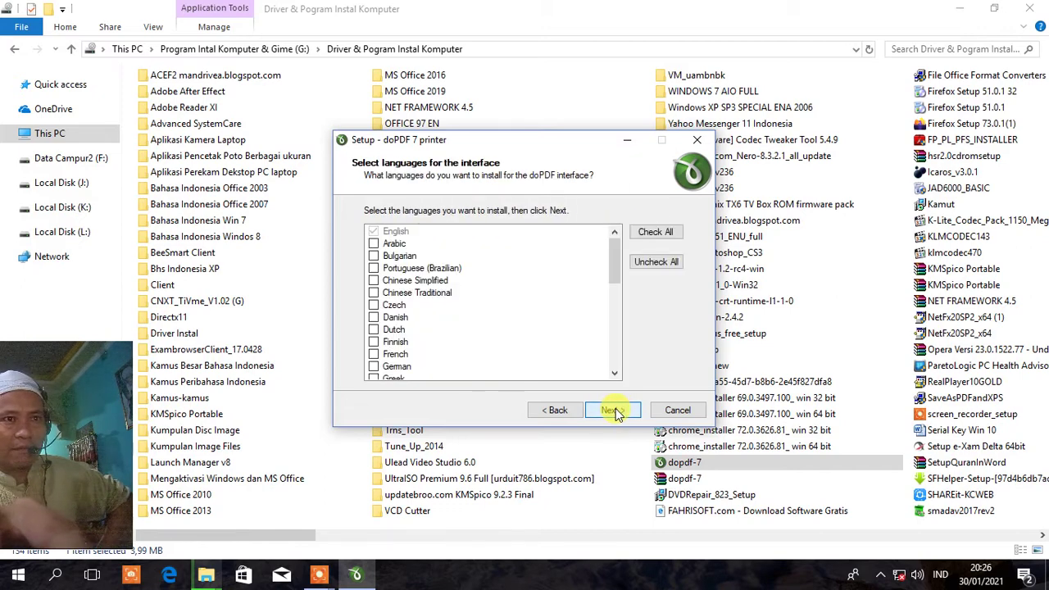
click(615, 412)
click(614, 410)
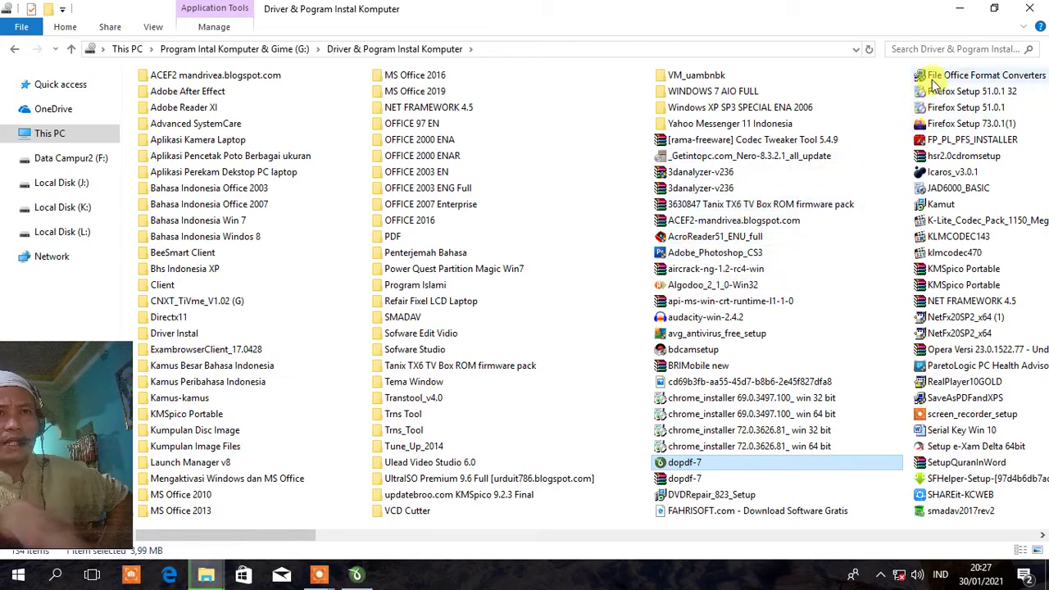
- Run AcroReader51_ENU_full to install Acrobat Reader 5.1 in its default destination folder
double_click(693, 238)
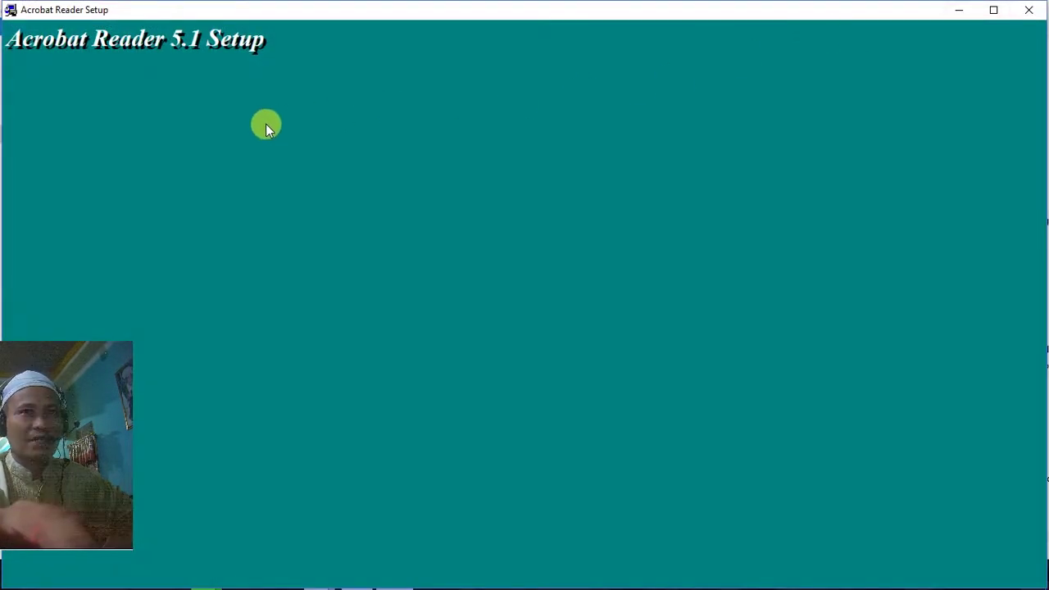
click(602, 417)
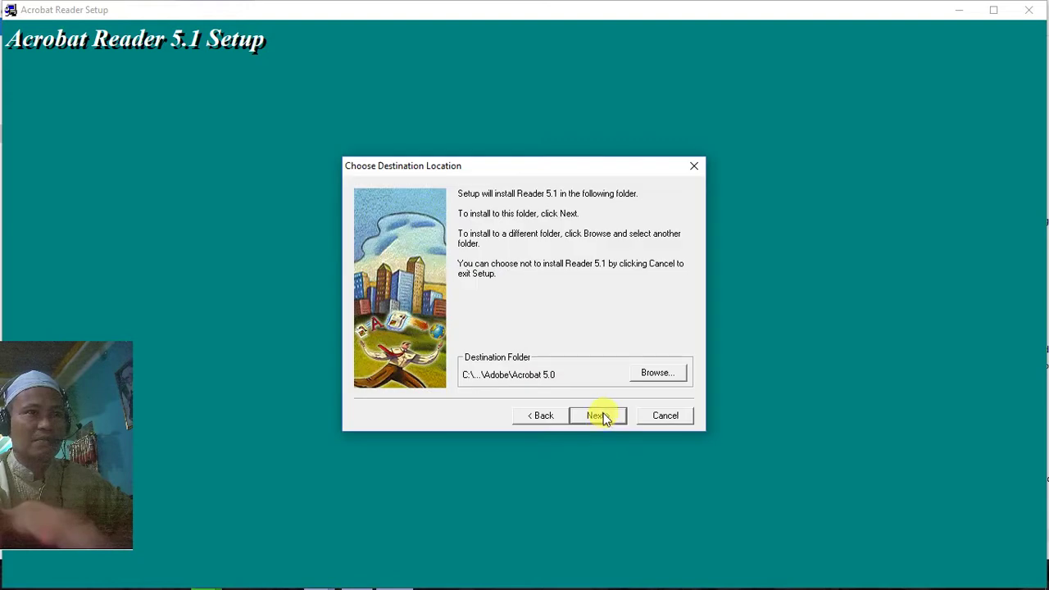
click(601, 419)
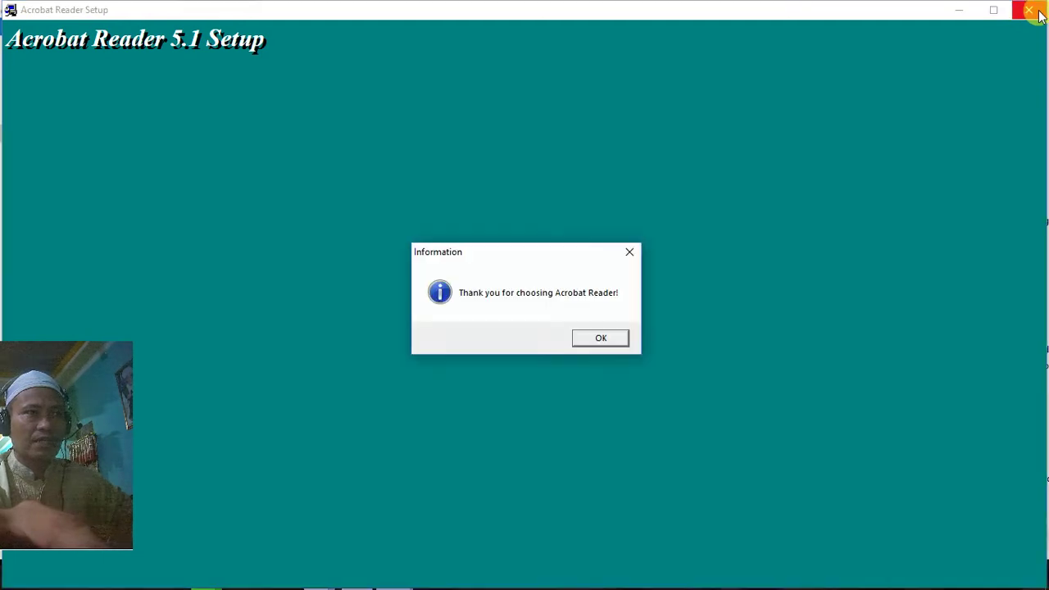
click(605, 340)
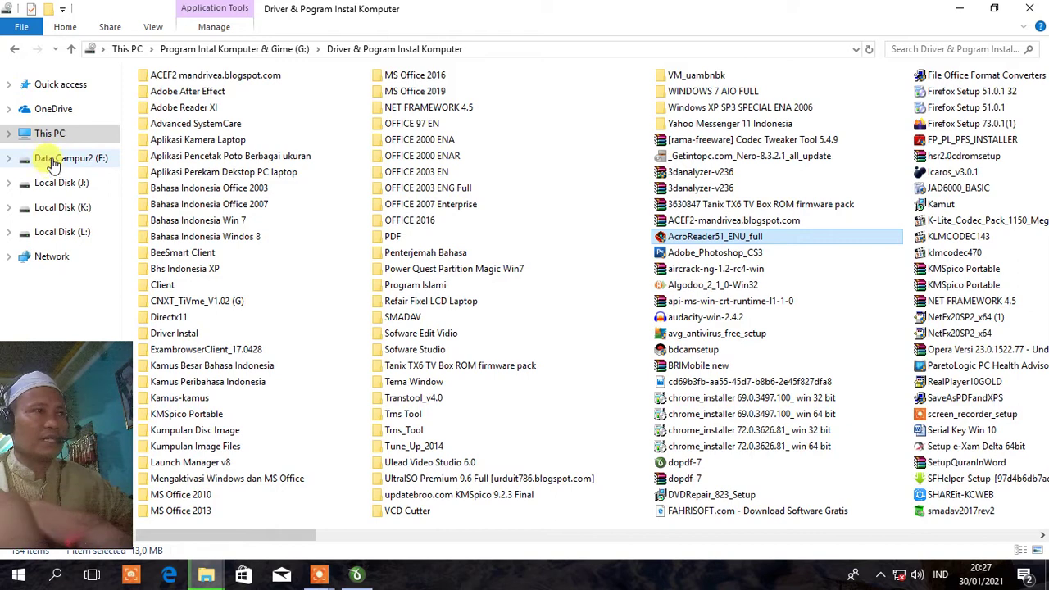
- Open the Al Qur an folder on the Dokumen Office & Poto-poto (D:) drive
click(51, 133)
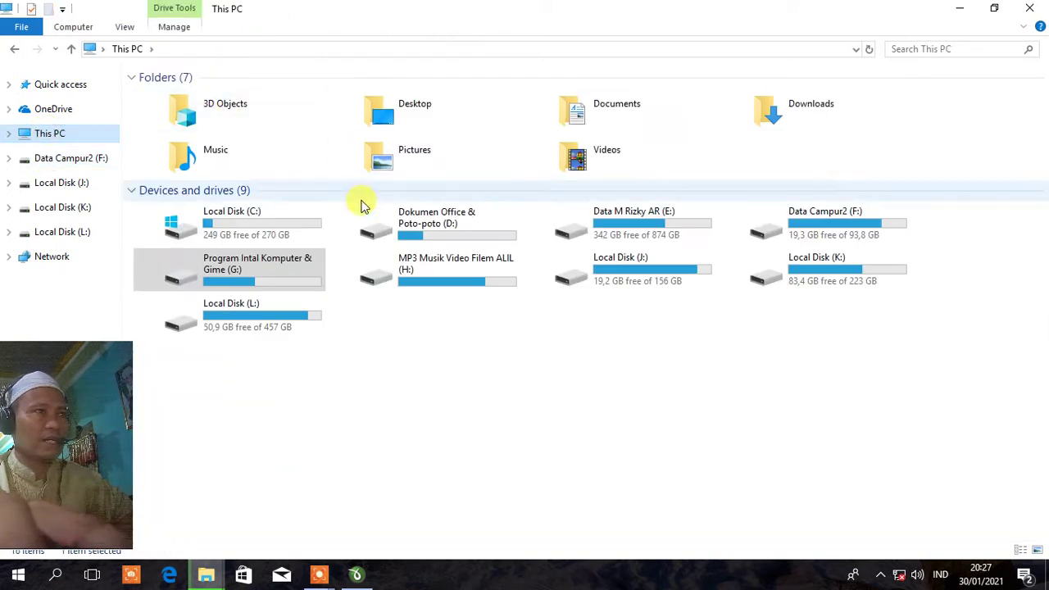
double_click(457, 228)
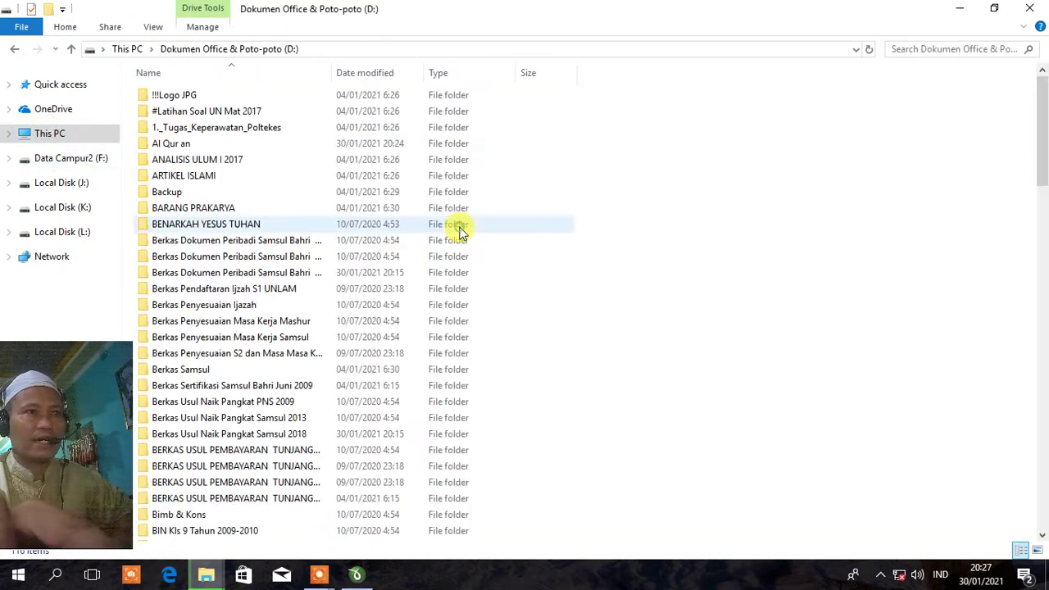
double_click(189, 145)
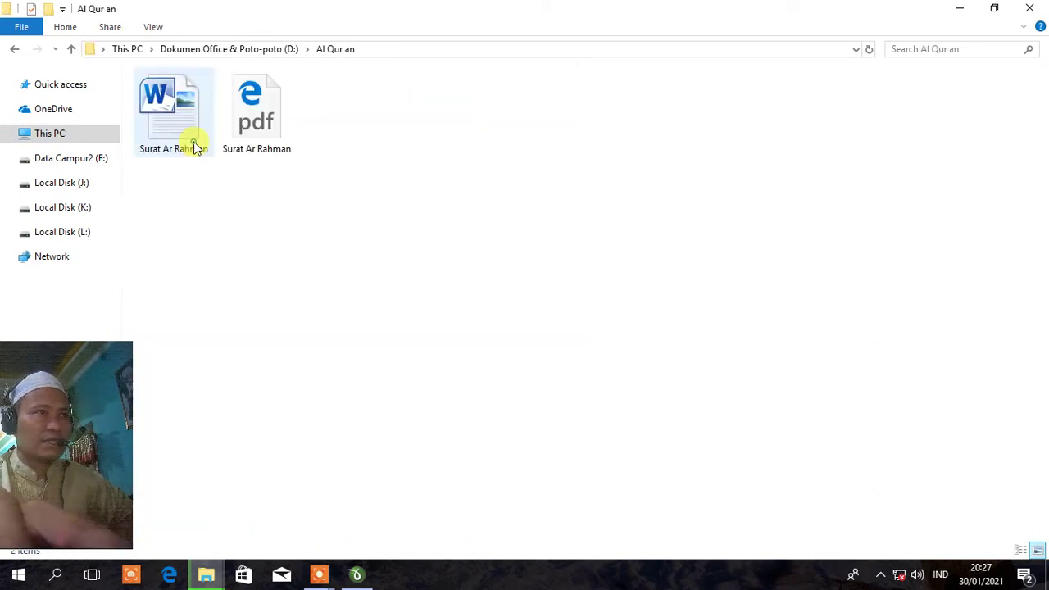
- Open the Surat Ar Rahman PDF with Acrobat Reader 5.1, accepting the software license agreement and dismissing the version warning
right_click(265, 121)
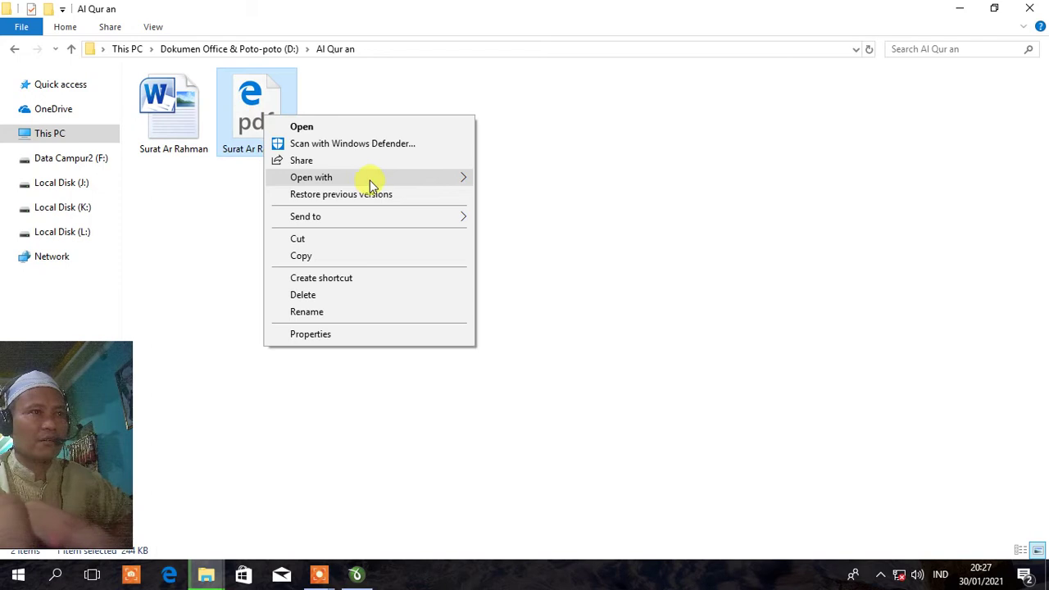
mouse_move(369, 180)
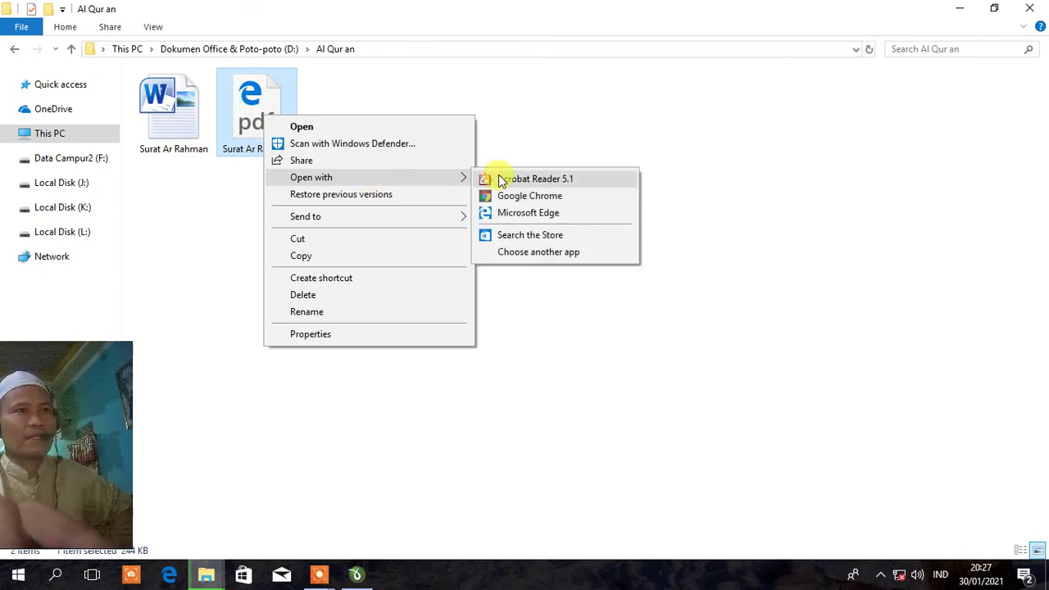
click(562, 175)
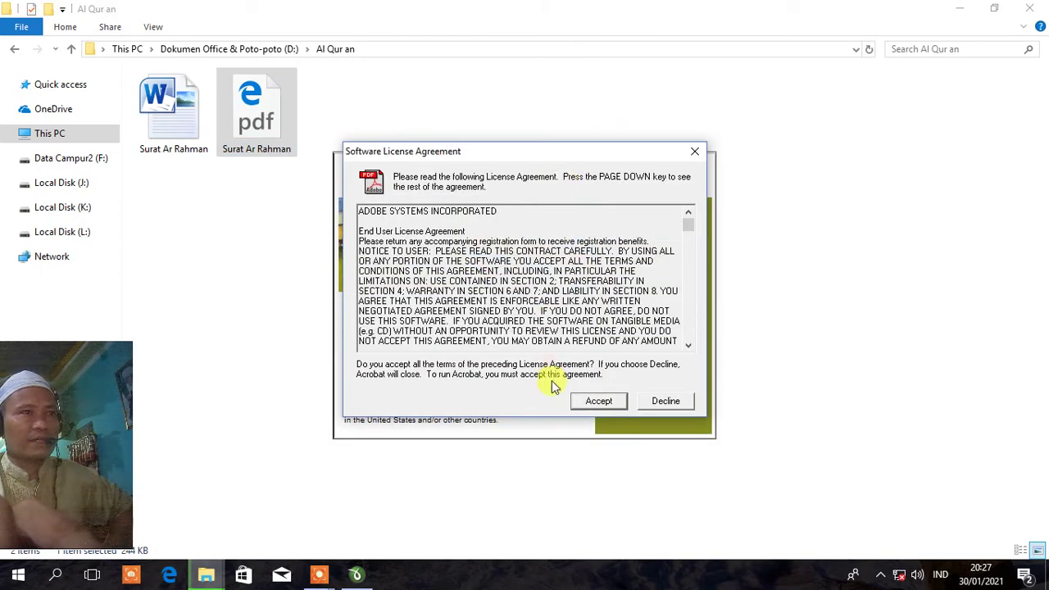
click(597, 400)
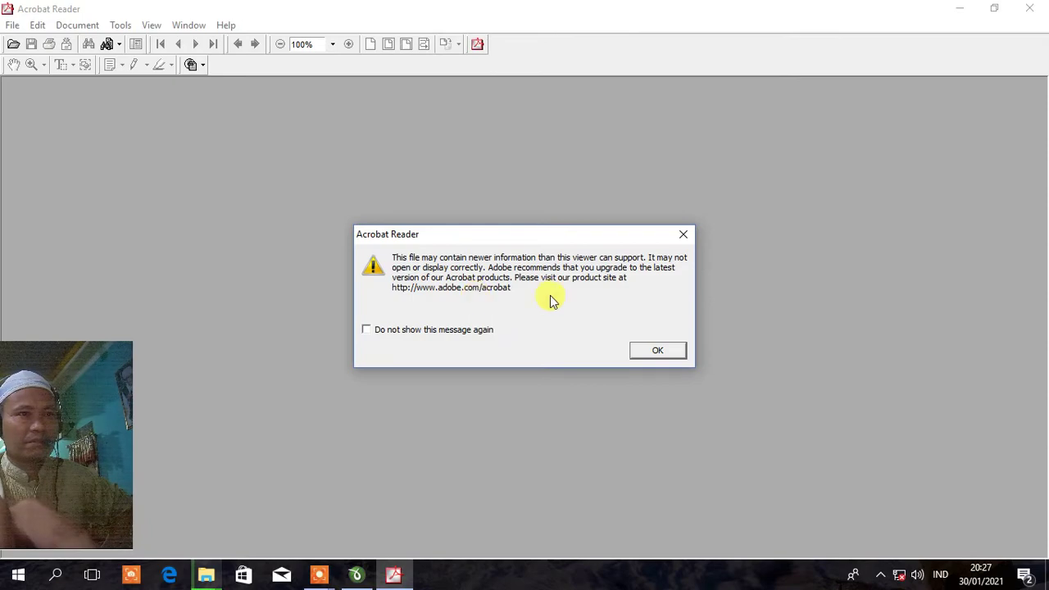
click(655, 351)
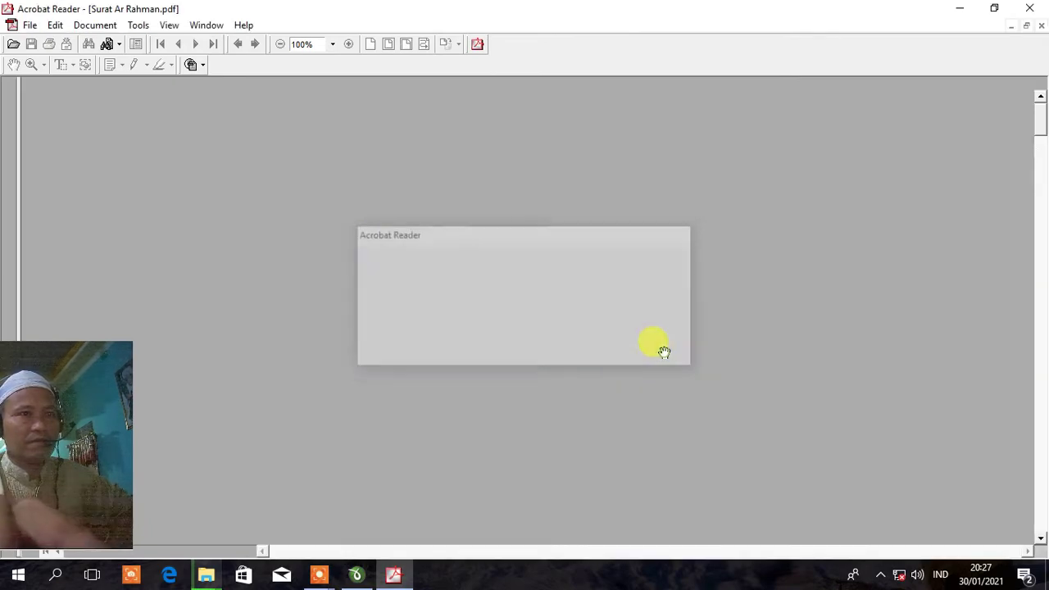
- Look through the first page of Surat Ar Rahman.pdf and close Acrobat Reader
scroll(774, 274, down, 15)
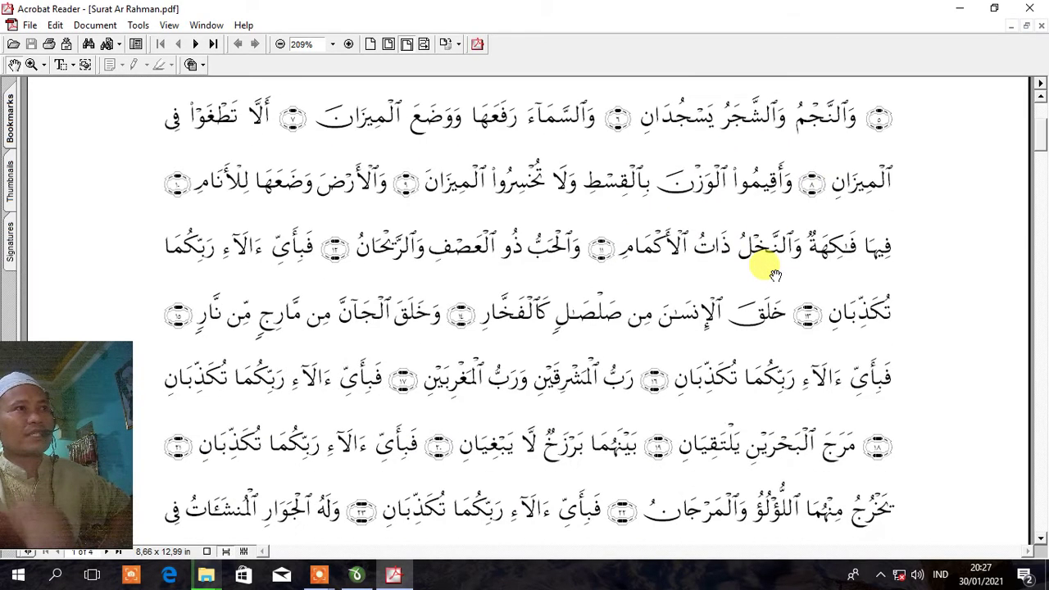
scroll(774, 275, up, 8)
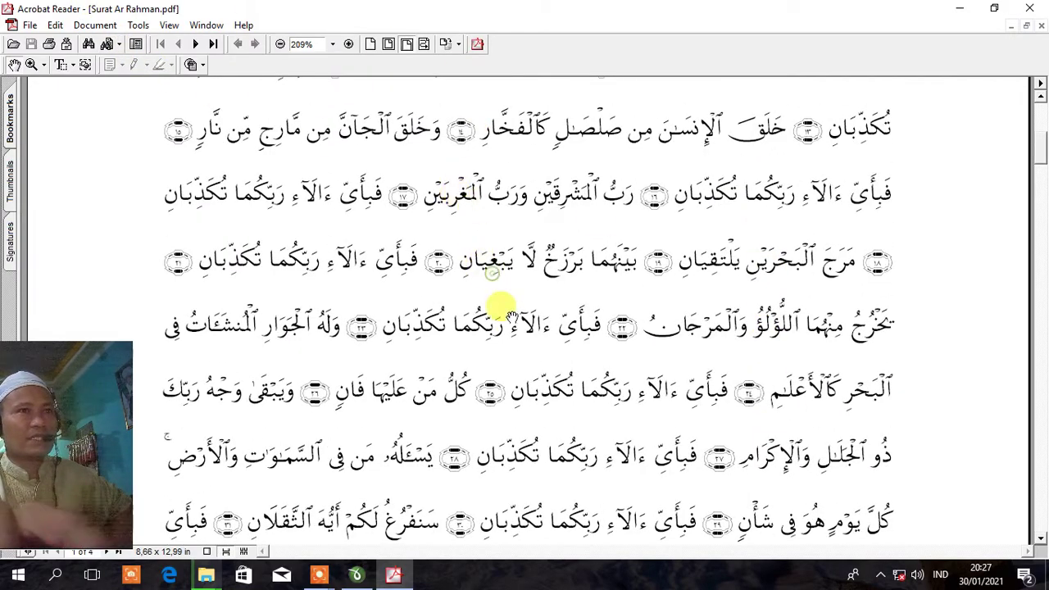
drag(562, 347, 721, 139)
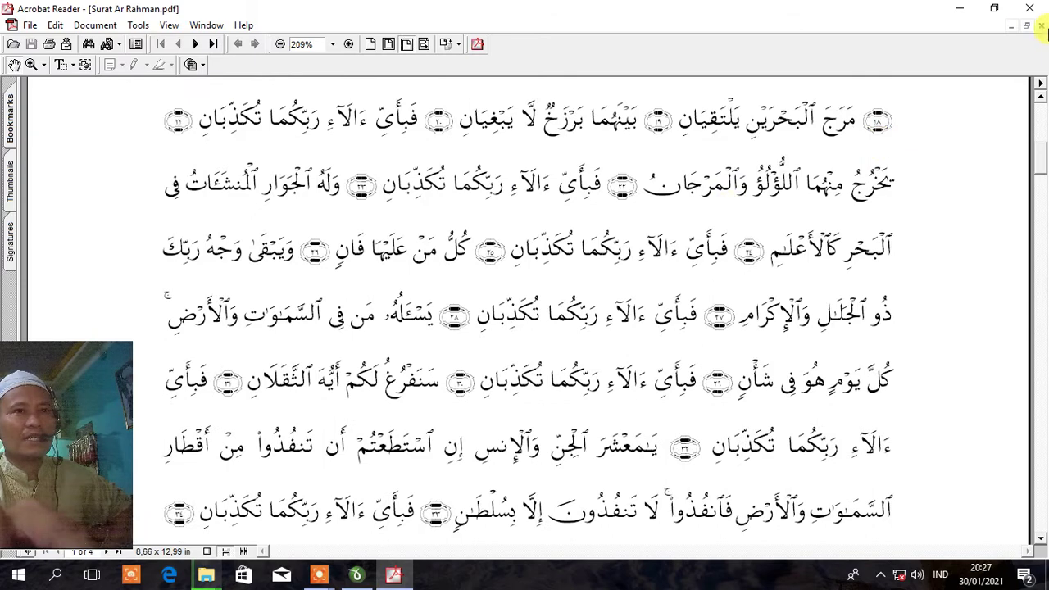
click(1029, 8)
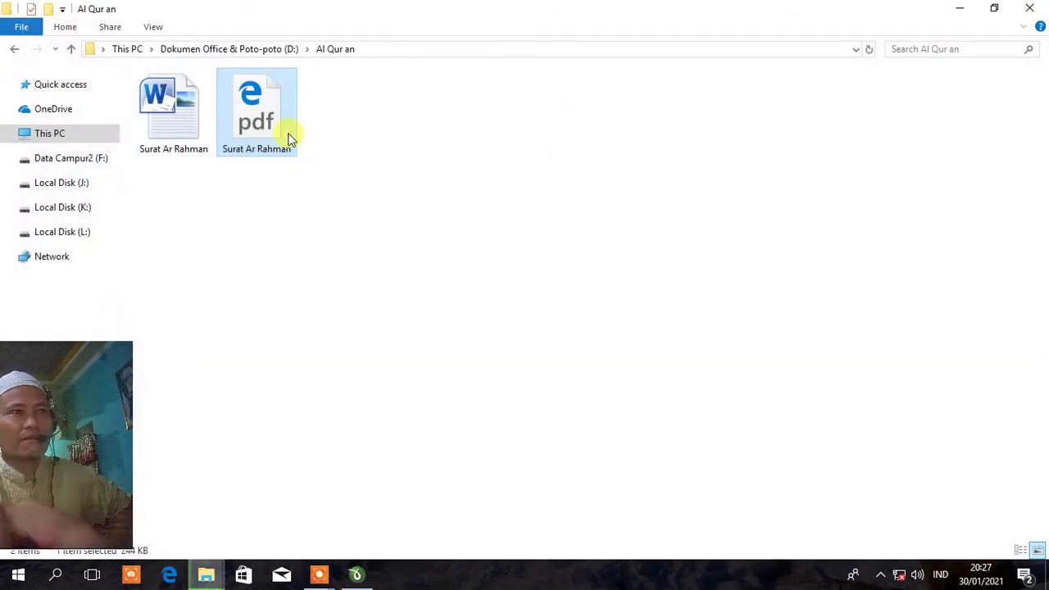
- Set Acrobat Reader 5.1 to always open .pdf files, using the Surat Ar Rahman PDF, and close the document it opens
right_click(260, 117)
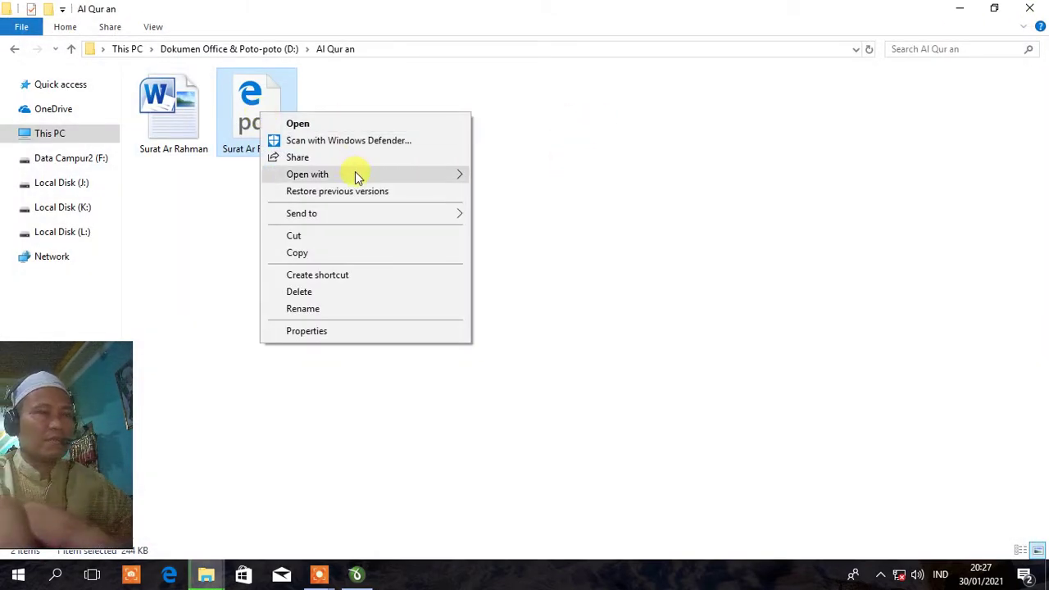
mouse_move(417, 177)
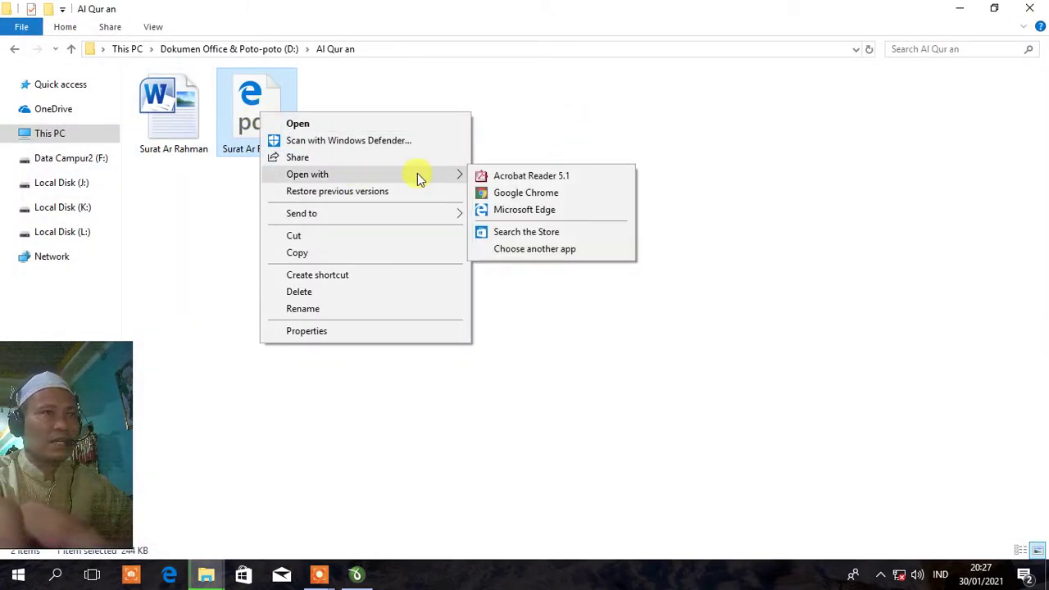
click(537, 250)
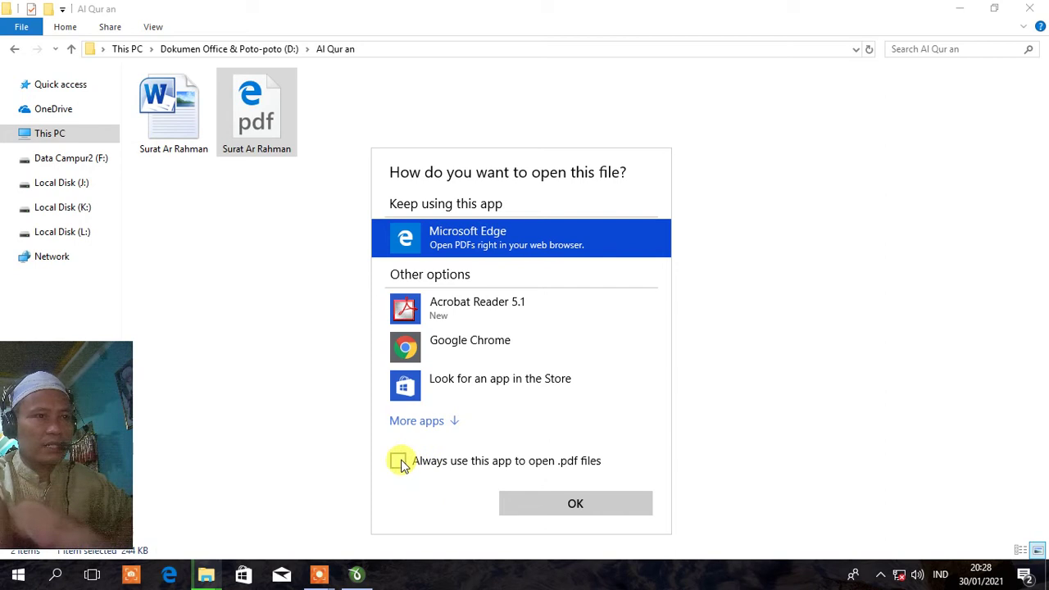
click(502, 302)
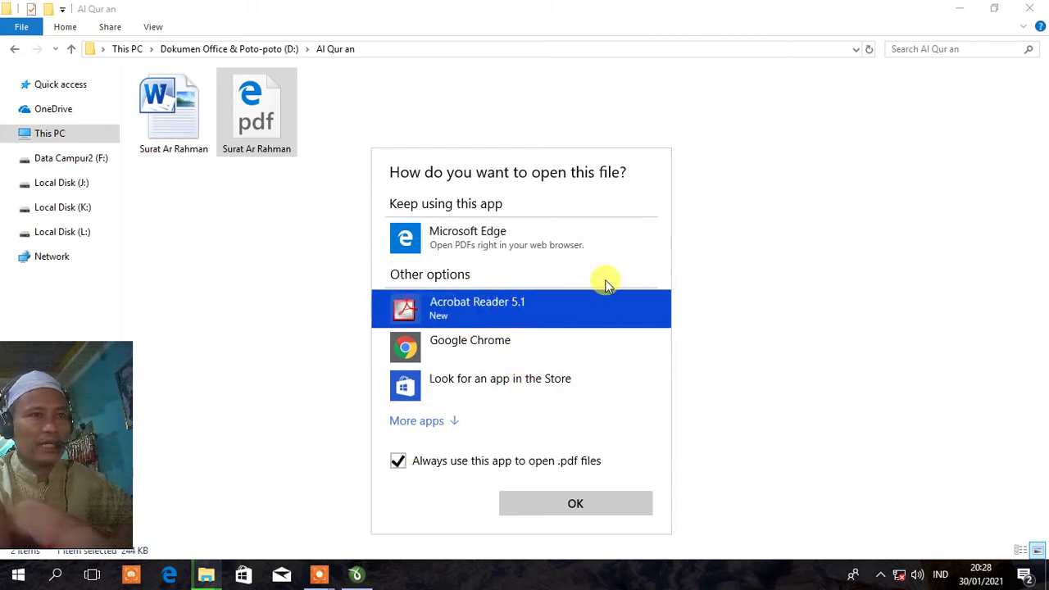
click(585, 503)
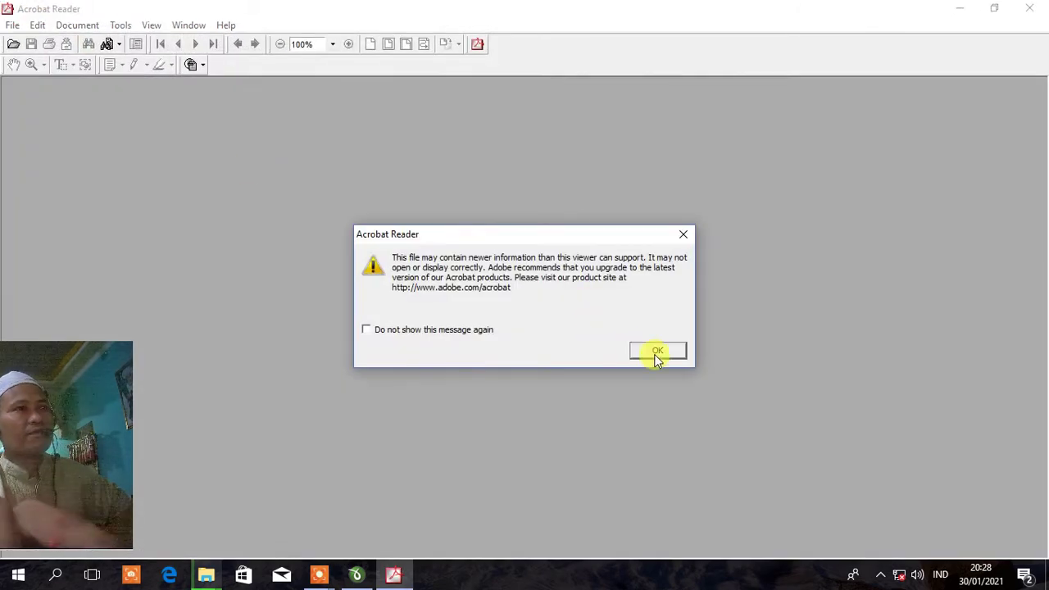
click(657, 351)
click(1029, 8)
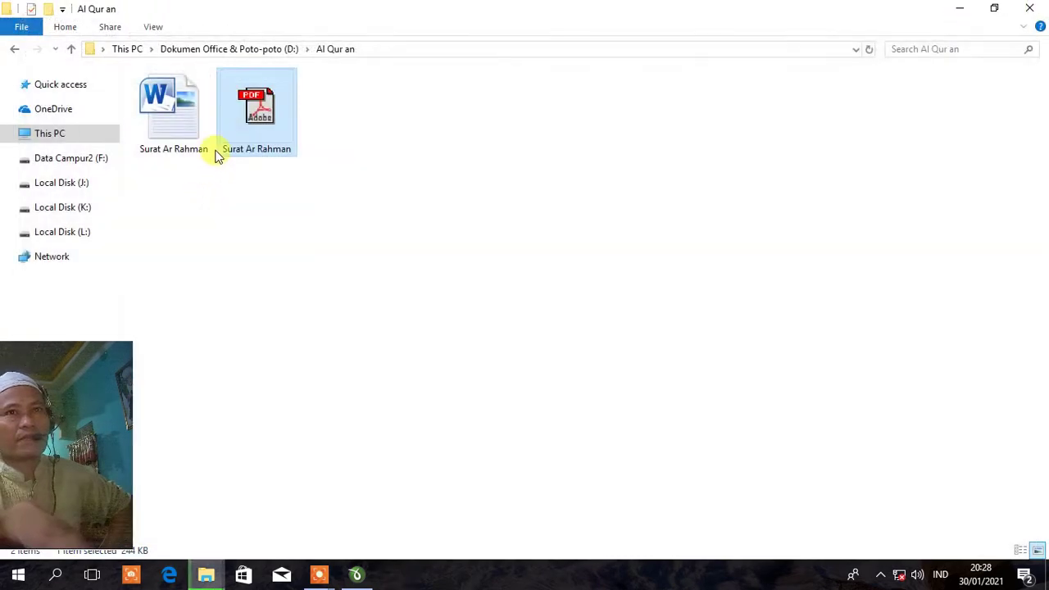
- Open the Surat Ar Rahman PDF with the default app to check it, and close it again
double_click(258, 118)
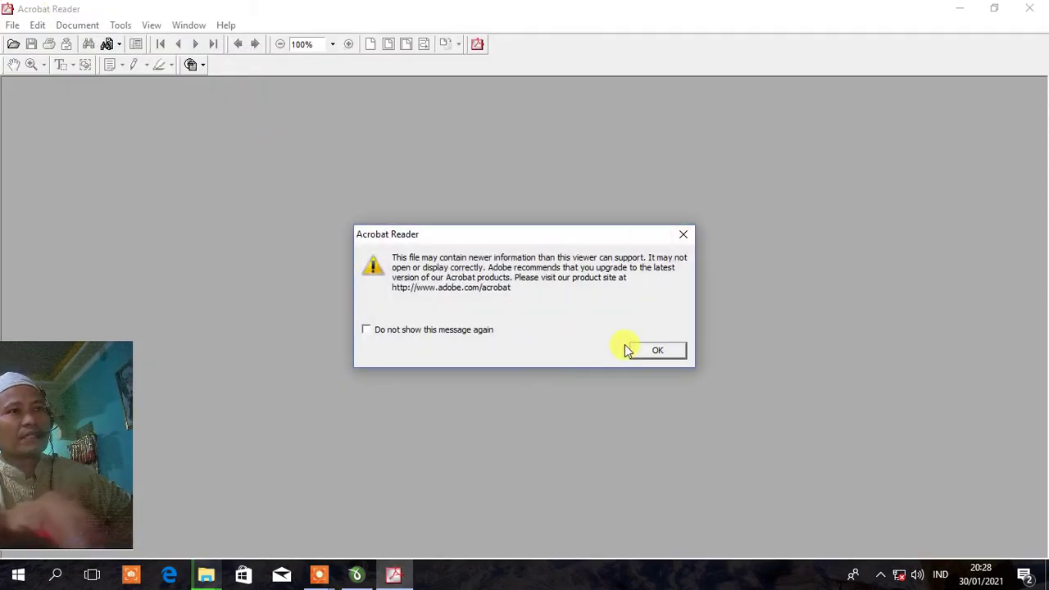
click(666, 350)
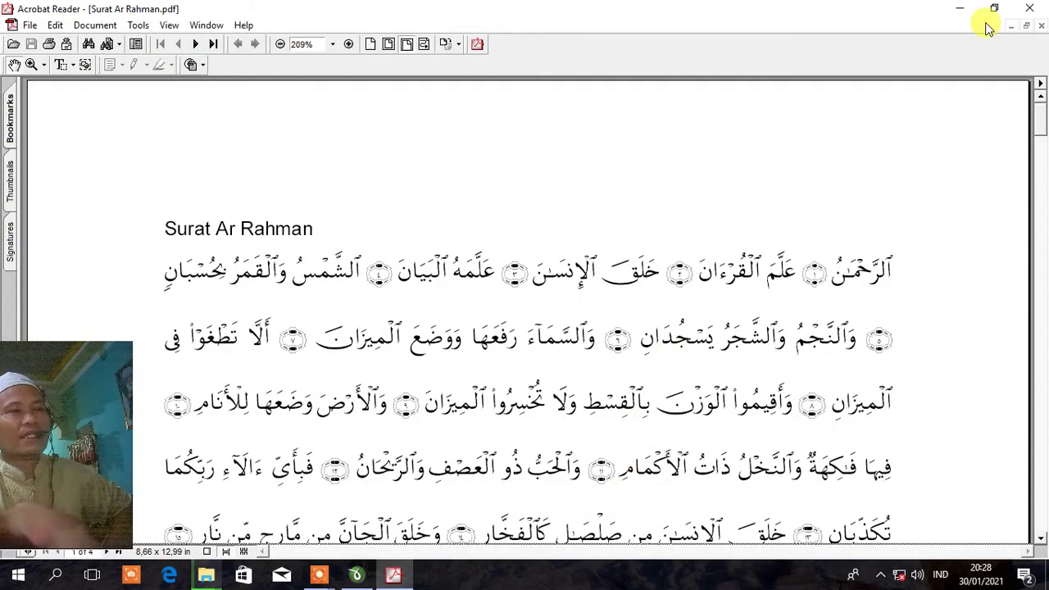
click(1032, 16)
- Reopen the Surat Ar Rahman PDF, turn off further display of the newer-information warning, and close Acrobat Reader
double_click(278, 109)
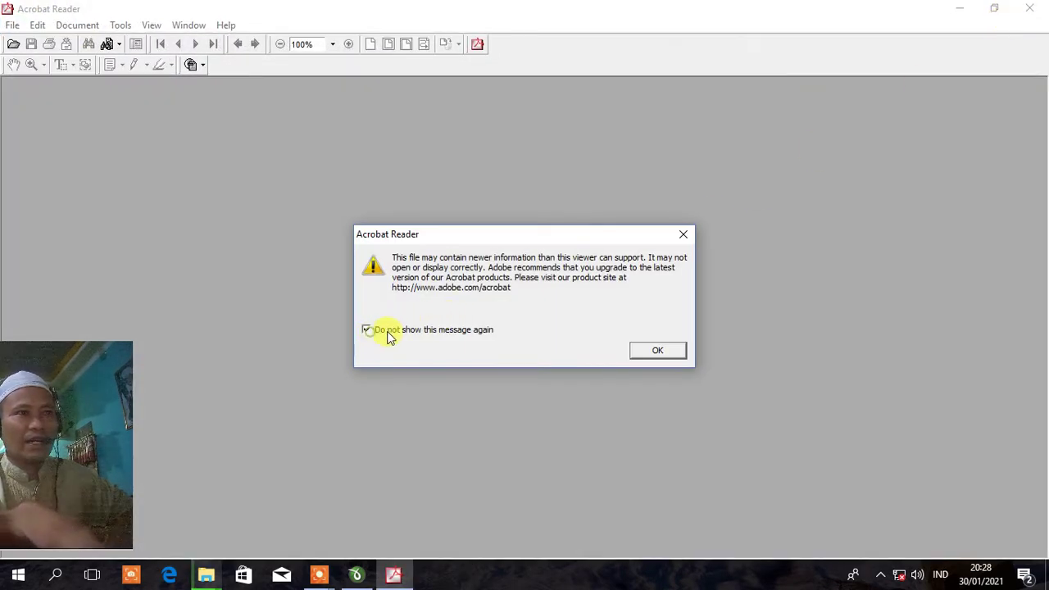
click(632, 351)
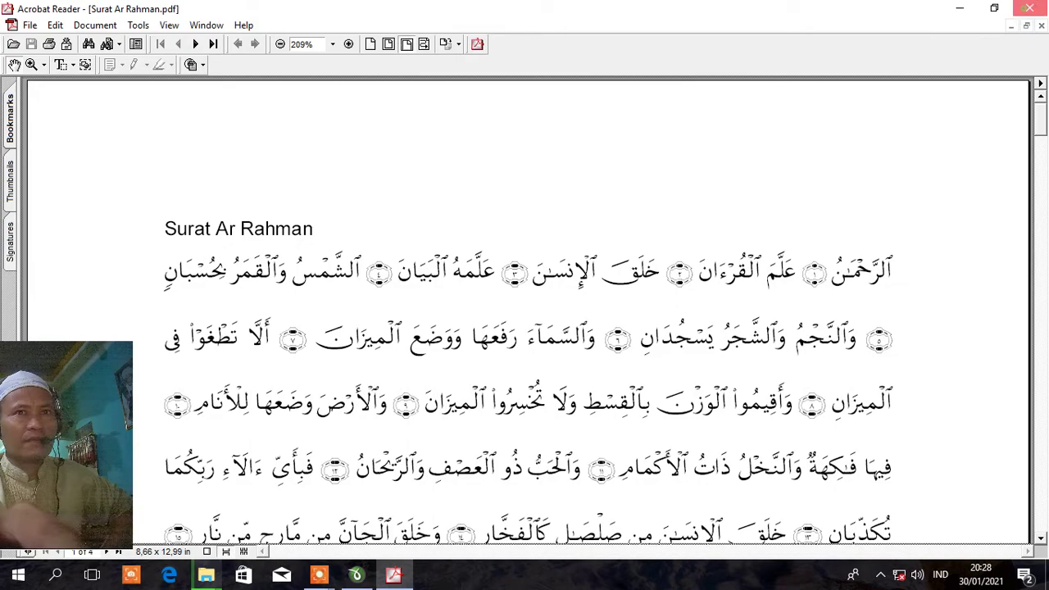
click(1029, 8)
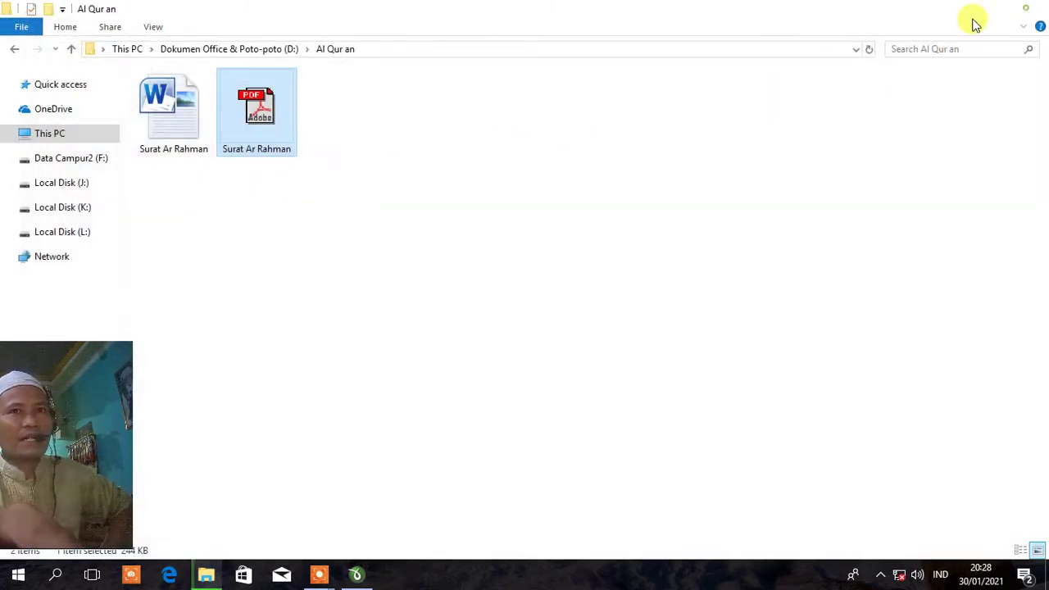
- Close the folder window and open the recent Surat Ar Rahman document from D:\Al Qur an in Word 2010
click(1022, 11)
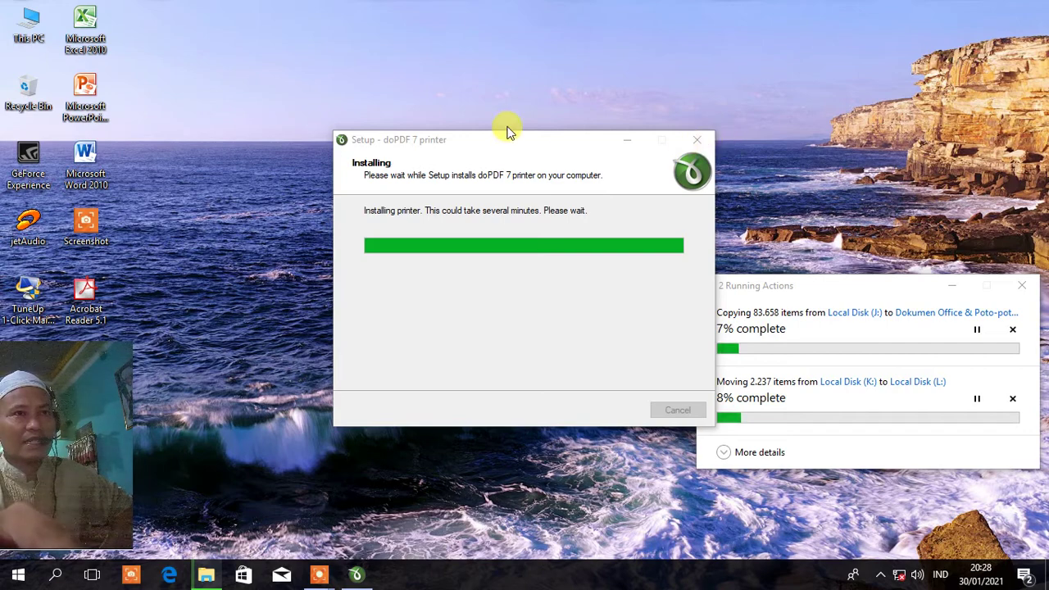
double_click(94, 154)
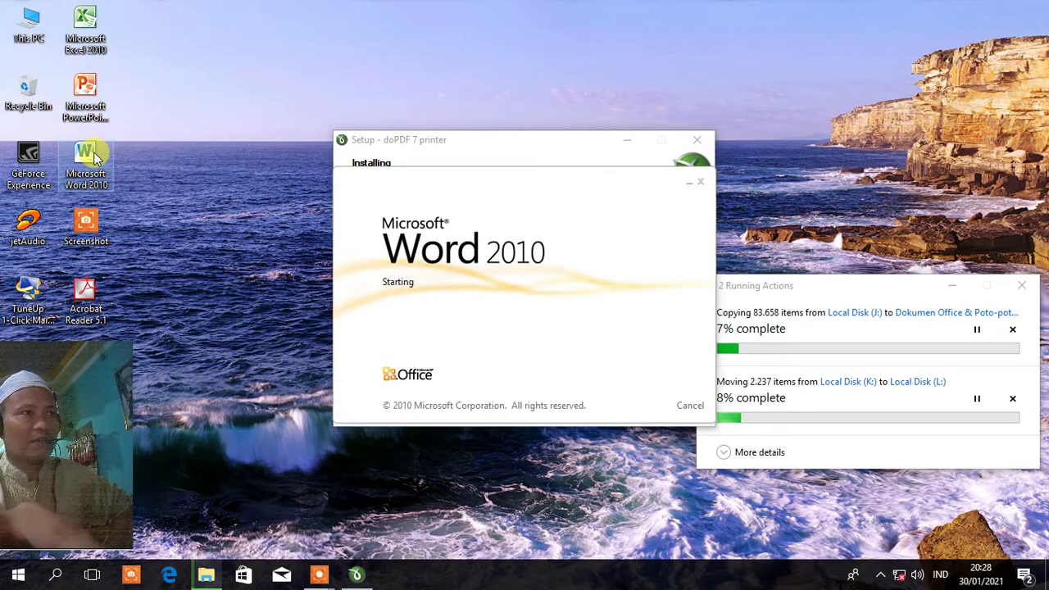
click(23, 31)
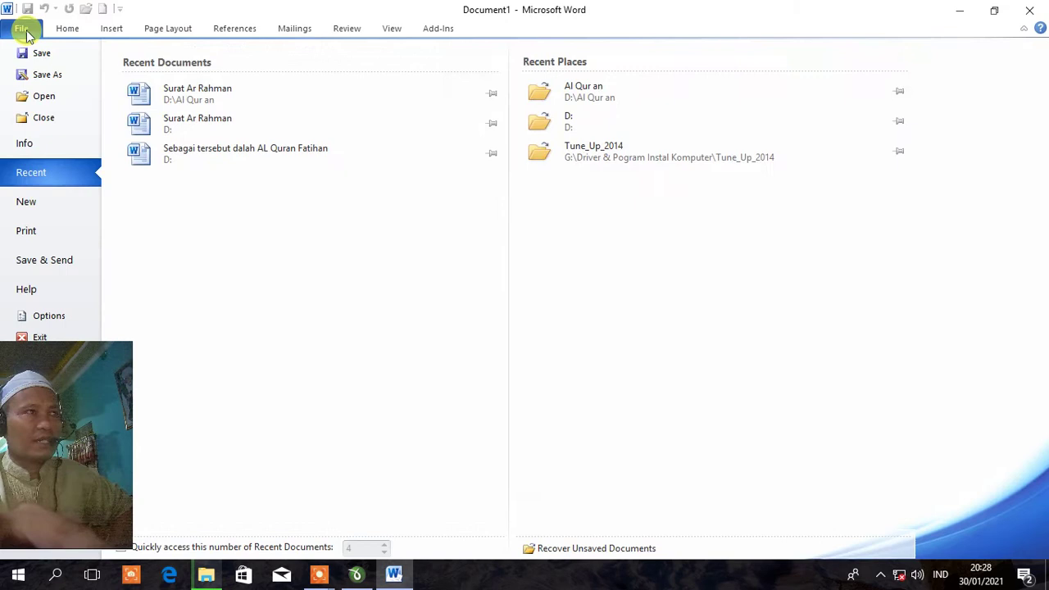
click(175, 97)
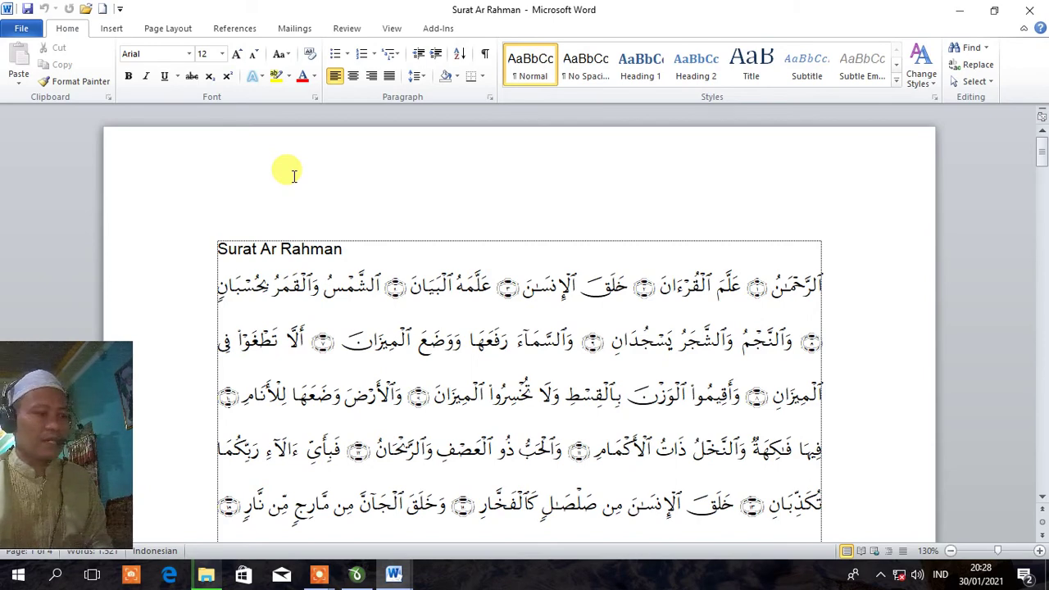
- Print the whole Surat Ar Rahman document with the doPDF v7 printer
key(ctrl+p)
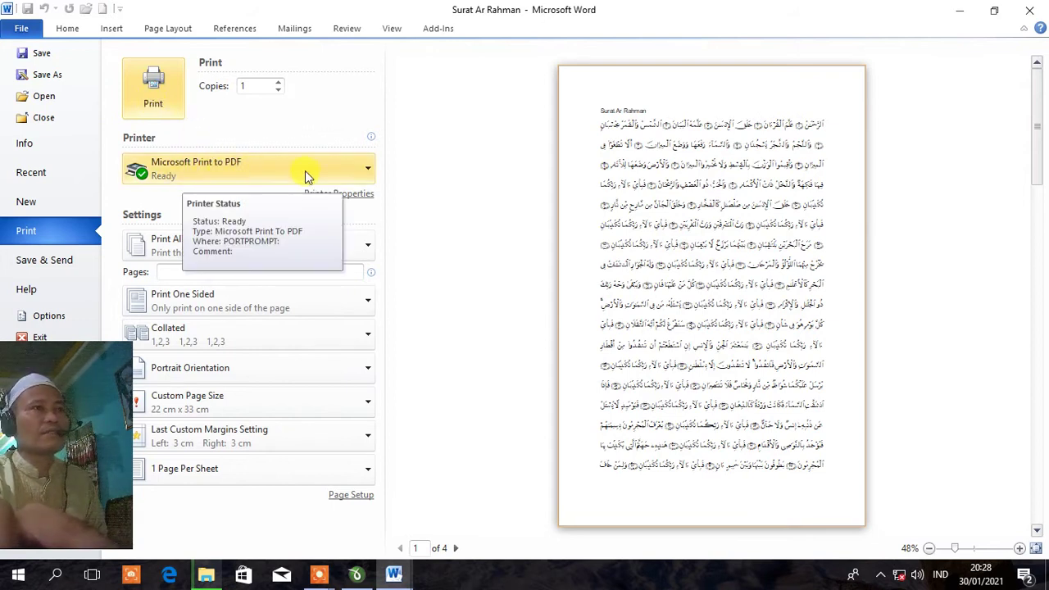
click(368, 168)
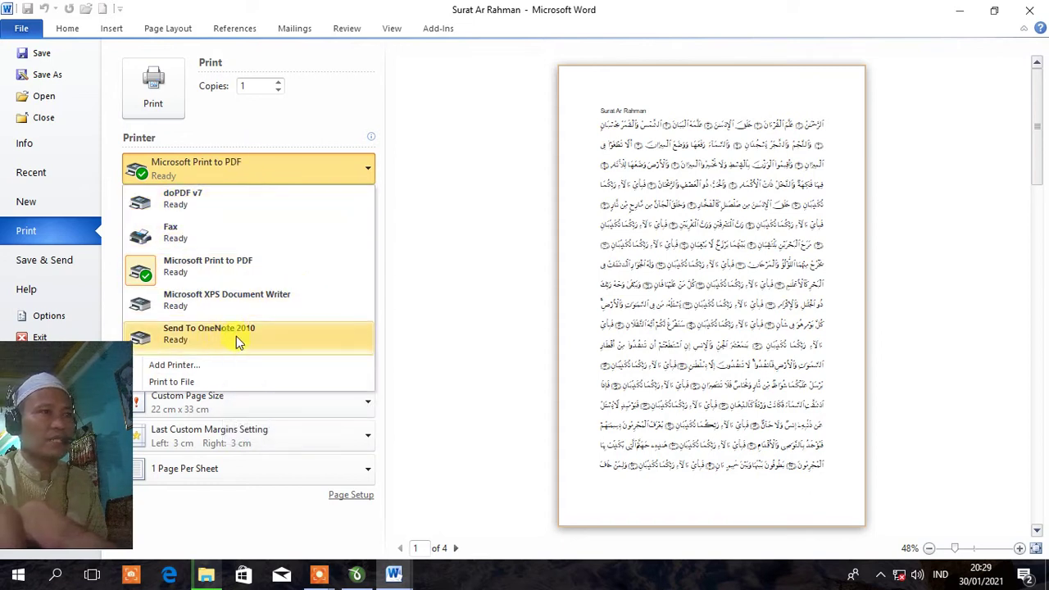
click(215, 210)
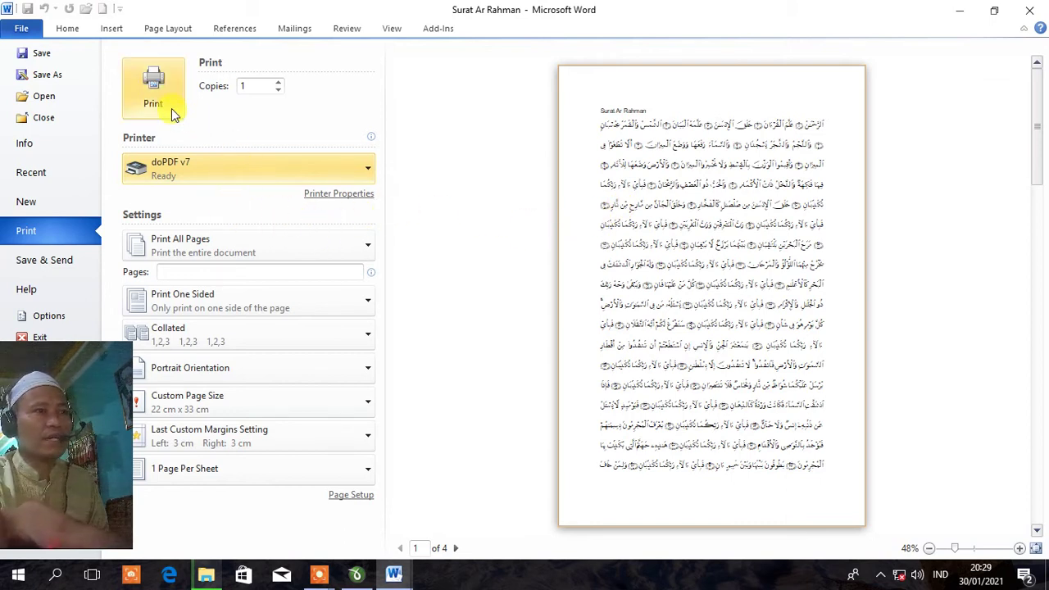
click(155, 91)
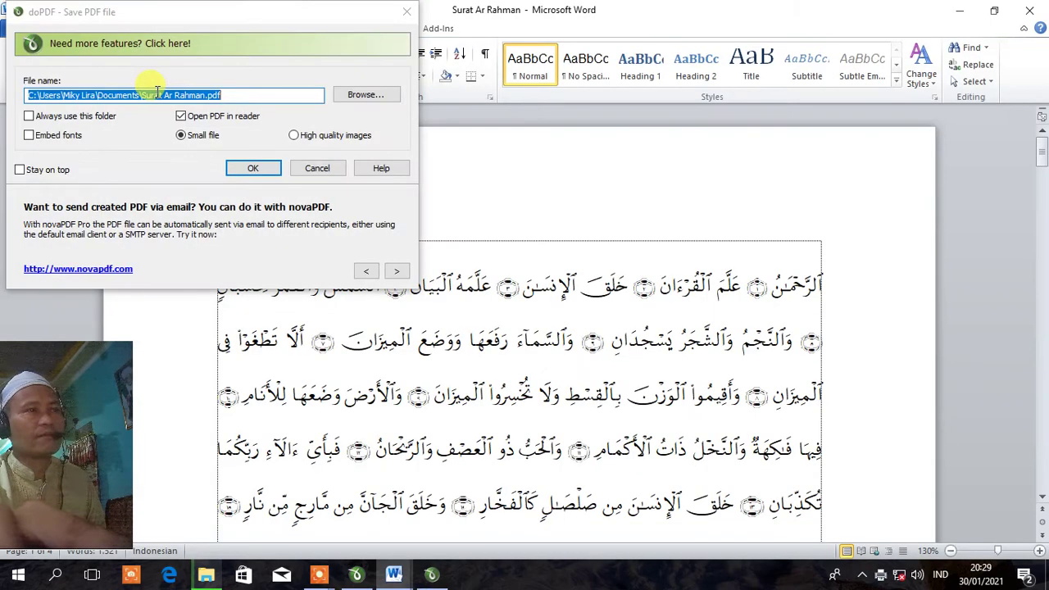
- Browse to the Al Qur an folder on drive D as the destination for the doPDF file
click(374, 95)
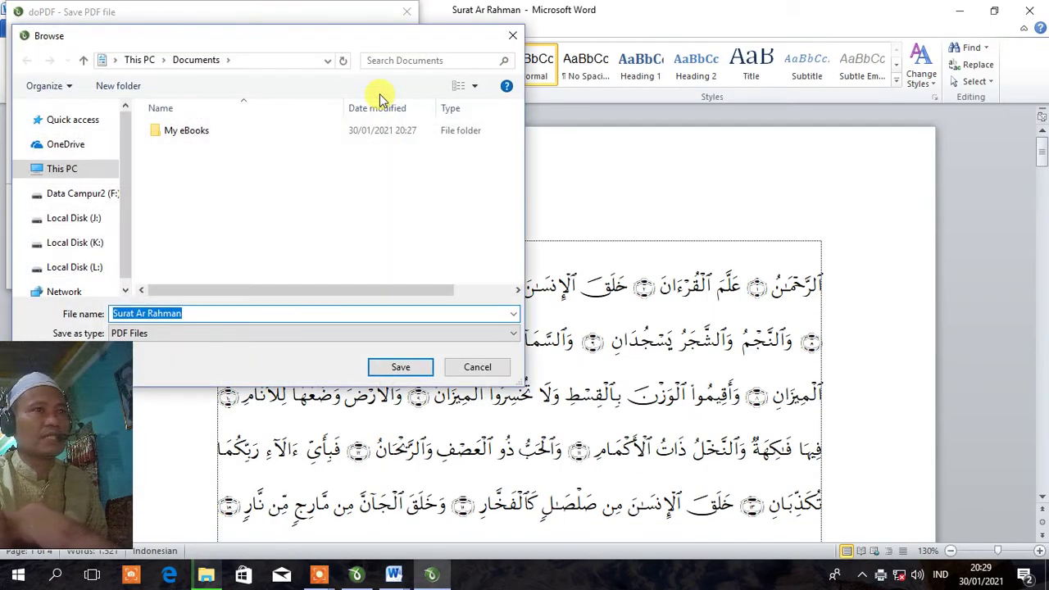
click(82, 172)
drag(517, 123, 517, 204)
double_click(304, 199)
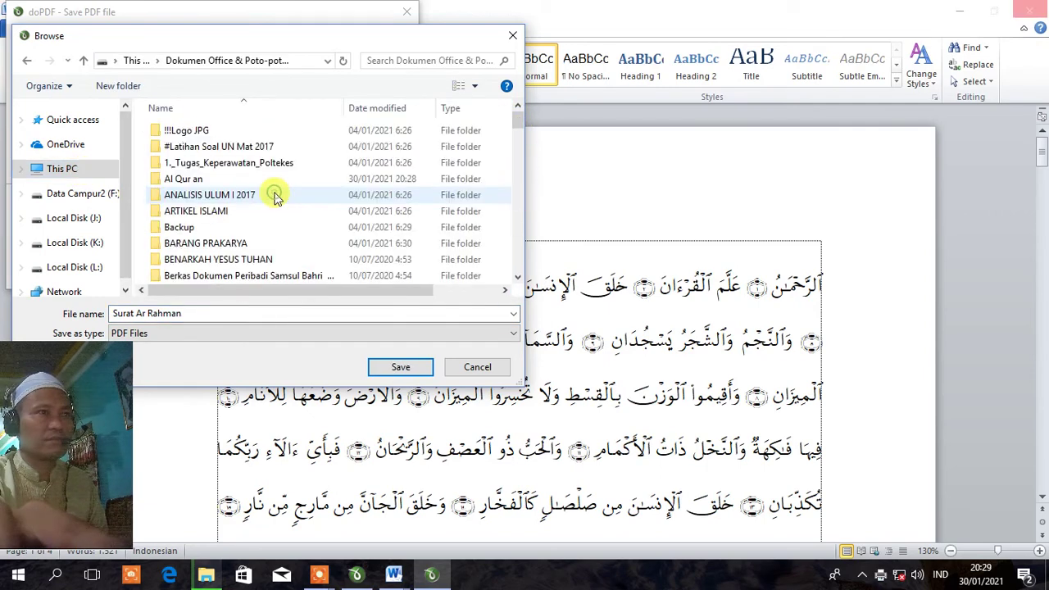
double_click(194, 179)
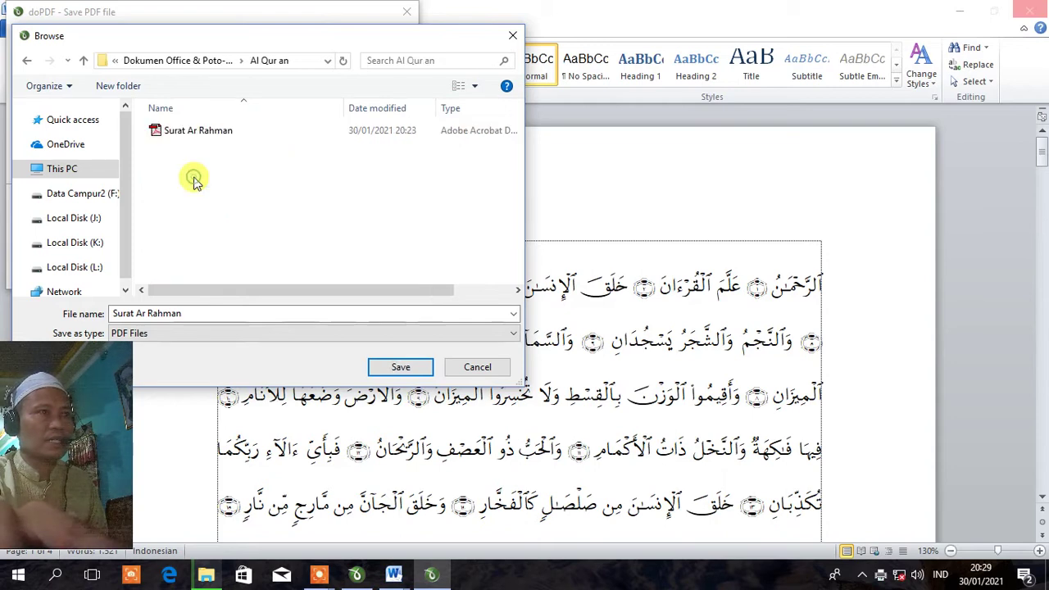
- Name the PDF Surat Ar Rahman Print and create it in the Al Qur an folder, keeping it set to open in the reader
click(194, 314)
click(200, 312)
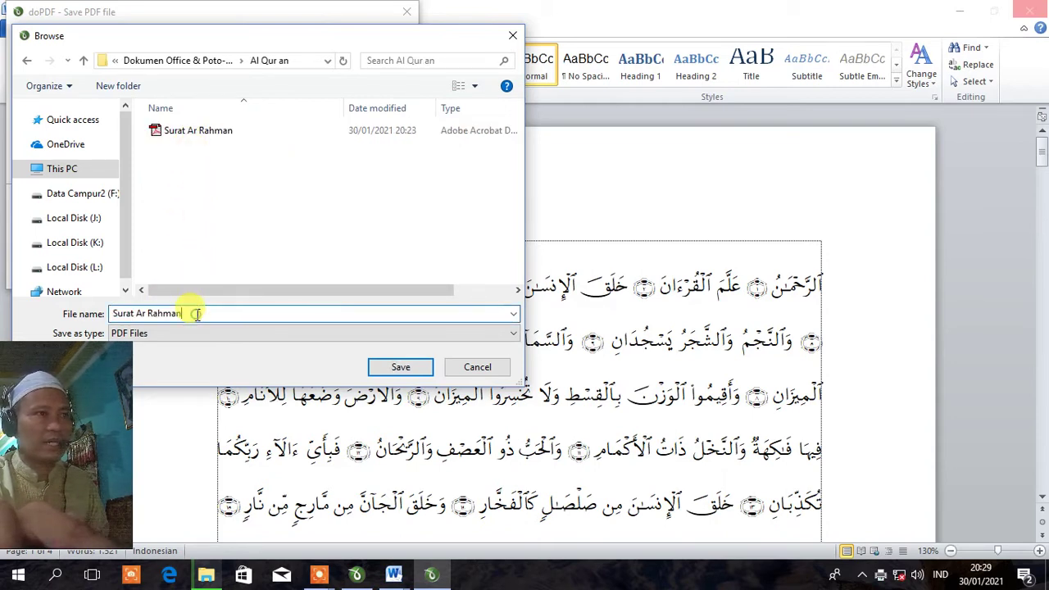
text(Print)
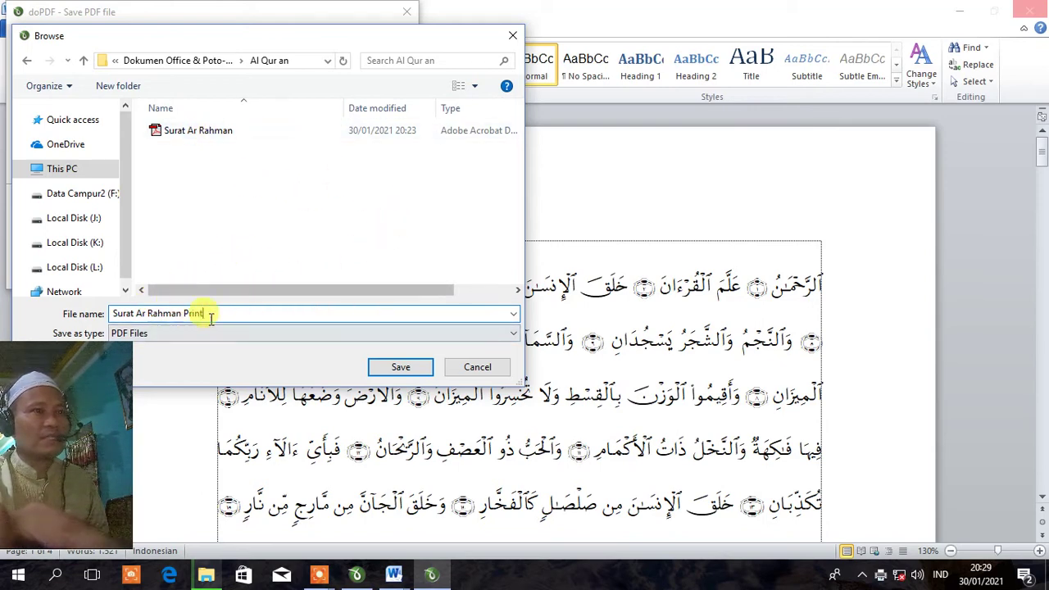
click(402, 371)
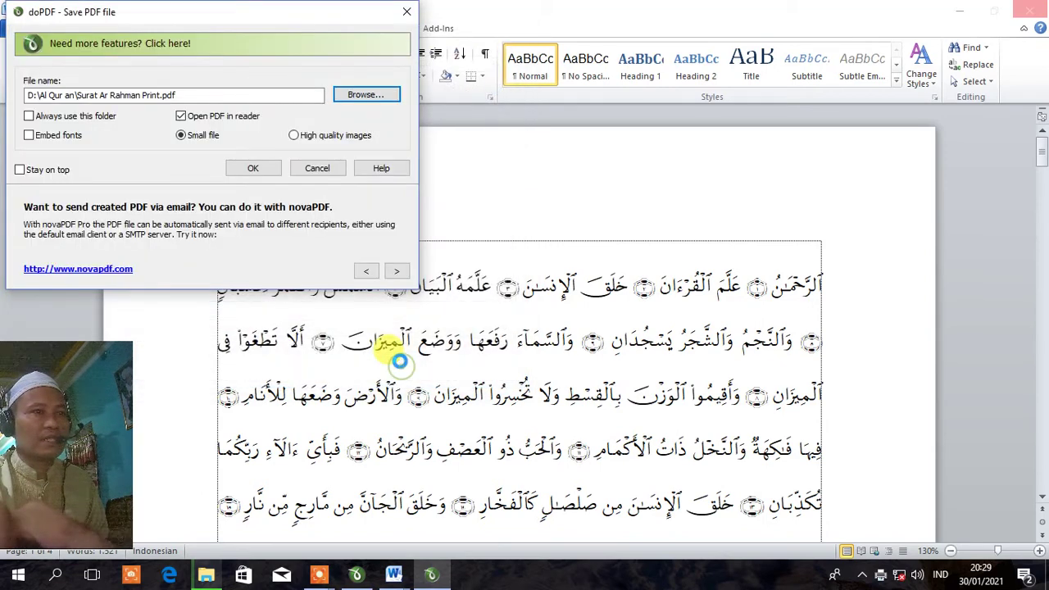
click(253, 170)
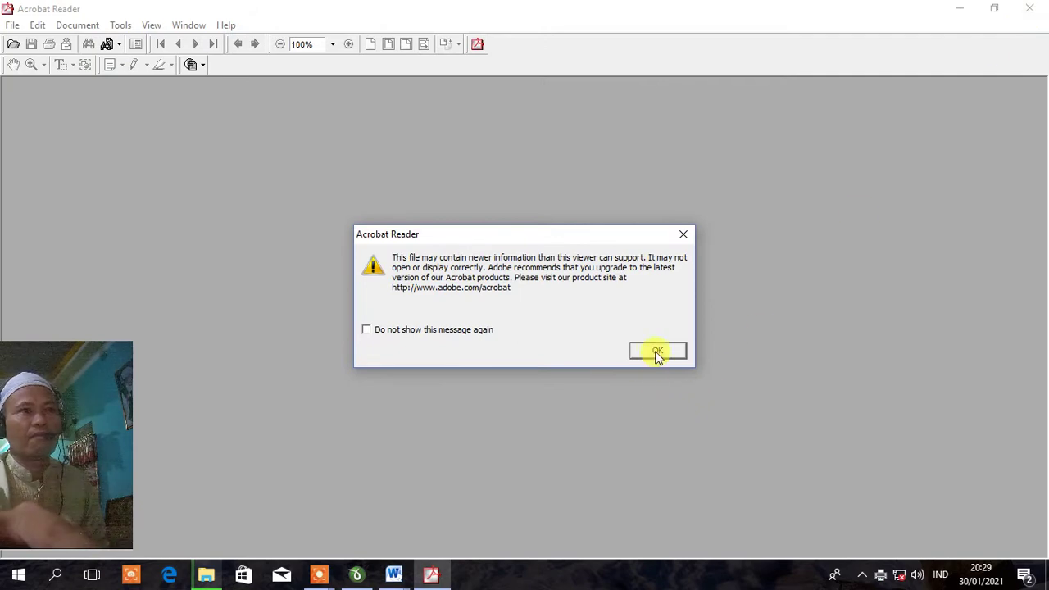
- Dismiss the newer-information warning for the new PDF, and close Acrobat Reader and both Word documents
click(657, 352)
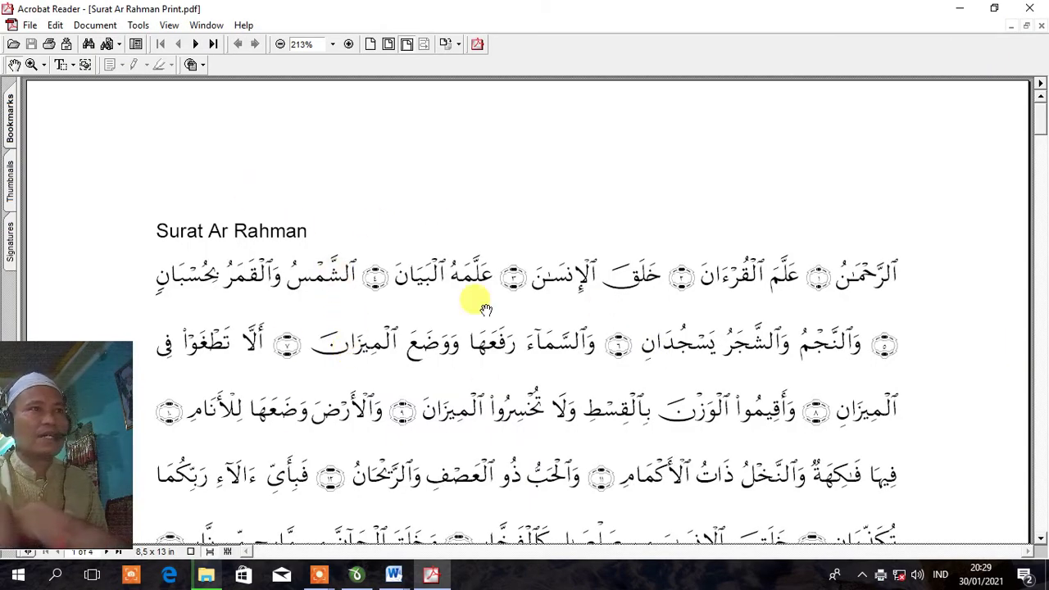
click(1029, 8)
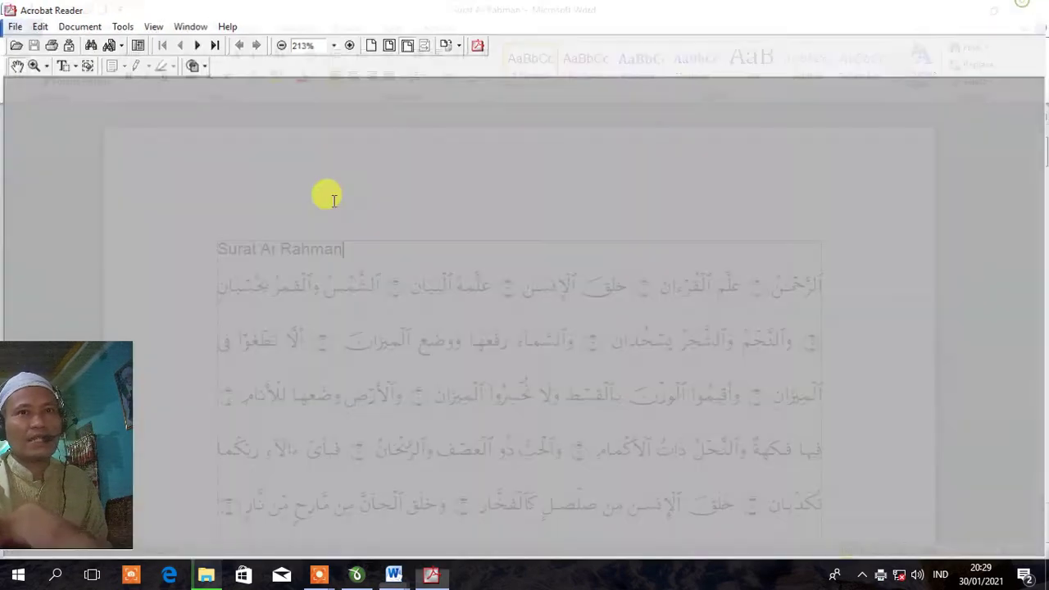
click(1029, 8)
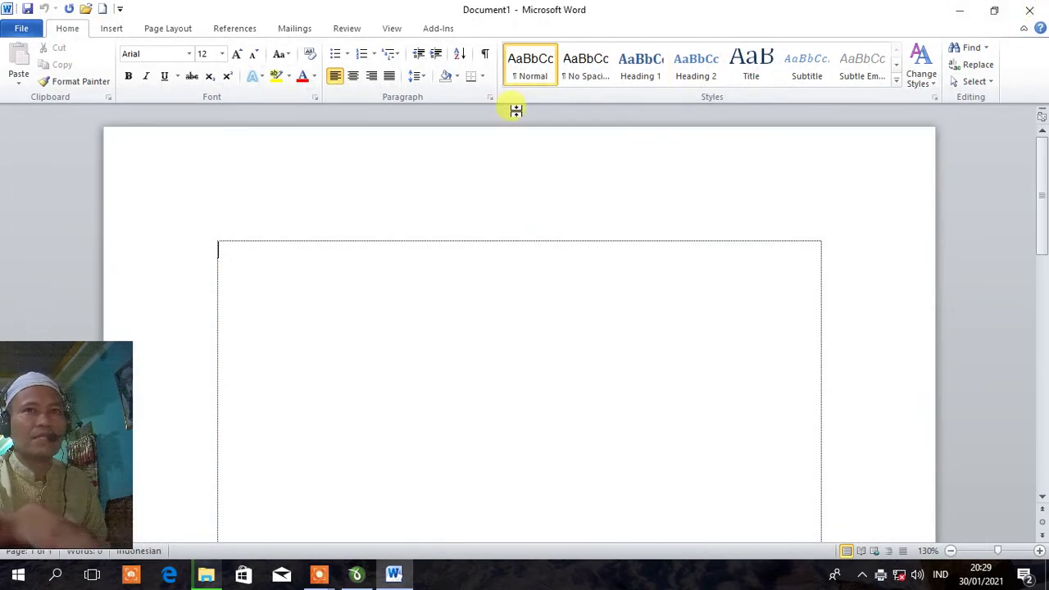
click(1034, 8)
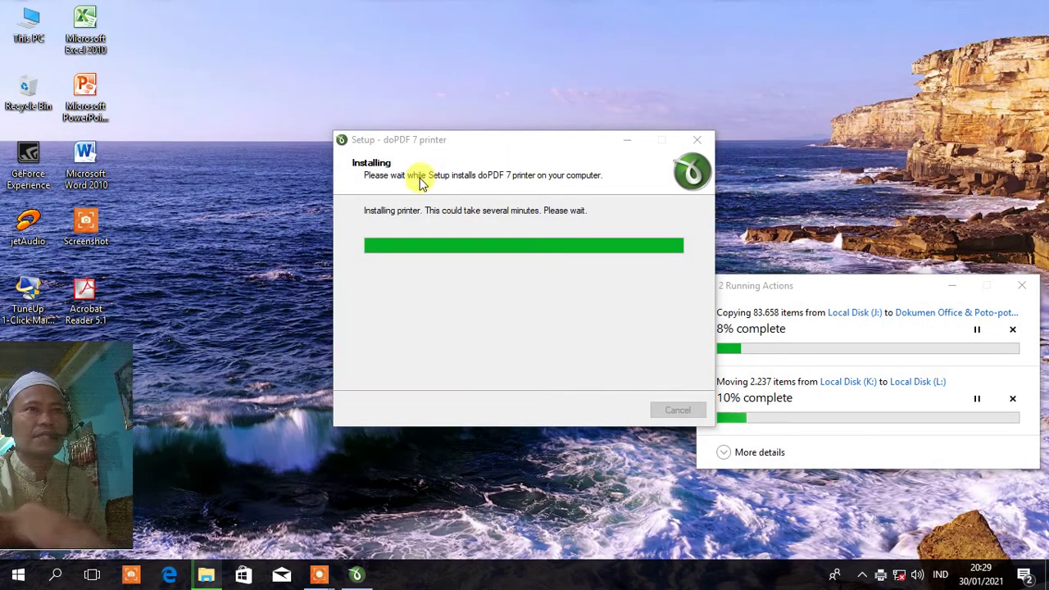
- Refresh the desktop, open the Al Qur an folder on drive D and show its files in Details view to compare them
right_click(203, 61)
click(234, 103)
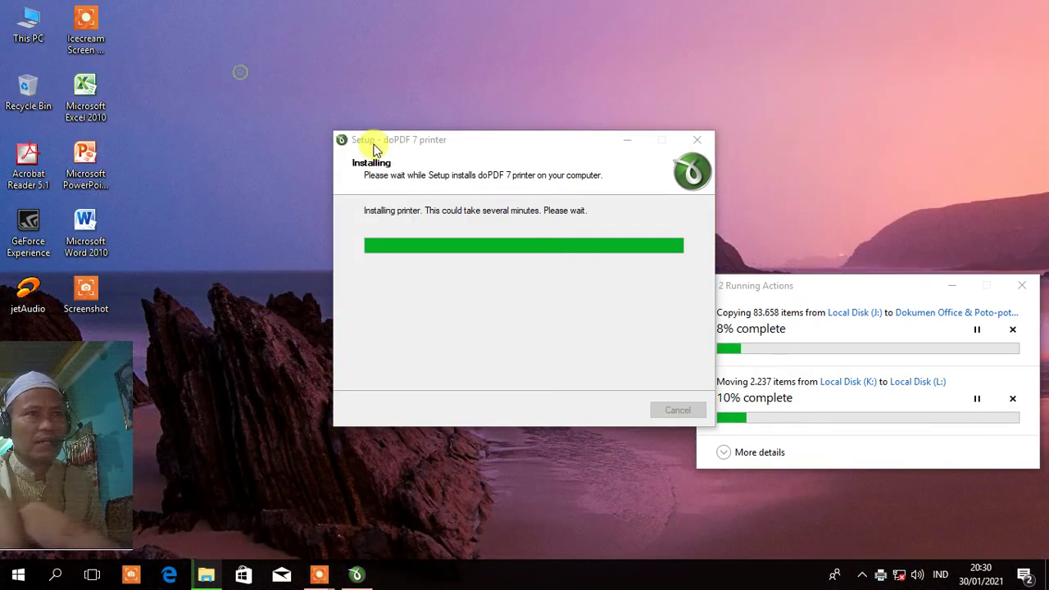
double_click(29, 23)
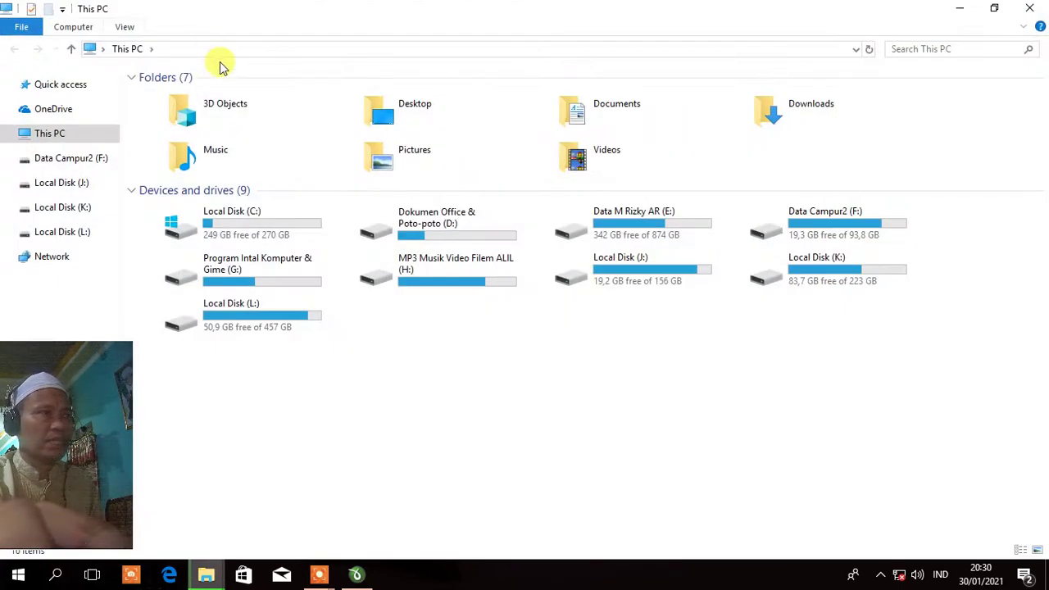
double_click(428, 239)
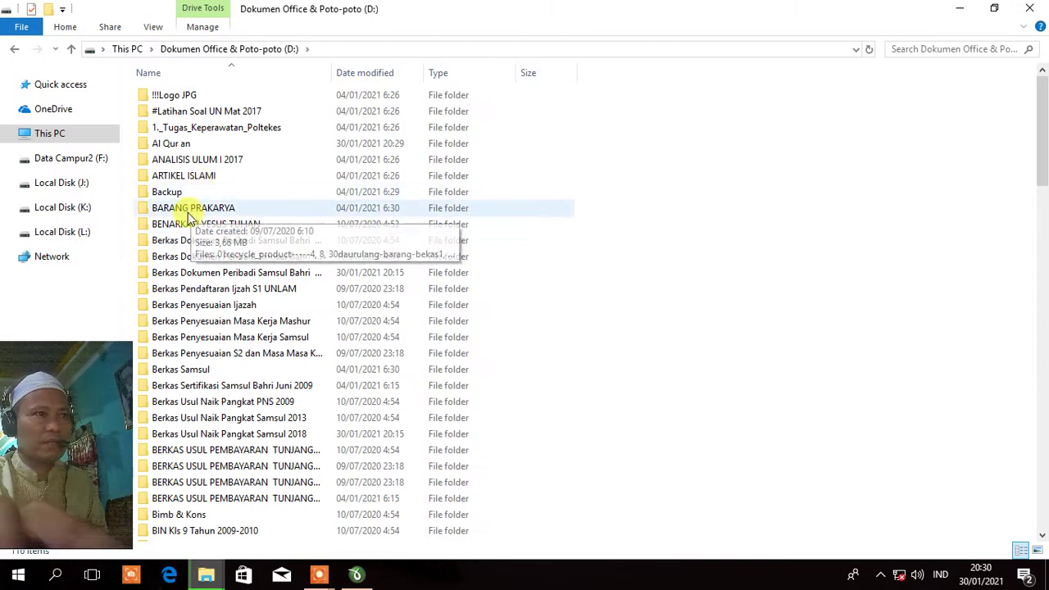
double_click(175, 144)
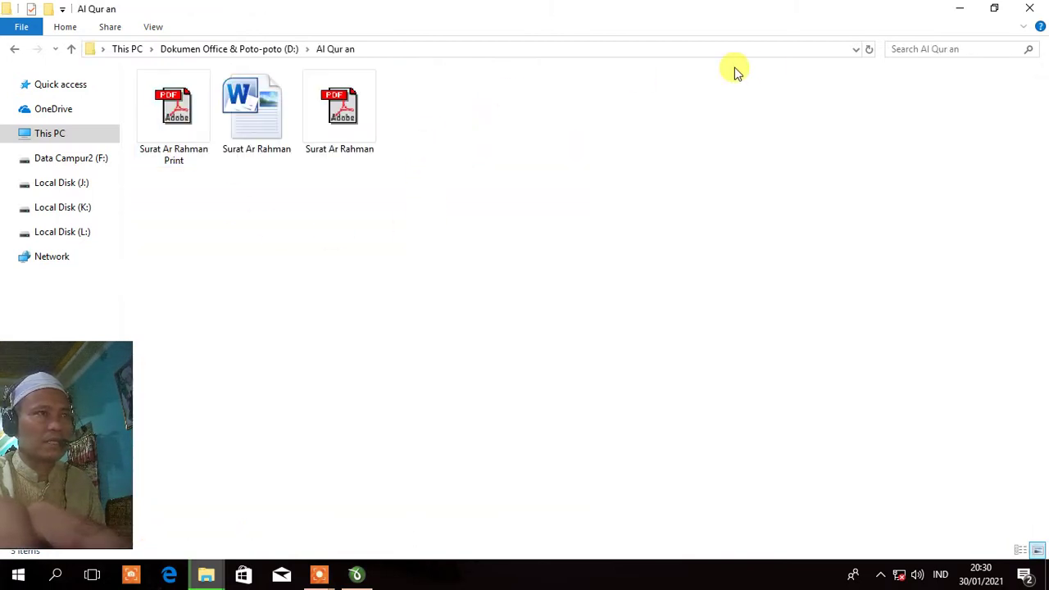
right_click(761, 98)
mouse_move(800, 113)
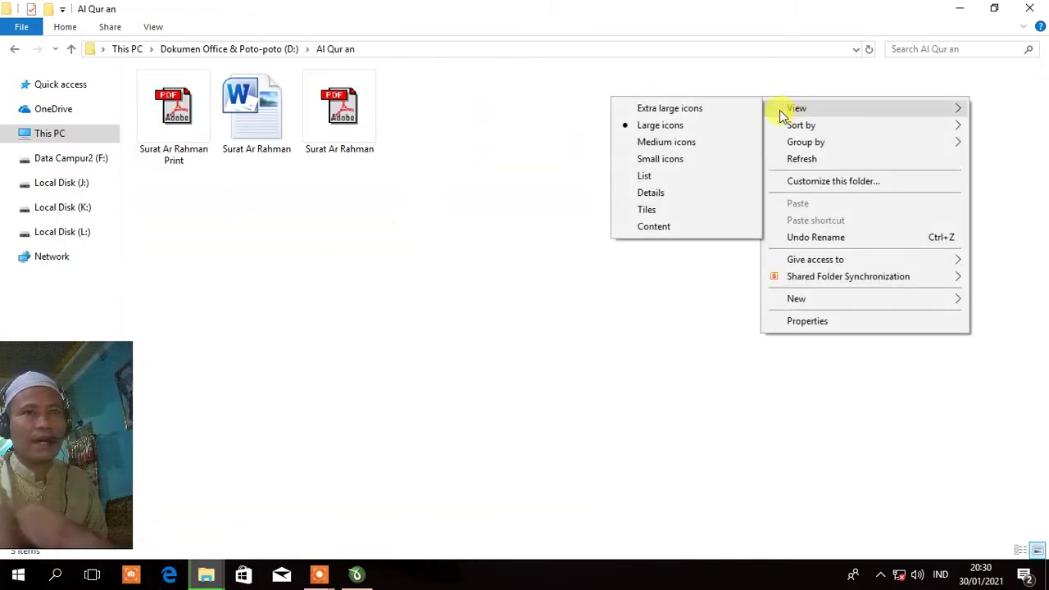
click(652, 194)
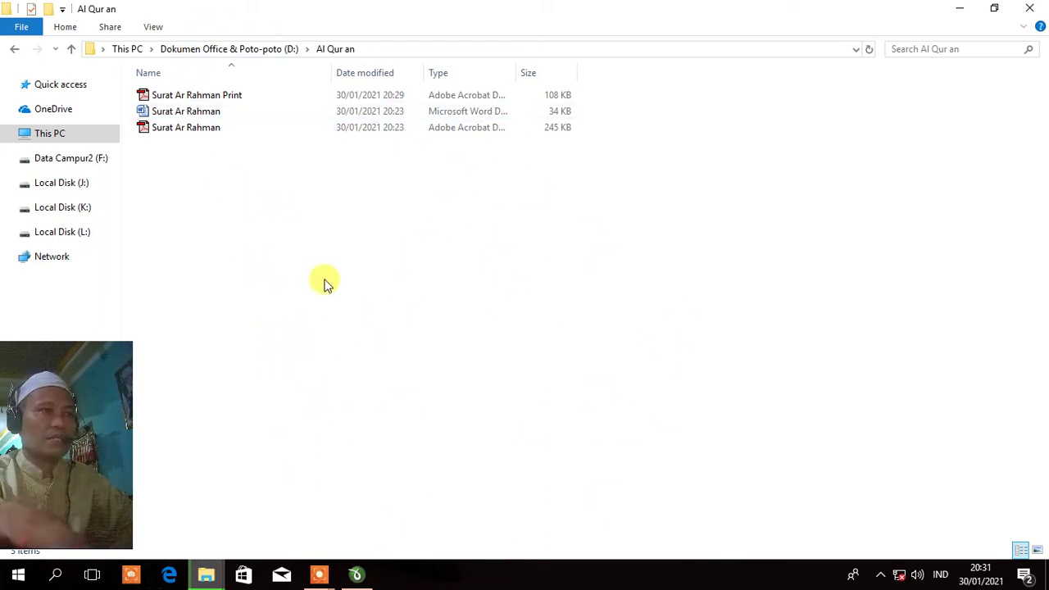
- Bring the doPDF 7 setup window forward to check the installation progress
click(358, 576)
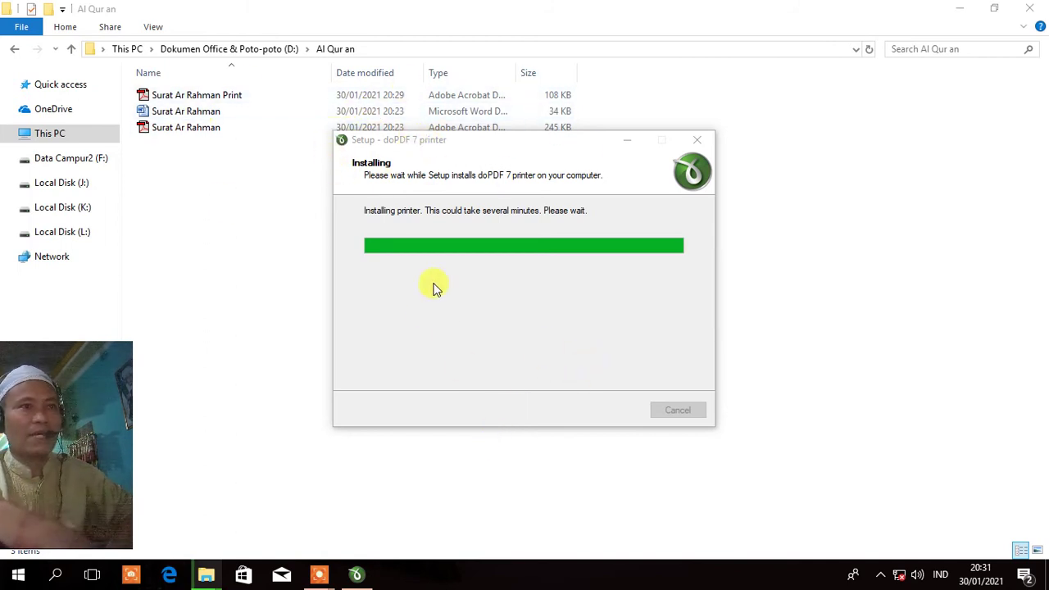
mouse_move(319, 573)
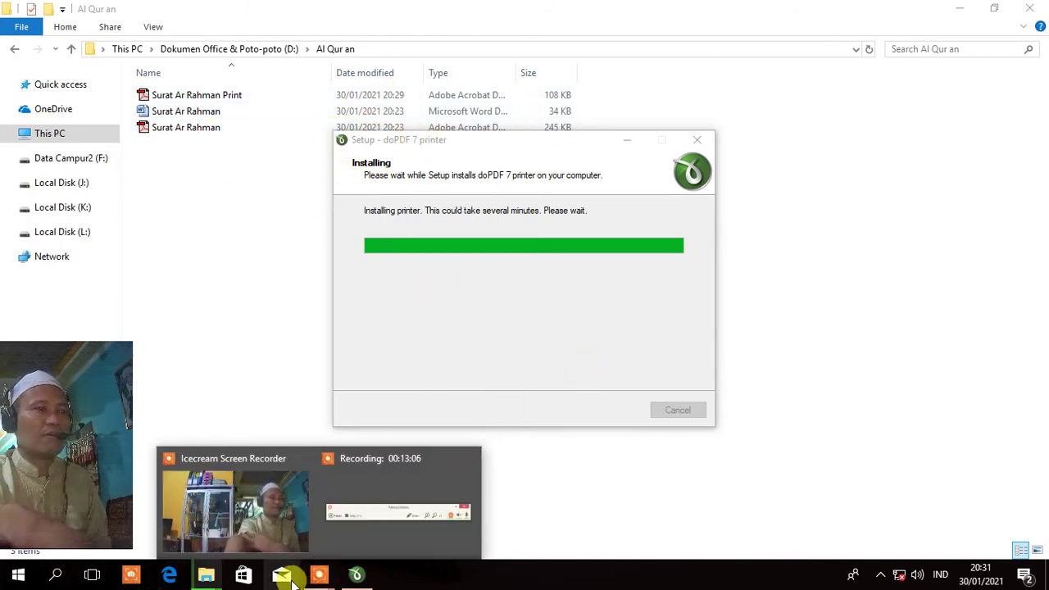
mouse_move(368, 527)
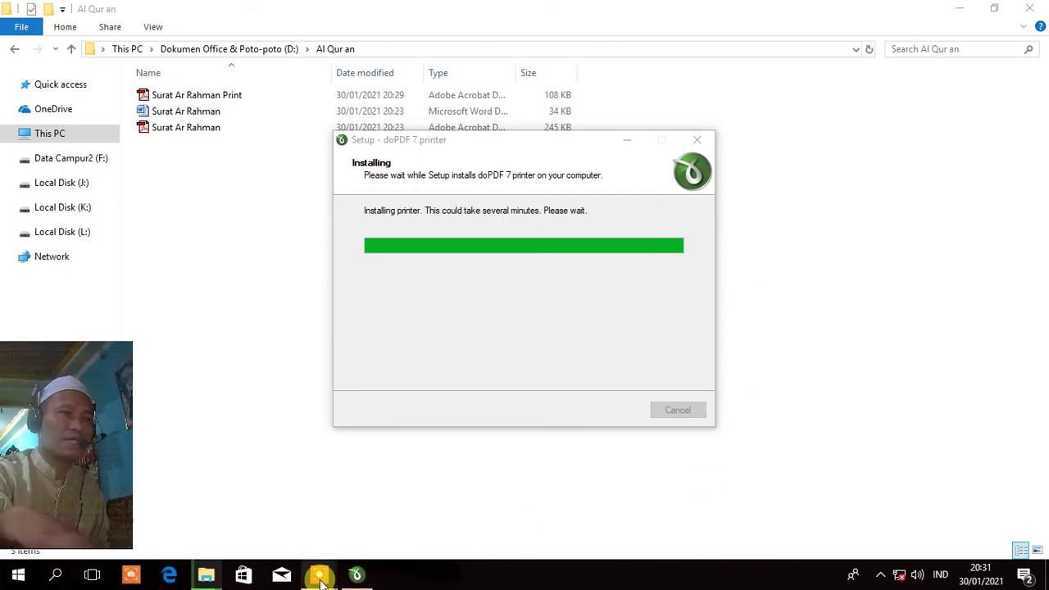
click(346, 520)
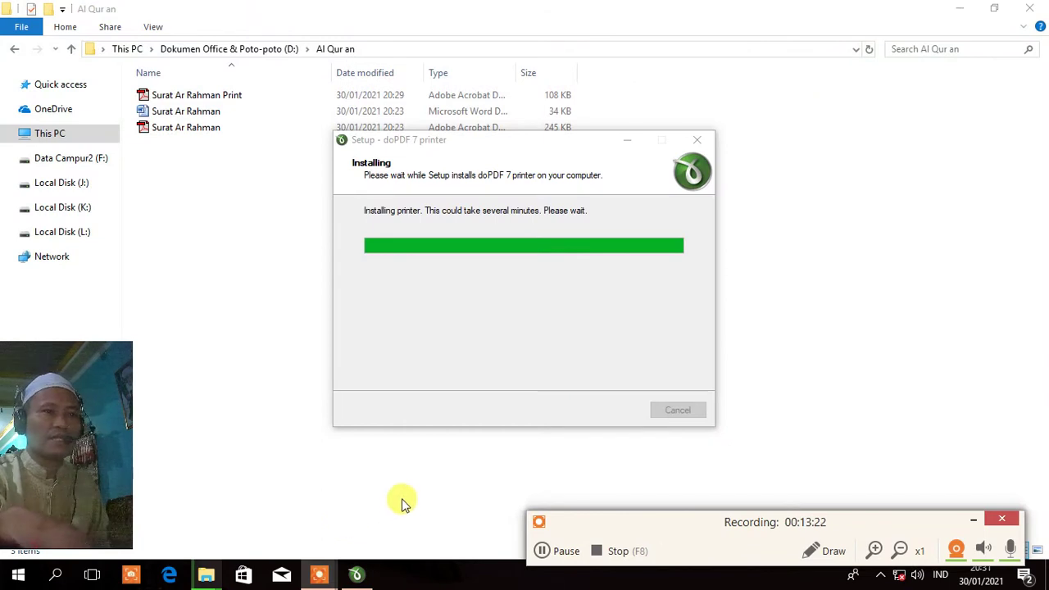
drag(646, 520, 425, 486)
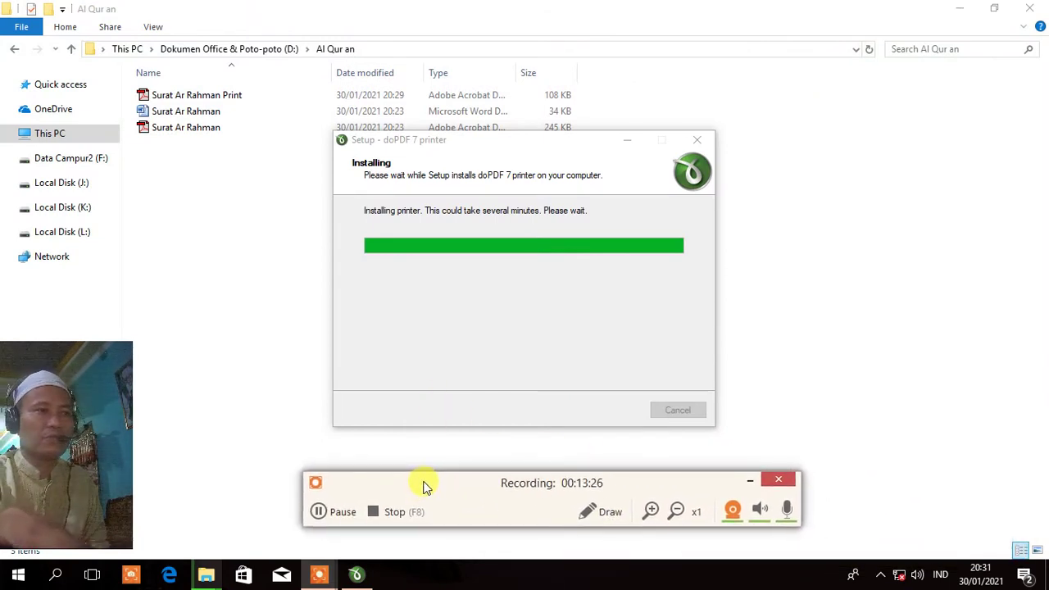